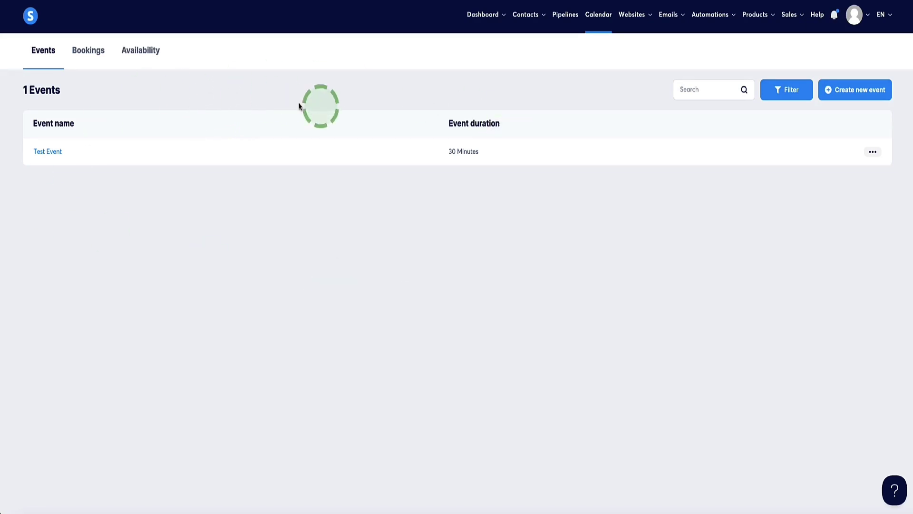
Look over the bookings list and examine each day's time slots in the calendar's weekly availability.
left_click(86, 56)
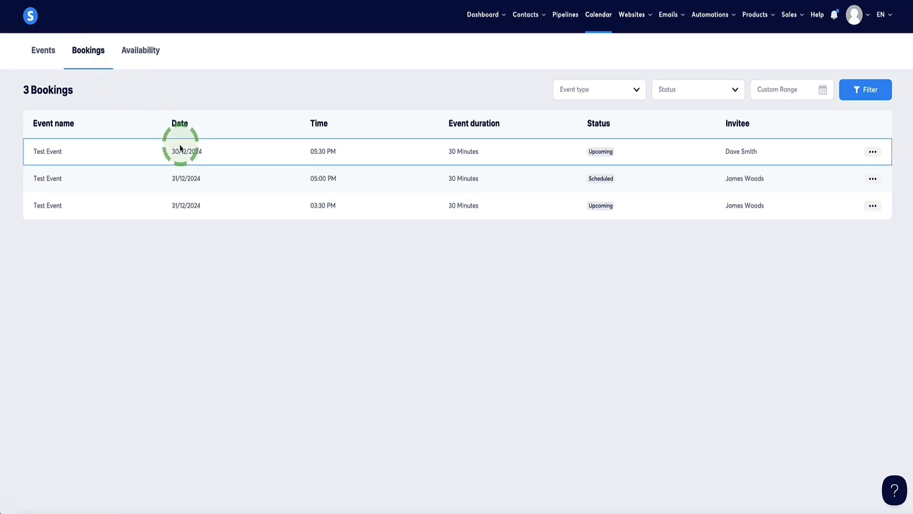
left_click(145, 54)
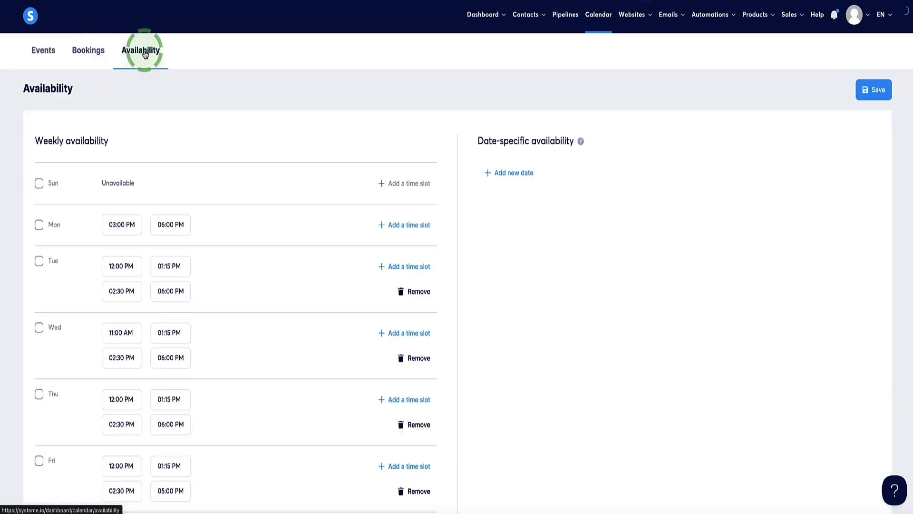
scroll(202, 90, "down", 2)
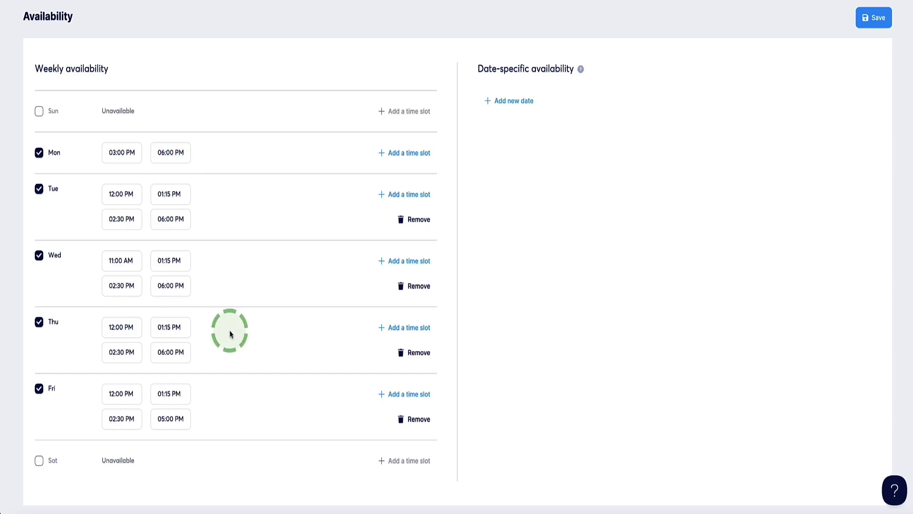
scroll(247, 271, "up", 2)
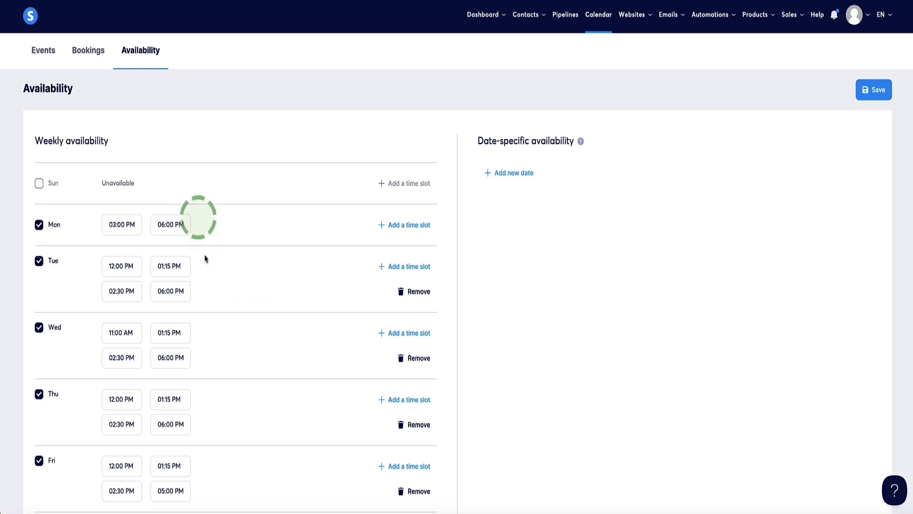
scroll(223, 261, "down", 2)
scroll(230, 253, "up", 2)
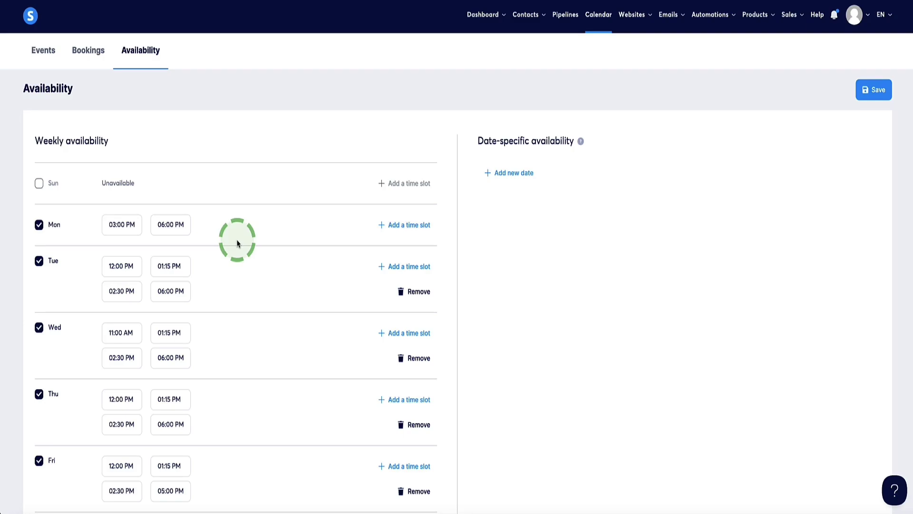
scroll(243, 242, "down", 2)
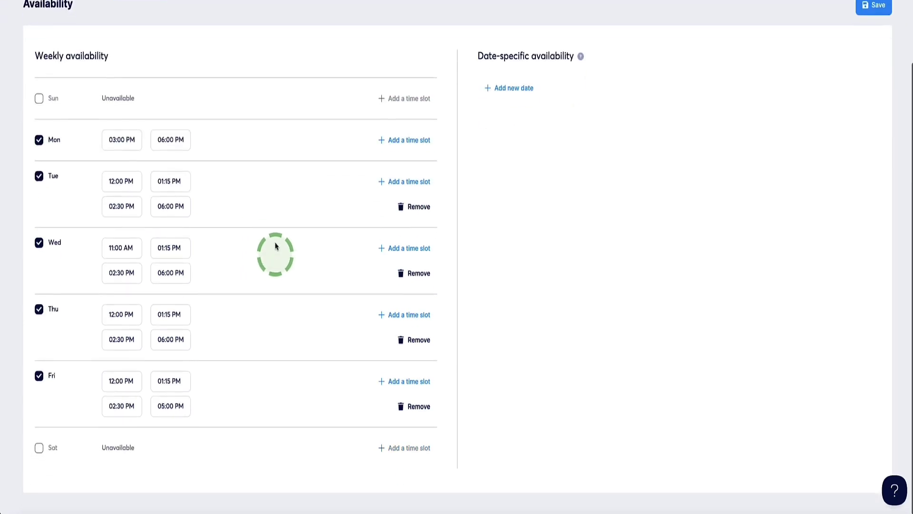
scroll(261, 235, "up", 2)
scroll(265, 232, "down", 1)
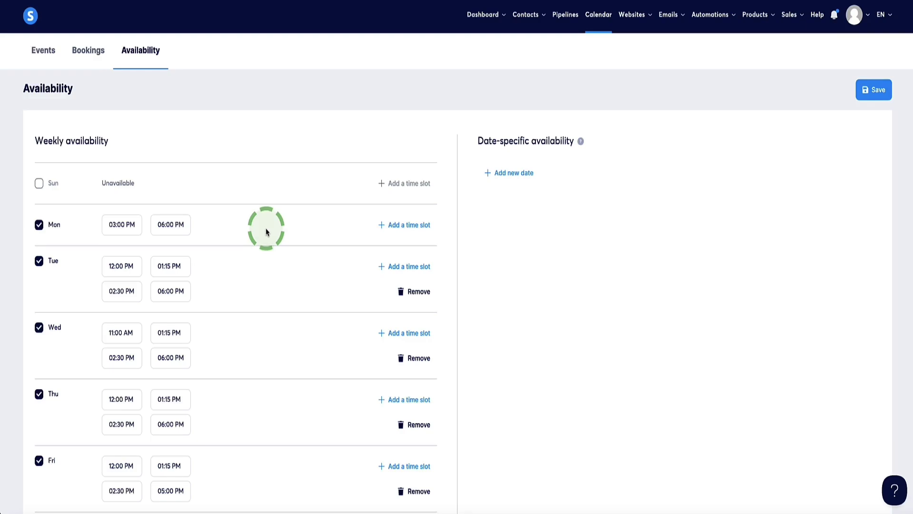
scroll(265, 231, "down", 2)
scroll(265, 225, "up", 2)
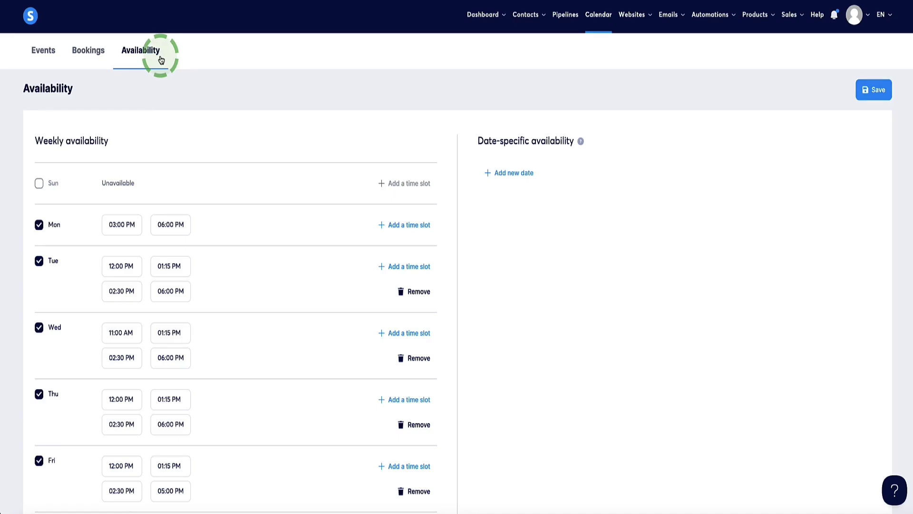
scroll(197, 90, "down", 2)
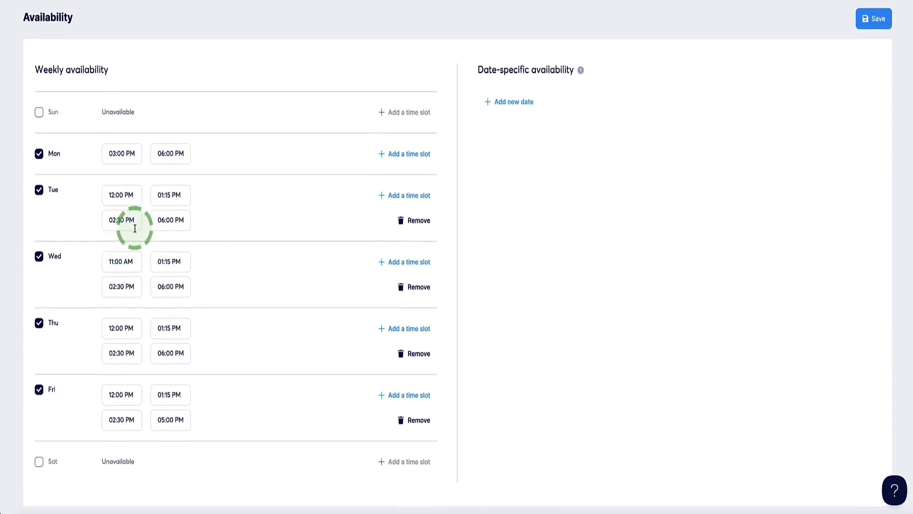
scroll(126, 225, "up", 2)
Enable Saturday in the weekly availability and set its time slot from 11:00 AM to 01:15 PM.
scroll(157, 229, "down", 2)
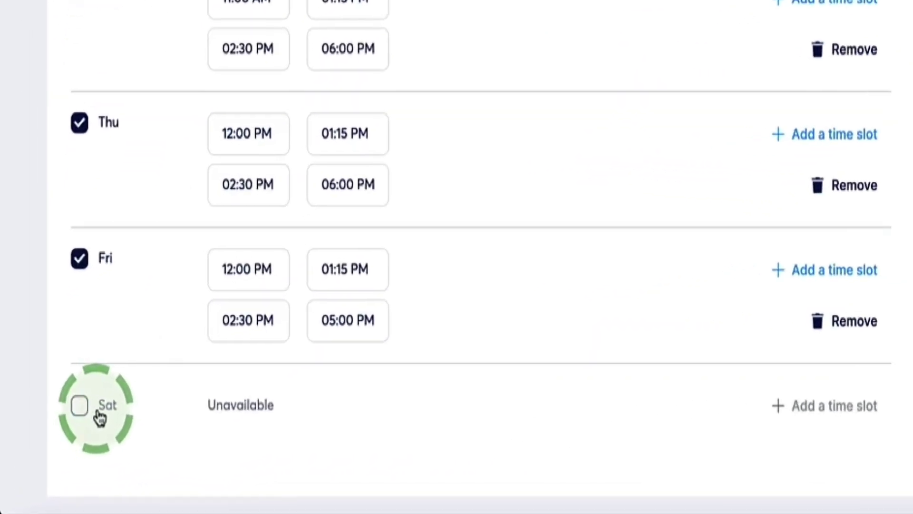
left_click(81, 414)
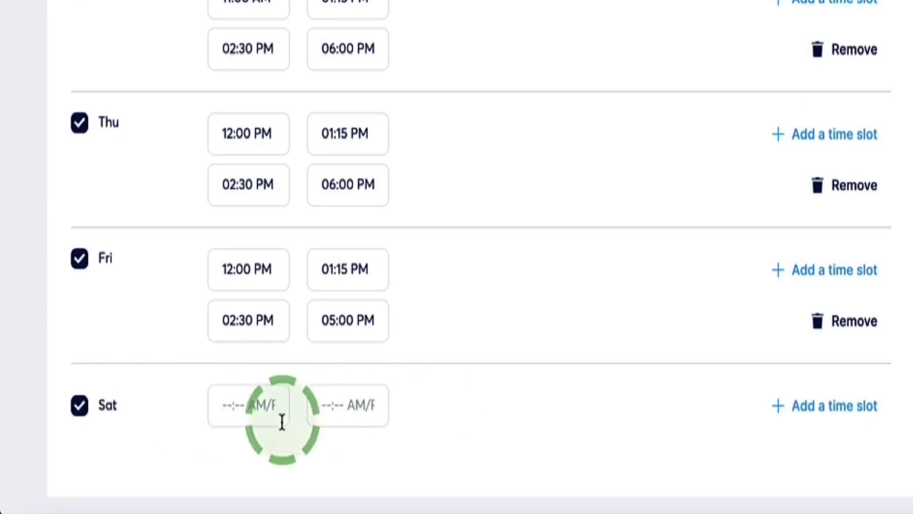
left_click(240, 403)
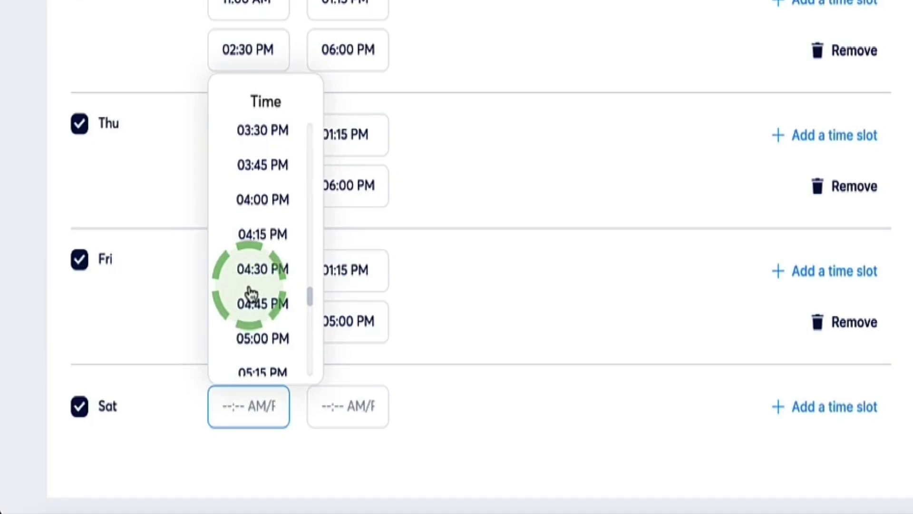
scroll(249, 280, "up", 5)
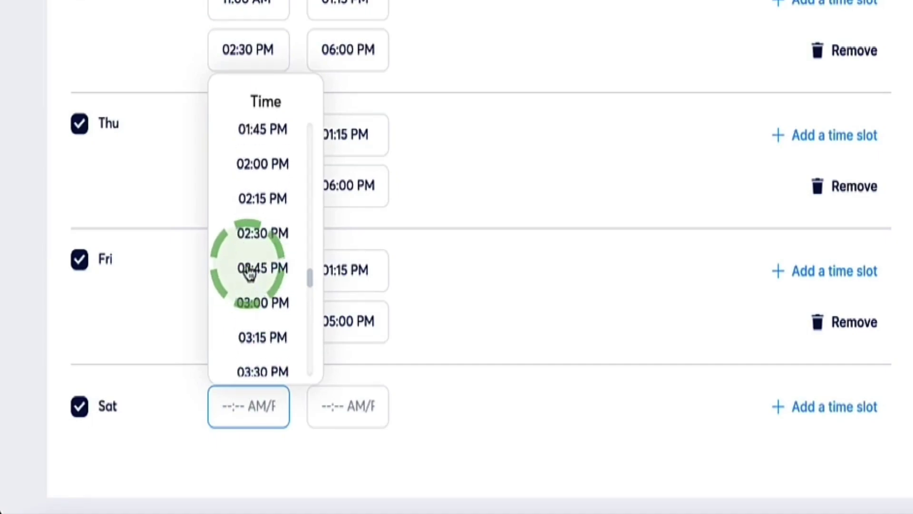
scroll(255, 244, "up", 7)
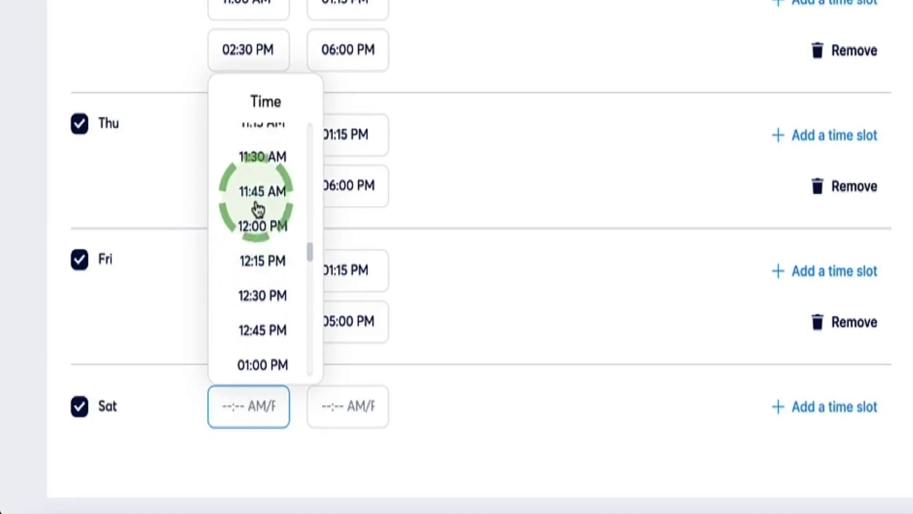
left_click(251, 181)
left_click(326, 406)
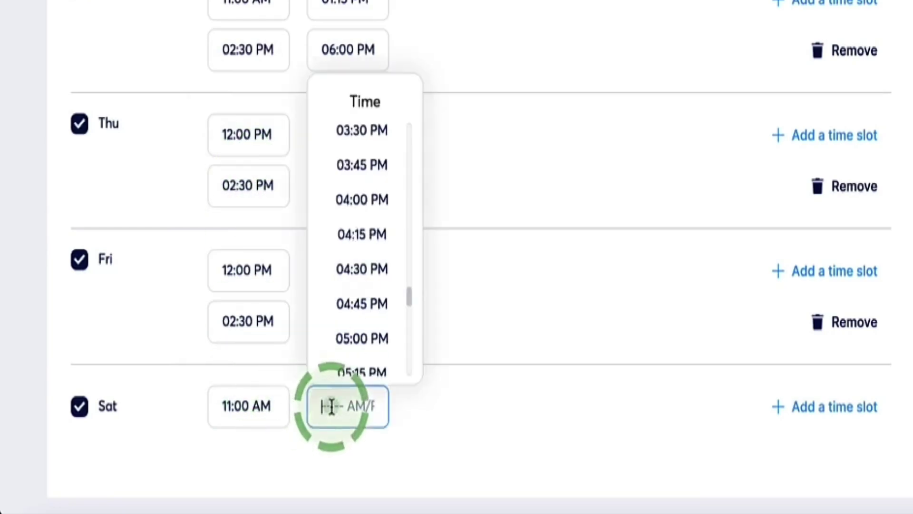
scroll(367, 347, "up", 10)
left_click(367, 347)
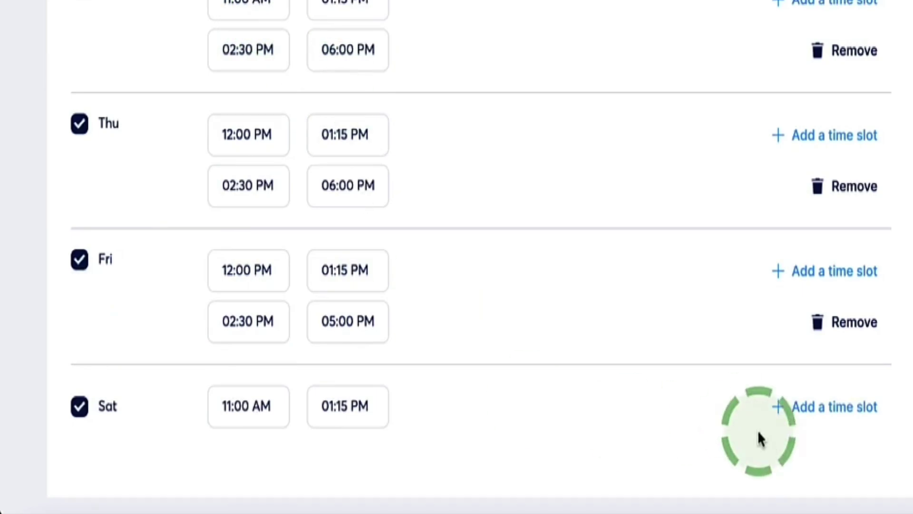
Add a second Saturday time slot from 02:30 PM to 06:00 PM.
left_click(815, 409)
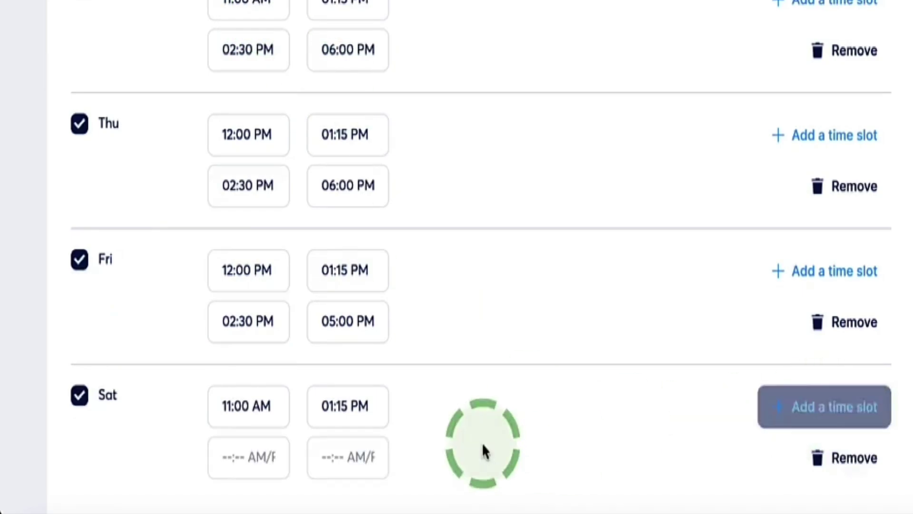
scroll(485, 428, "down", 1)
left_click(261, 405)
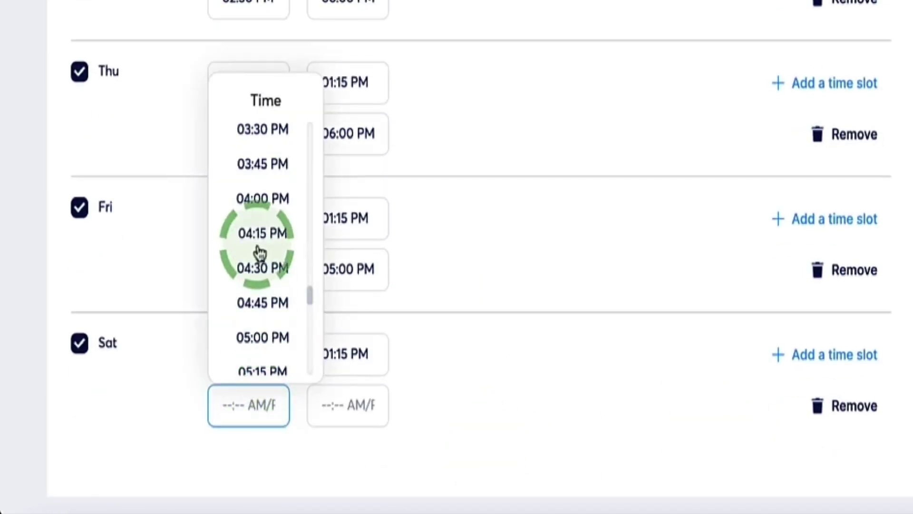
scroll(257, 253, "down", 2)
scroll(258, 253, "up", 4)
scroll(259, 252, "up", 4)
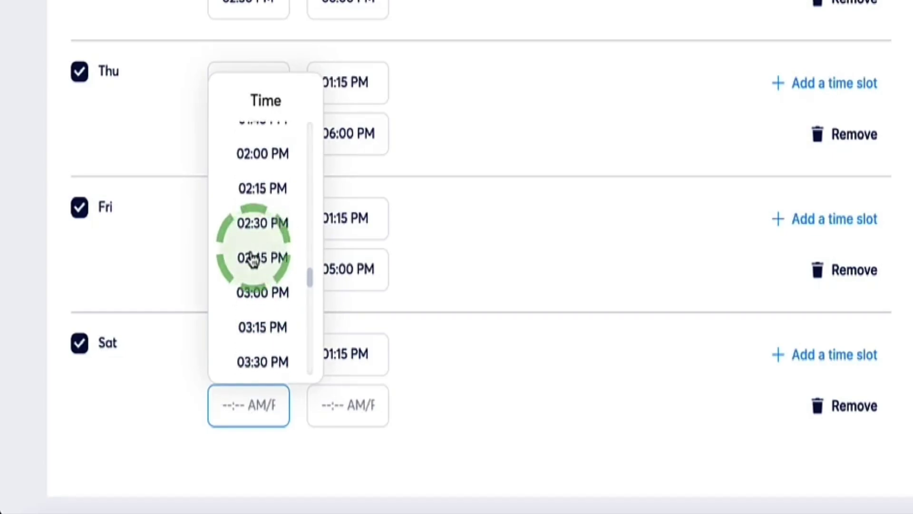
left_click(260, 233)
left_click(346, 408)
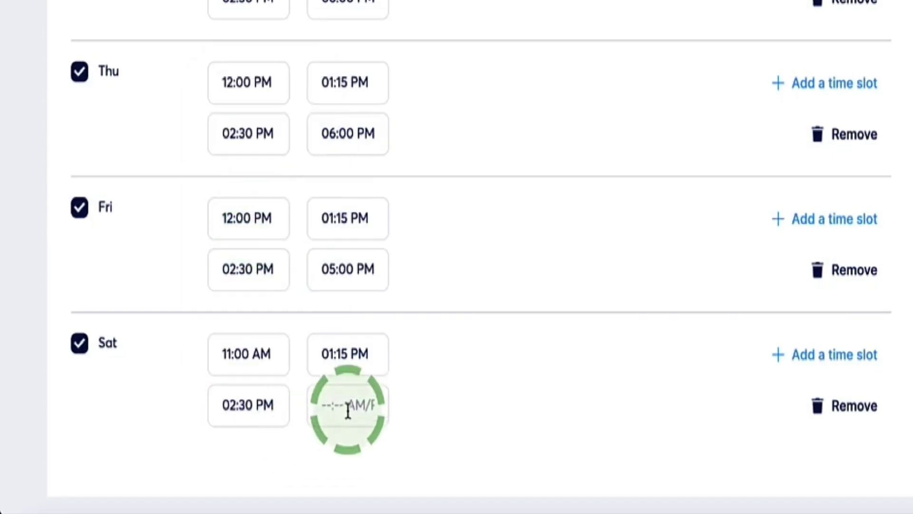
scroll(352, 290, "down", 2)
scroll(352, 286, "down", 1)
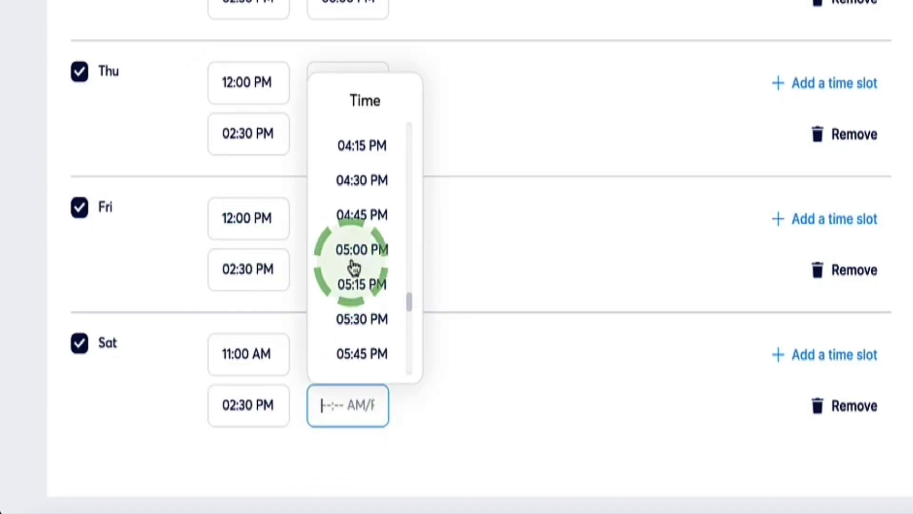
scroll(352, 332, "down", 2)
left_click(353, 329)
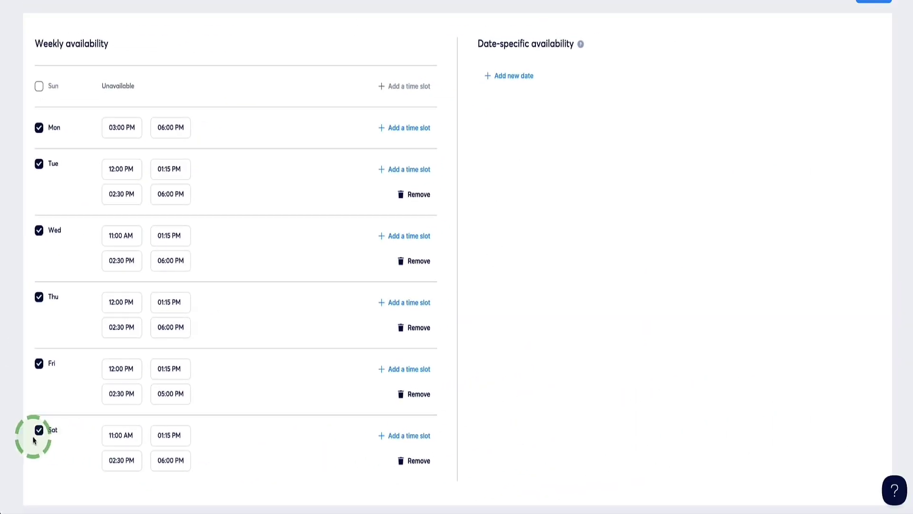
scroll(318, 418, "up", 3)
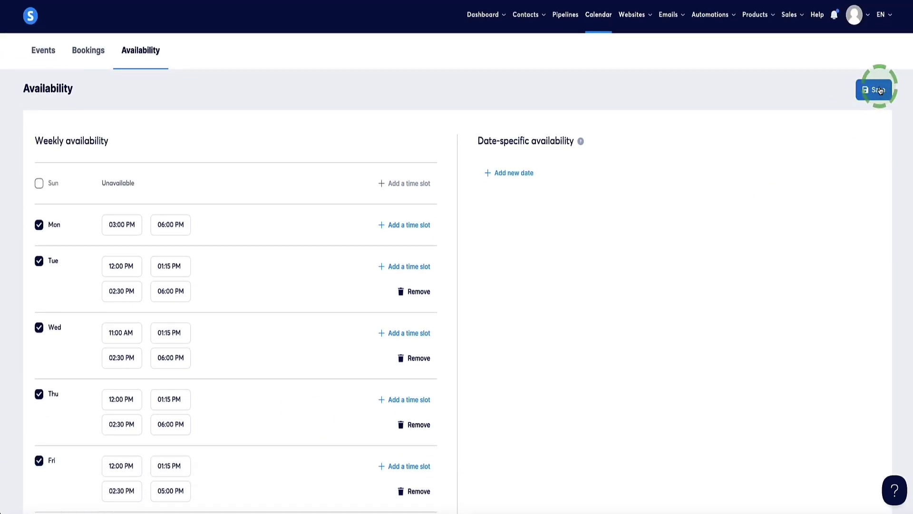
Start creating a new calendar event and name it "YouTube Calendar Test".
scroll(495, 210, "down", 2)
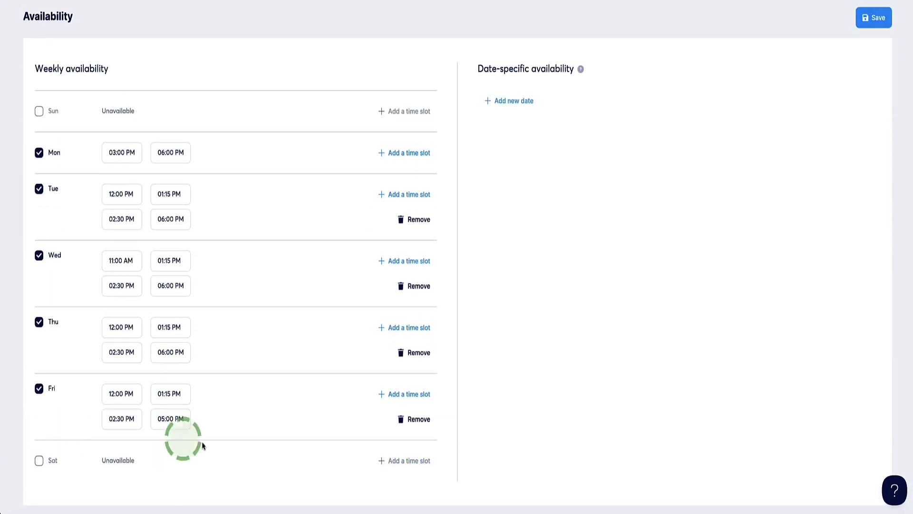
scroll(264, 471, "up", 2)
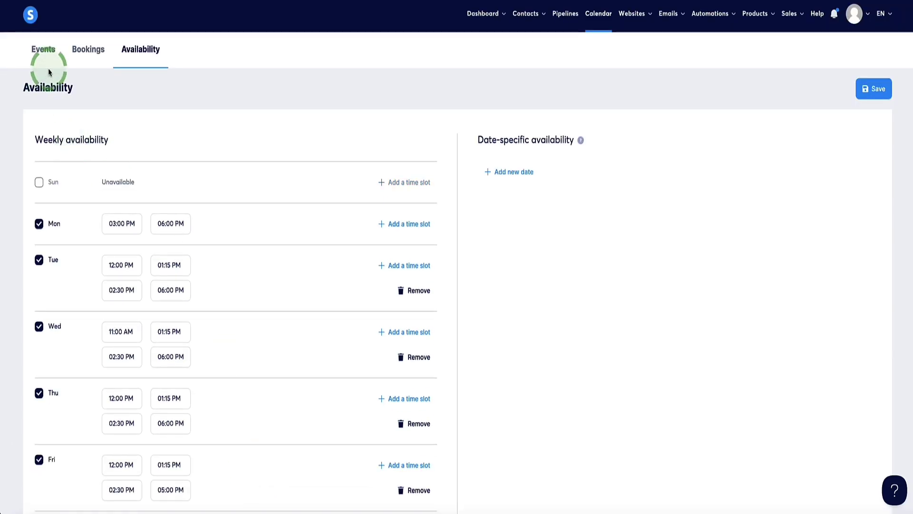
left_click(43, 51)
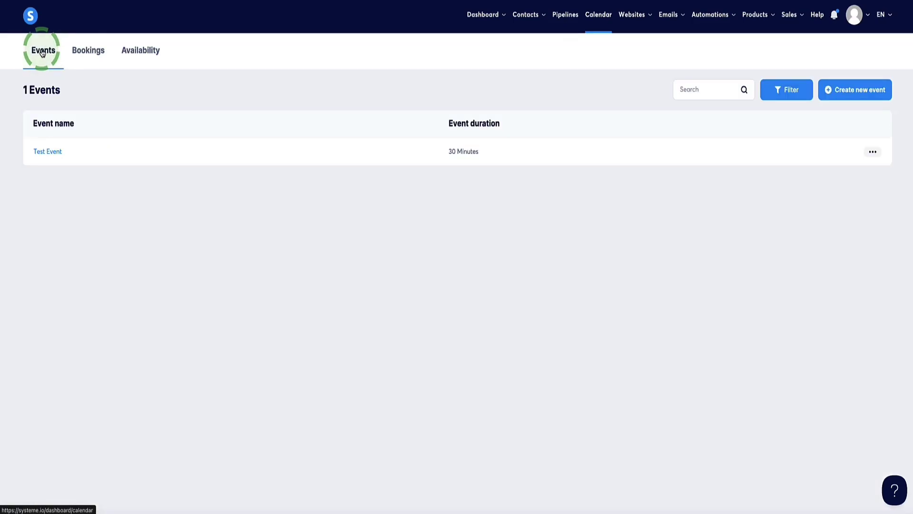
left_click(850, 94)
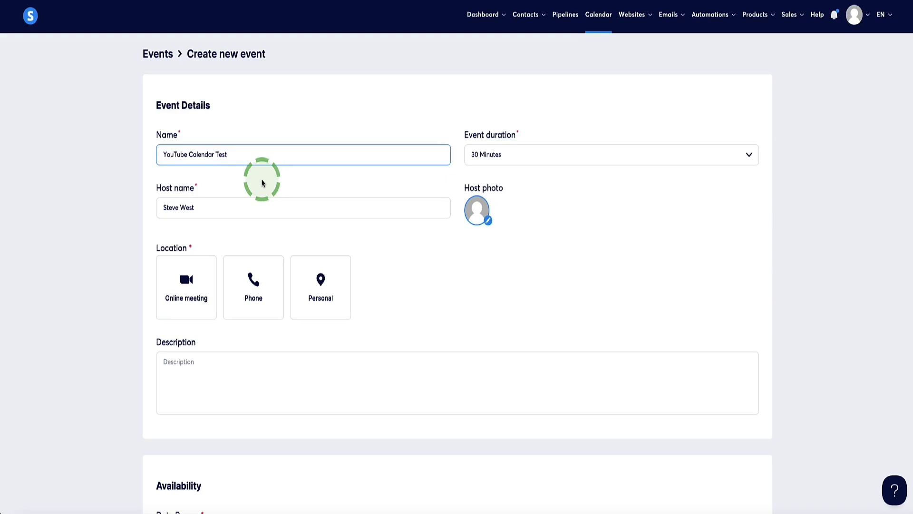
Set the new event's duration to 60 minutes.
left_click(750, 155)
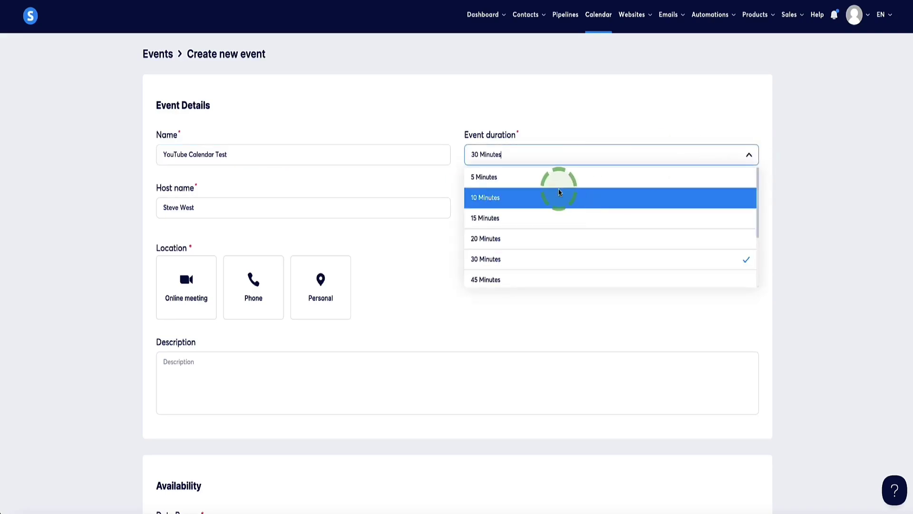
scroll(557, 195, "down", 3)
scroll(557, 198, "up", 4)
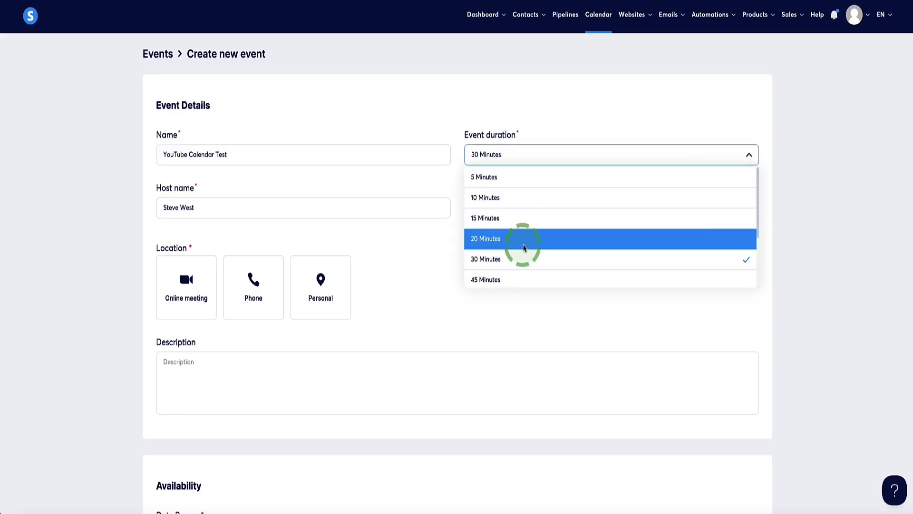
scroll(514, 247, "down", 2)
left_click(504, 232)
Open the file chooser for the host photo, cancel it, and place the cursor in the host name field.
left_click(479, 223)
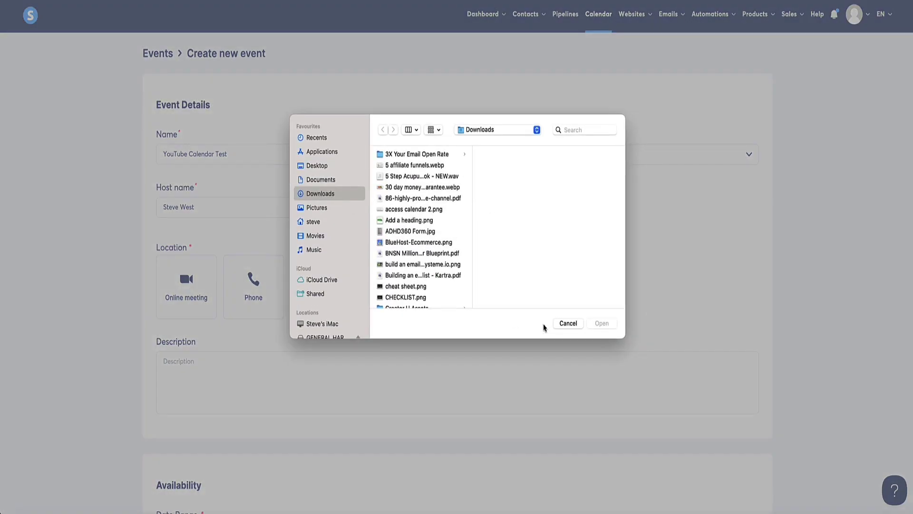
left_click(561, 323)
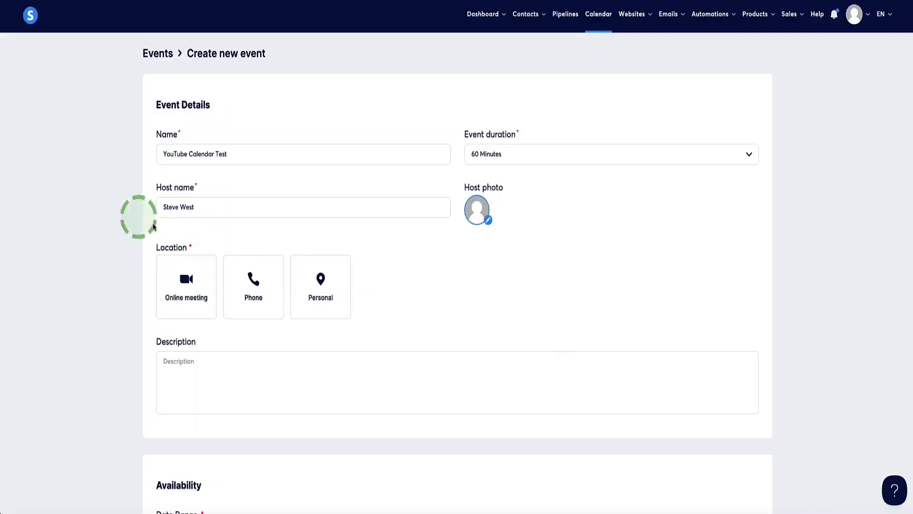
mouse_move(198, 205)
left_mouse_down()
mouse_move(157, 208)
mouse_move(118, 192)
mouse_move(202, 204)
left_mouse_up()
left_click(186, 208)
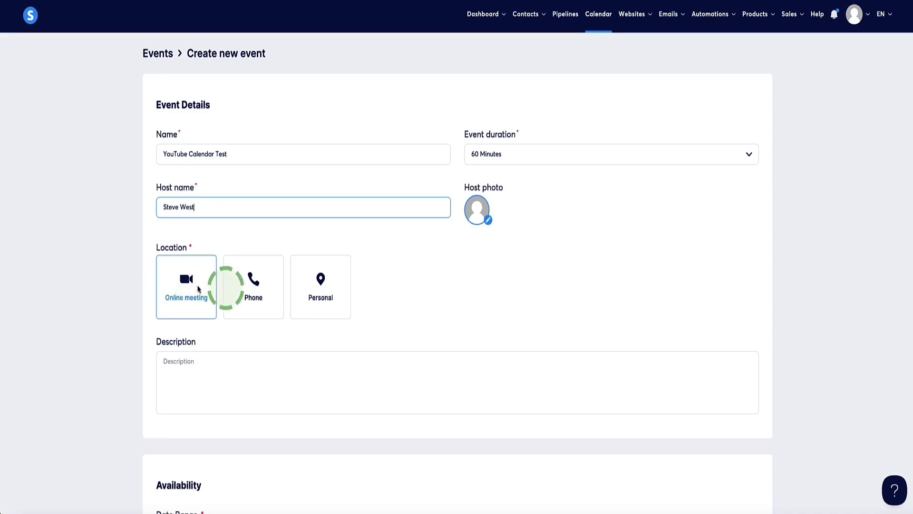
Open the online meeting location settings with the external link option and place the cursor in the meeting link field.
left_click(183, 285)
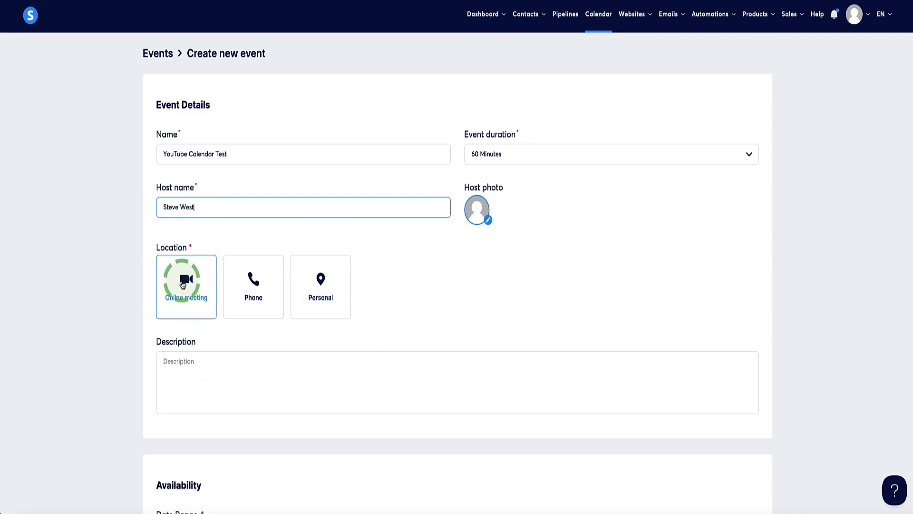
left_click(341, 284)
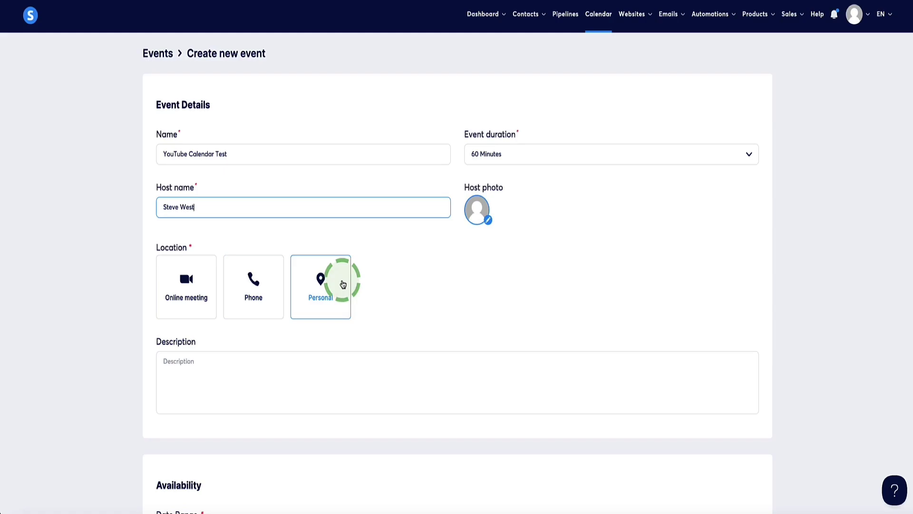
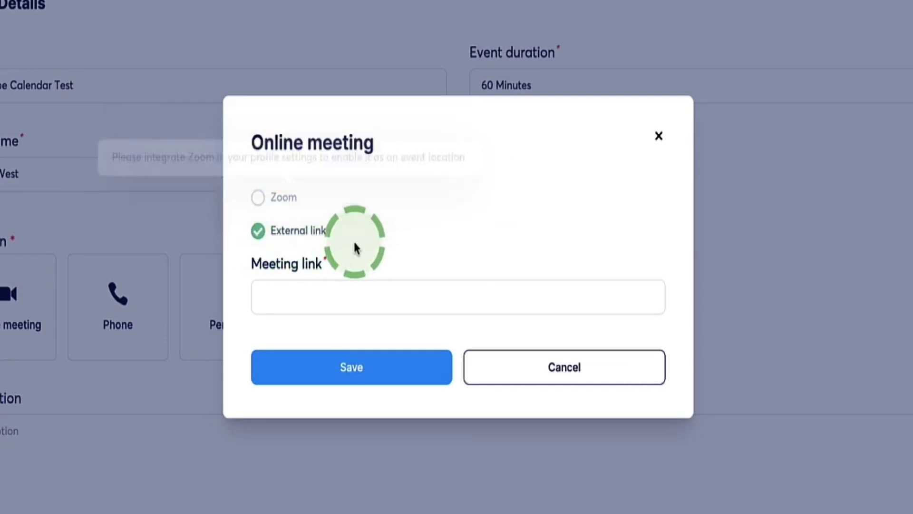
left_click(351, 291)
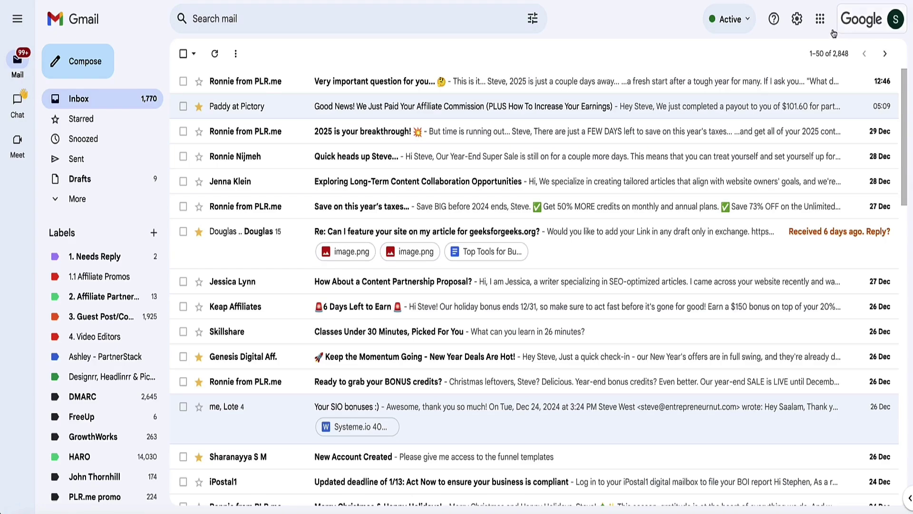
Switch to Gmail and open Google Meet from the list of Google apps.
left_click(821, 20)
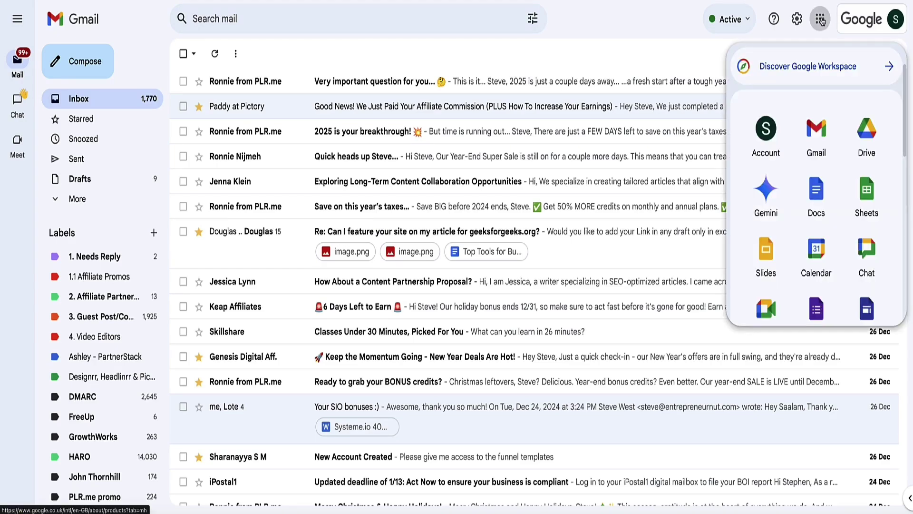
scroll(813, 166, "down", 3)
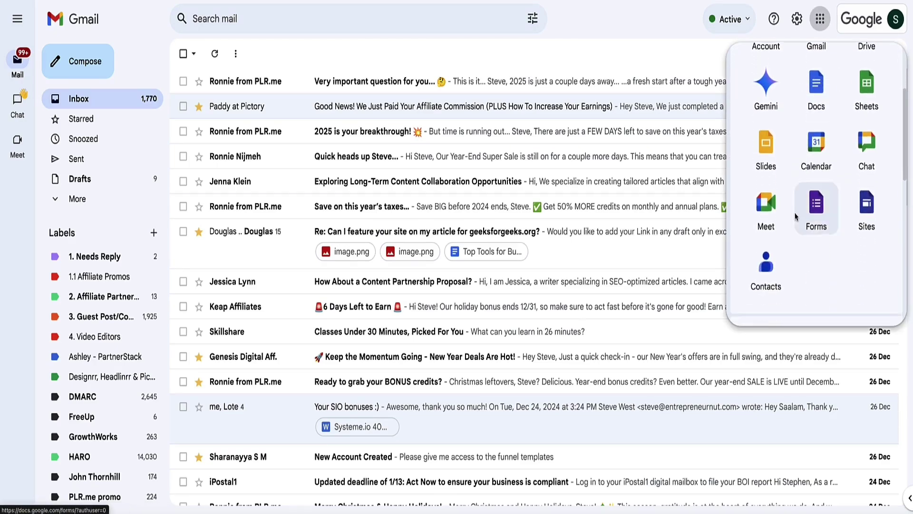
left_click(769, 175)
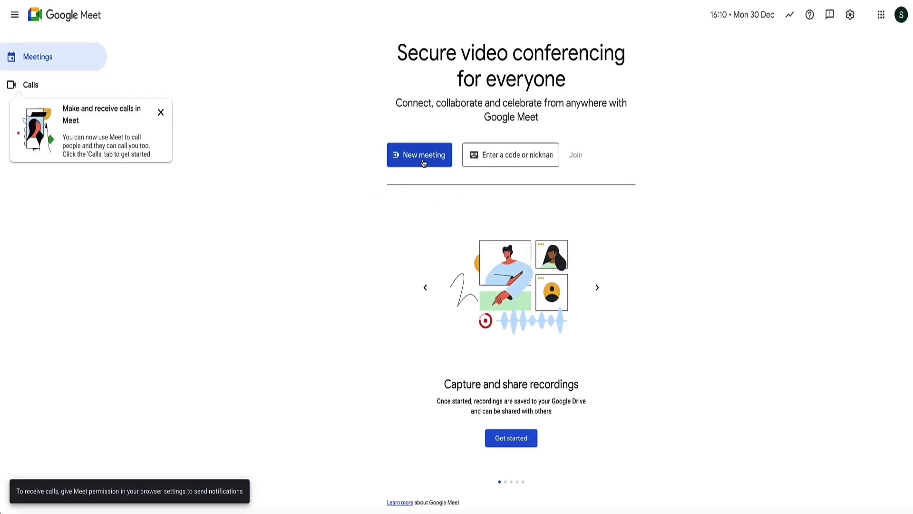
Create a Google Meet meeting for later and copy its joining information.
left_click(423, 162)
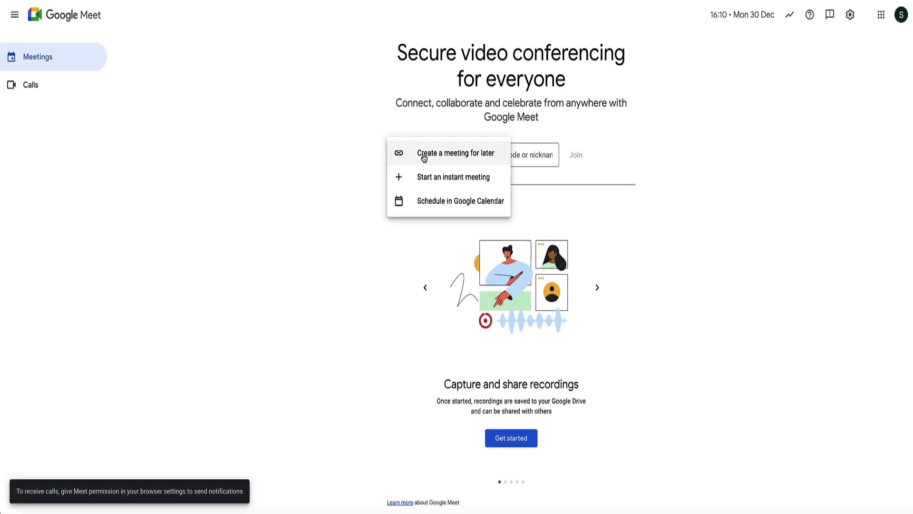
left_click(482, 154)
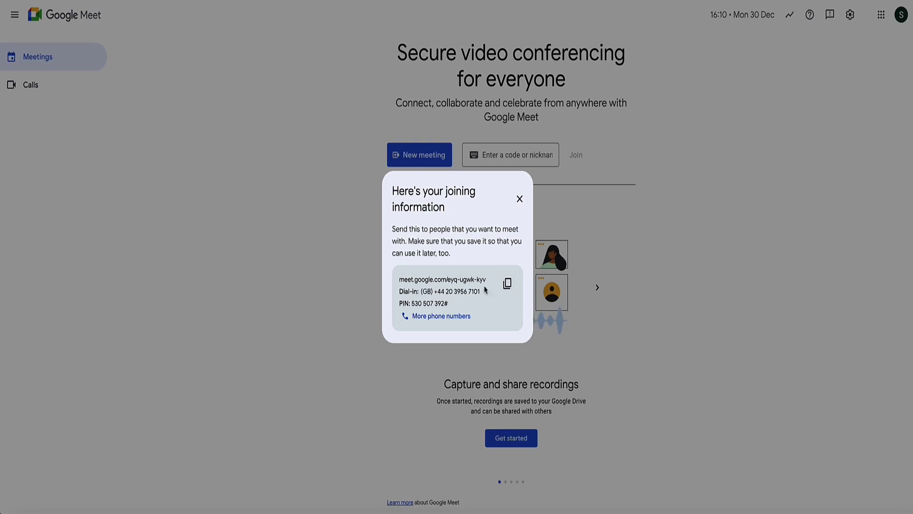
left_click(507, 284)
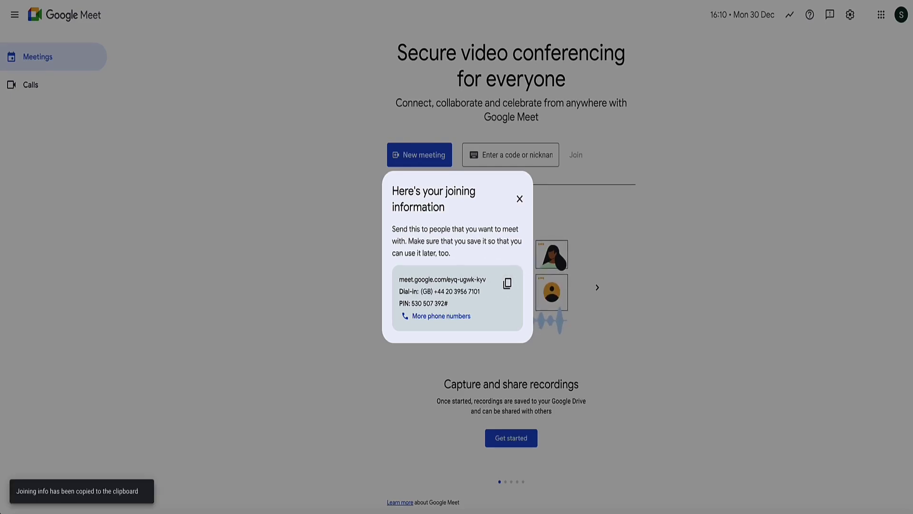
Back in Systeme.io, paste the Google Meet URL as the external meeting link and save the online meeting location.
left_click(356, 283)
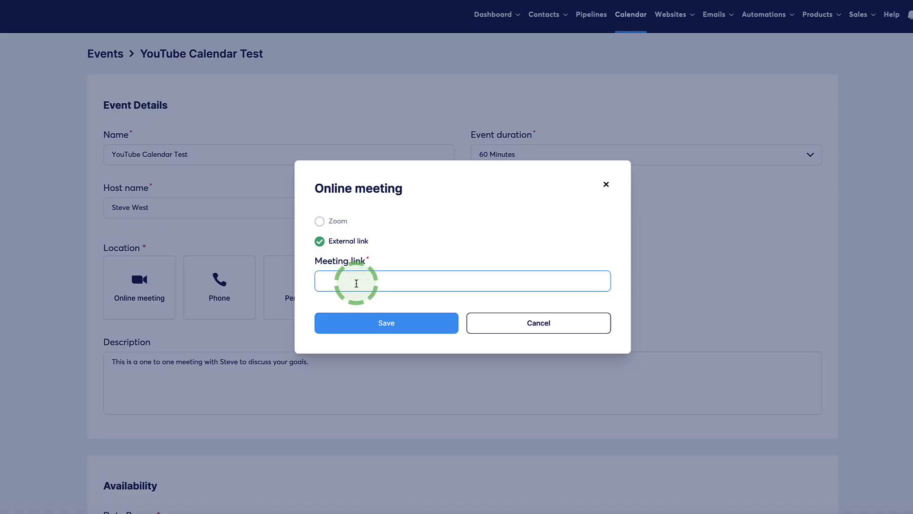
key("ctrl+v")
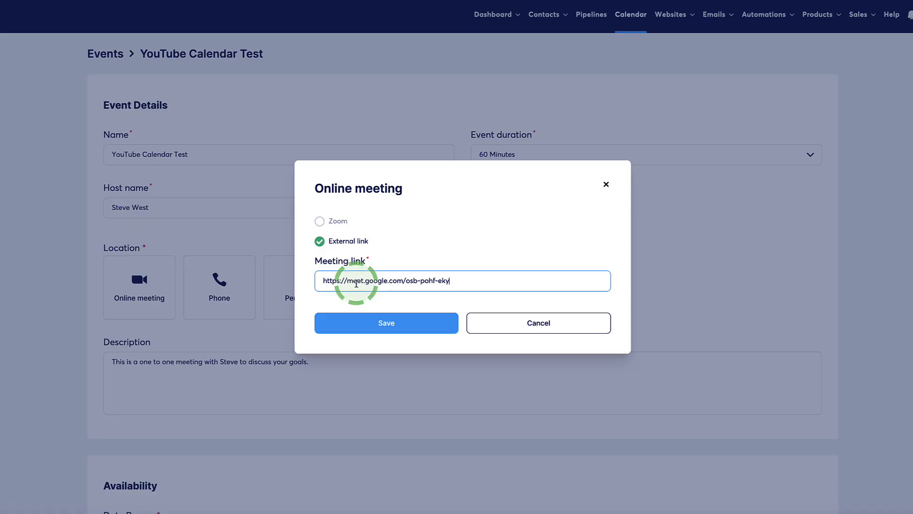
left_click(373, 321)
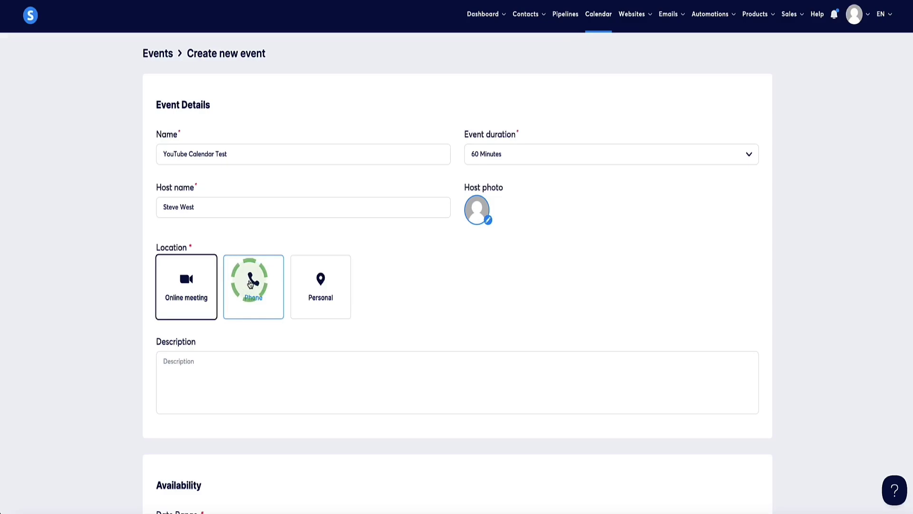
Try the phone location option, clear its phone number, and leave it without saving.
left_click(249, 280)
left_click(394, 272)
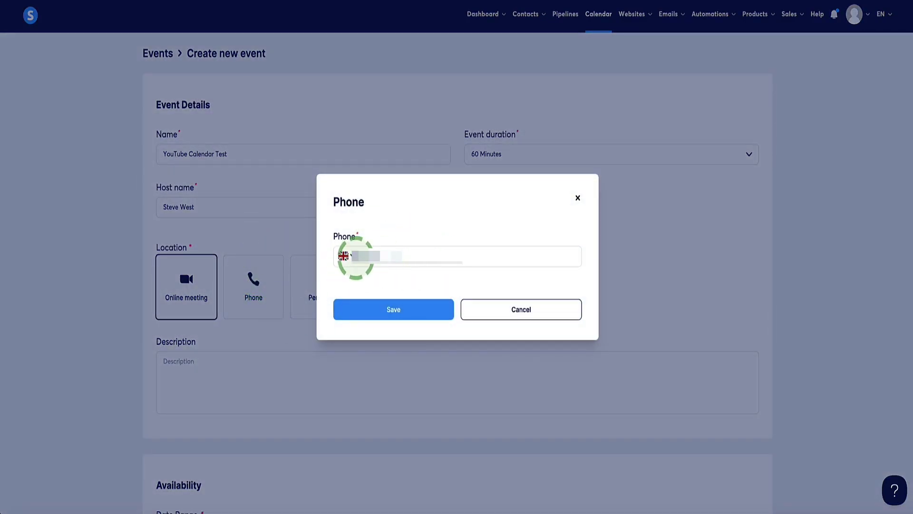
left_click_drag(428, 257, 363, 259)
key("BackSpace")
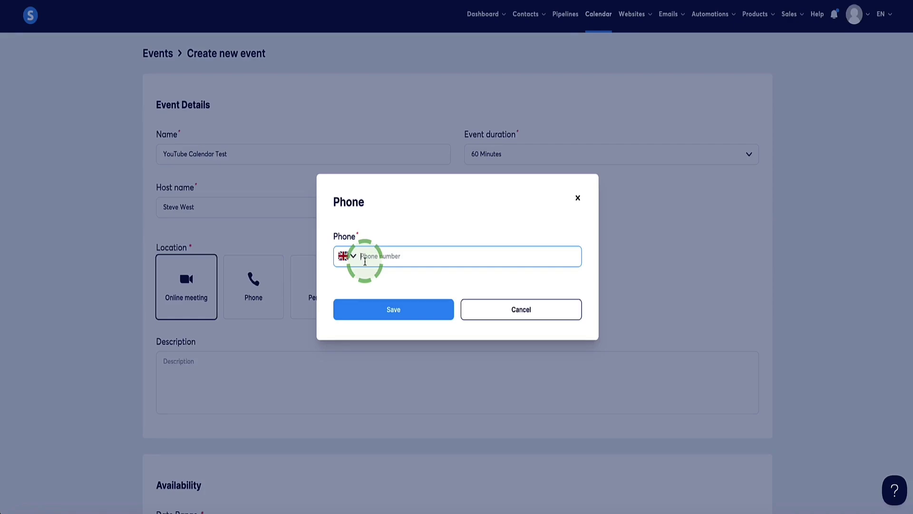
left_click(314, 285)
Examine the address and phone fields of the personal location option and close it without saving.
left_click(315, 285)
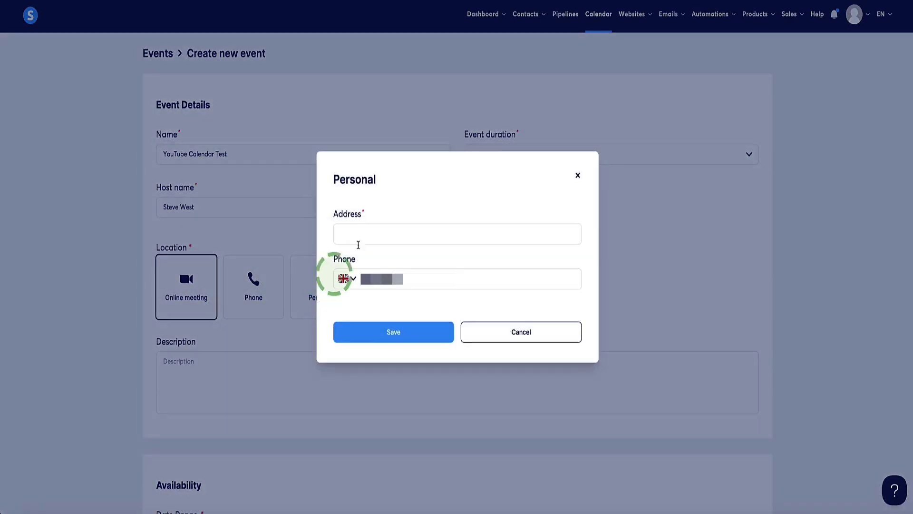
left_click(389, 229)
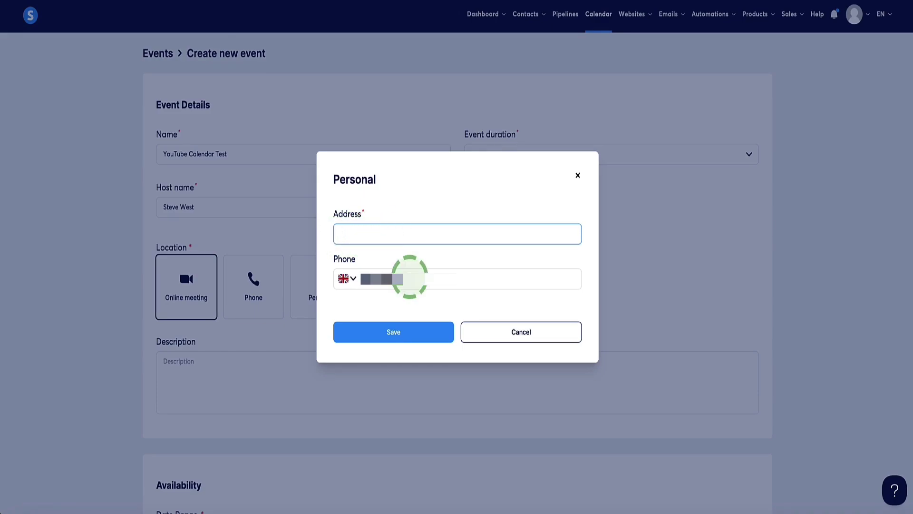
left_click(410, 279)
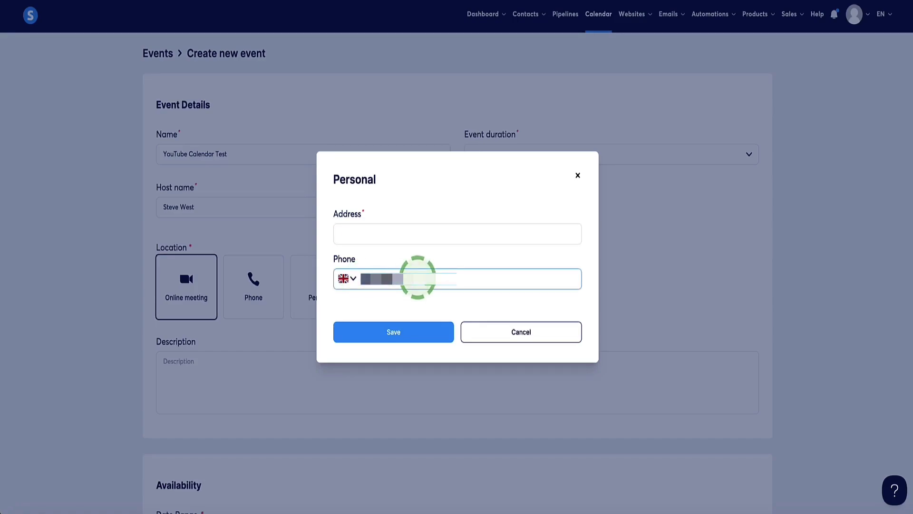
key("Escape")
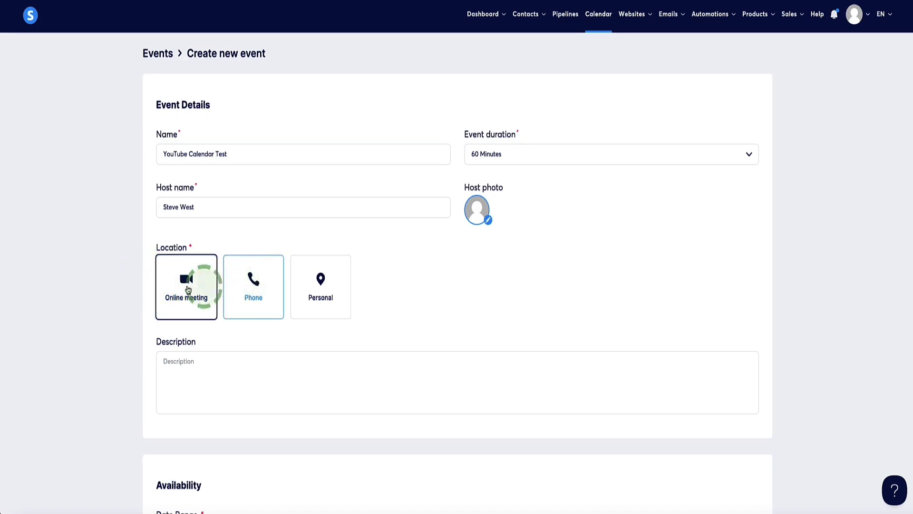
Check whether Zoom can be chosen as the online meeting location and close the dialog.
left_click(189, 289)
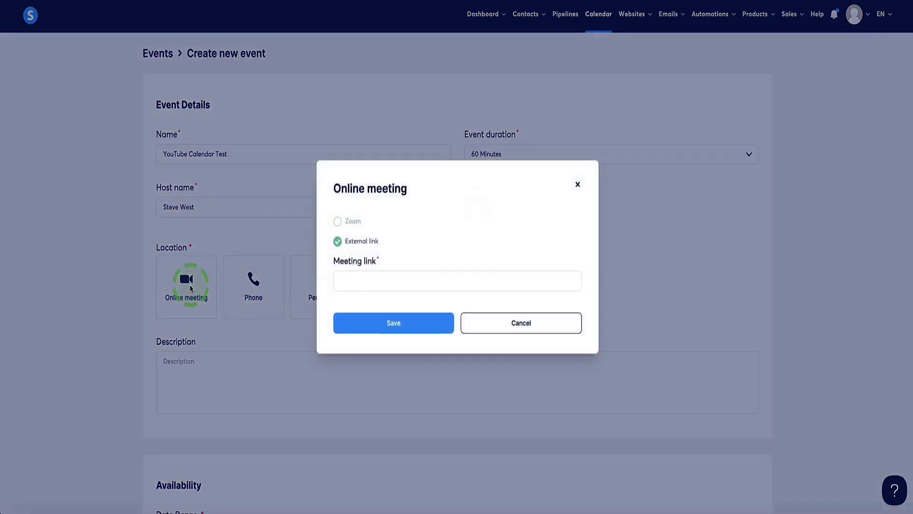
left_click(337, 222)
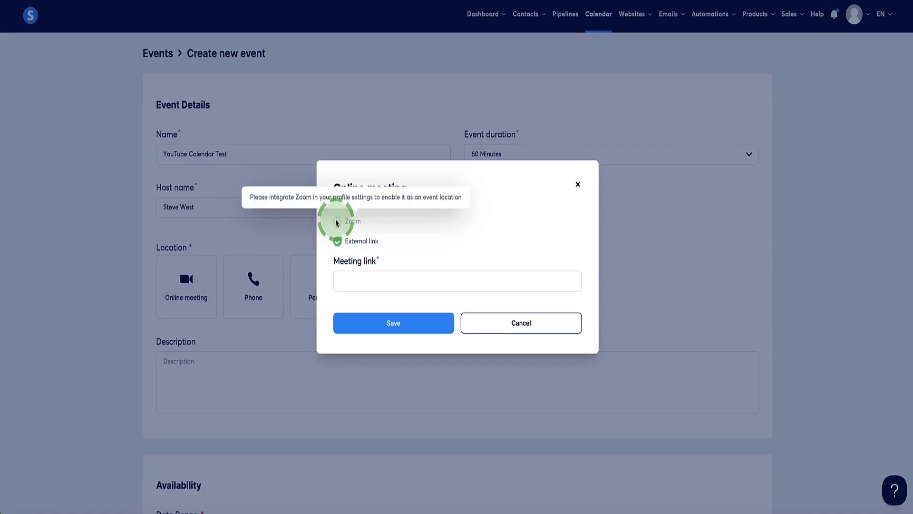
left_click(577, 184)
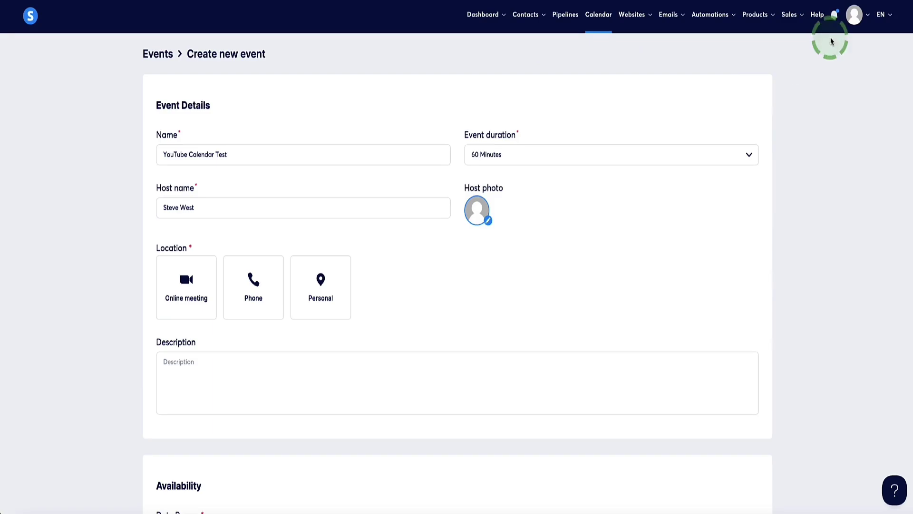
Open the Zoom integration page in the profile settings.
left_click(855, 14)
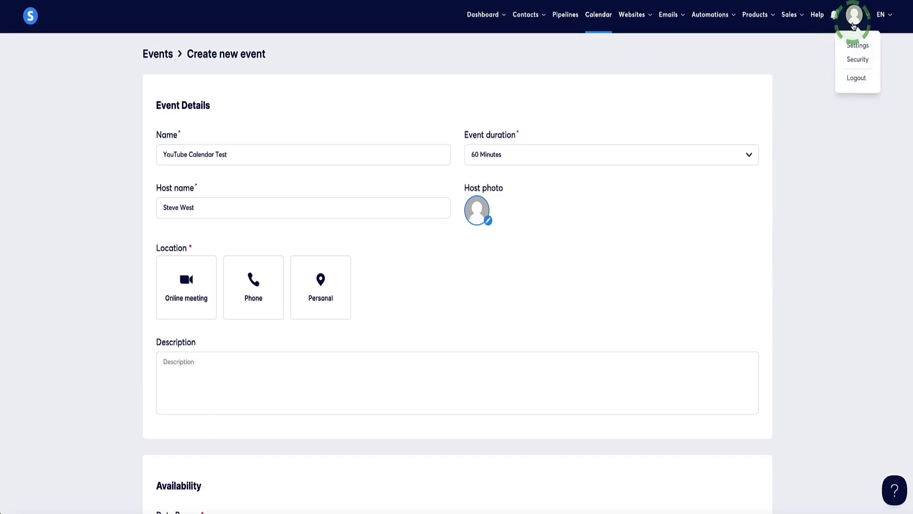
left_click(863, 51)
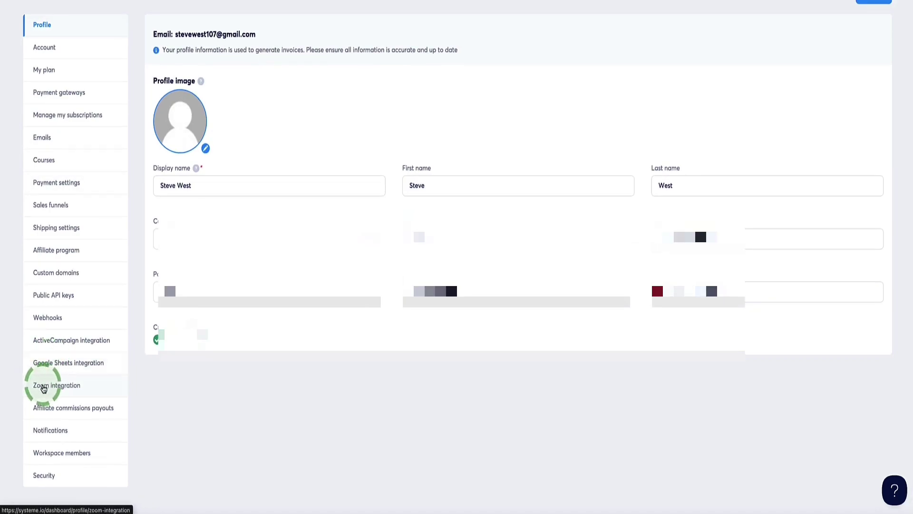
left_click(41, 388)
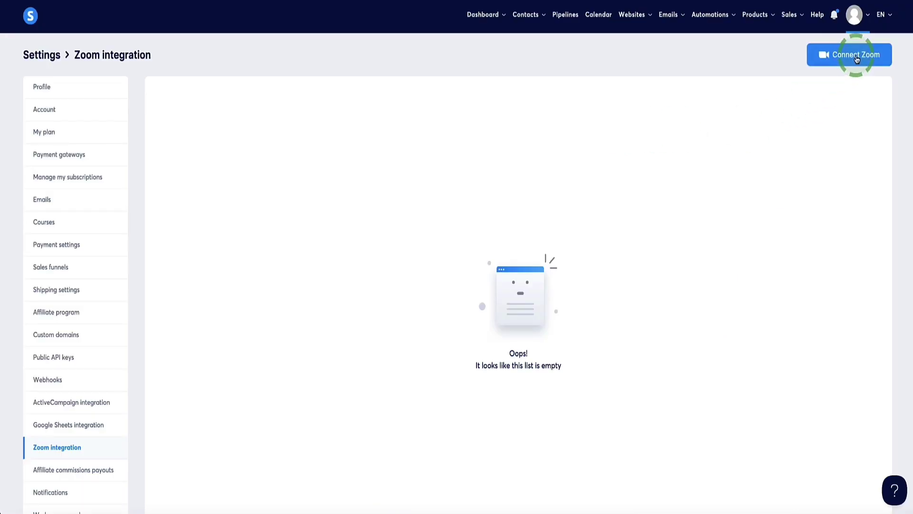
Connect Zoom and authorize Systeme.io, including use of the shared access permissions.
left_click(856, 57)
scroll(406, 227, "down", 3)
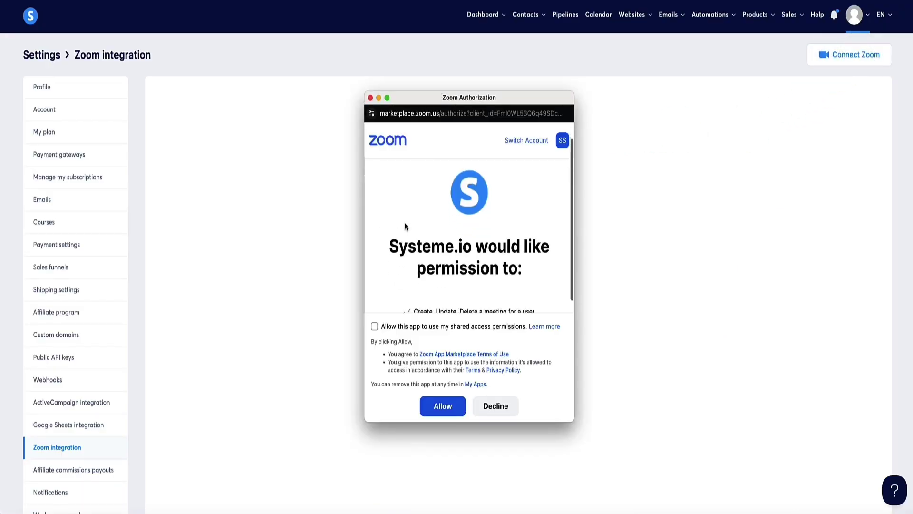
scroll(406, 227, "down", 5)
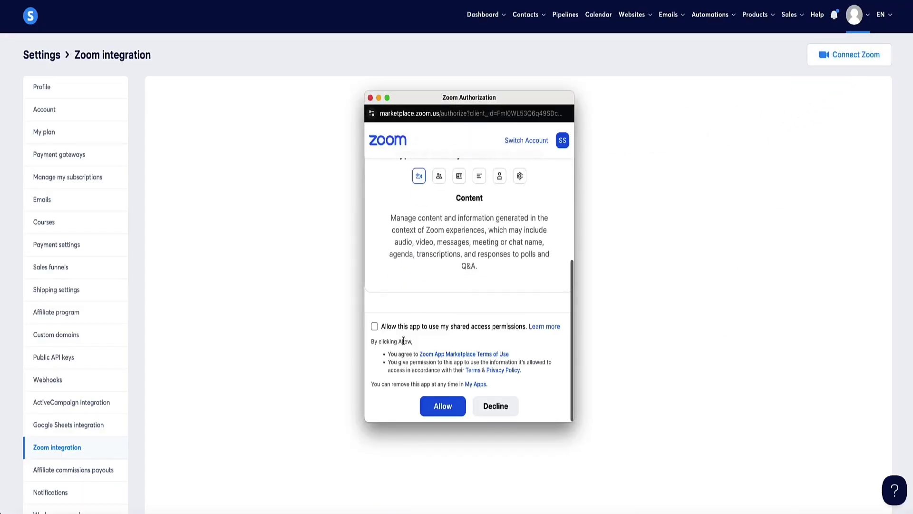
left_click(374, 326)
left_click(443, 404)
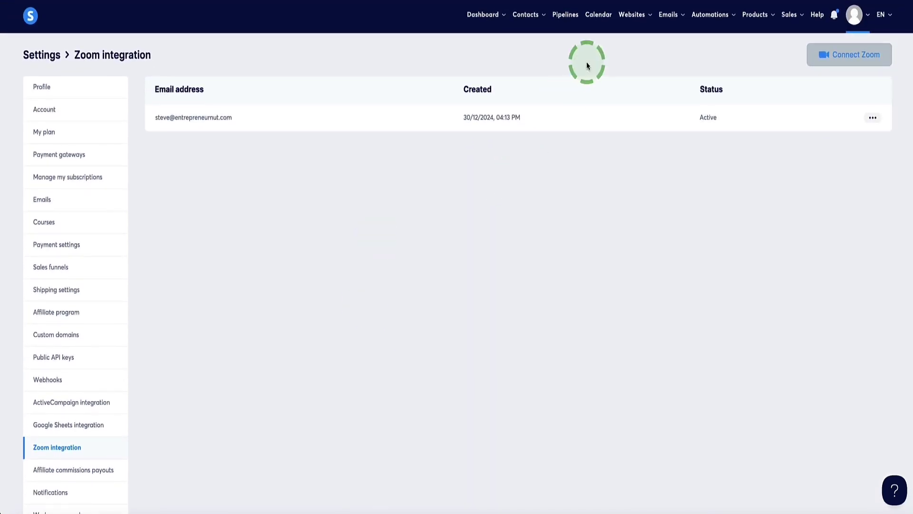
Return to the calendar and start a new event named "YouTube Calendar Test".
left_click(600, 15)
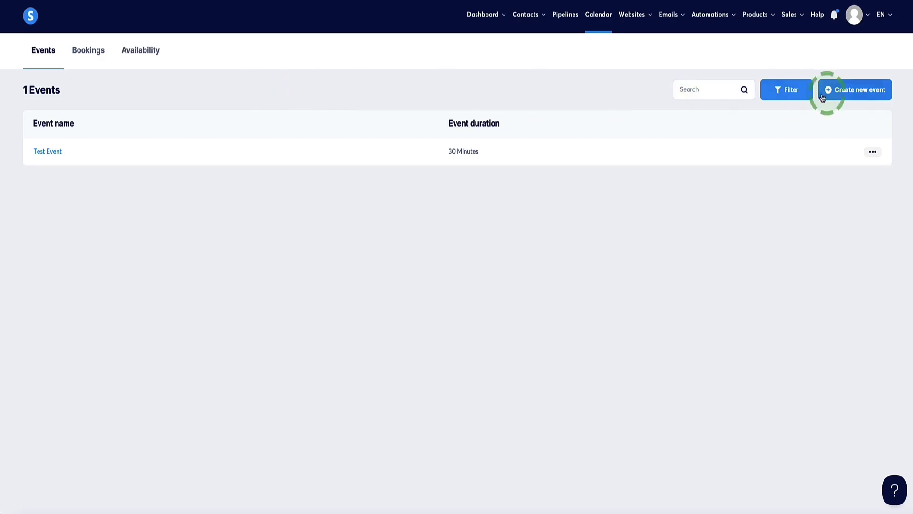
left_click(848, 90)
left_click(231, 159)
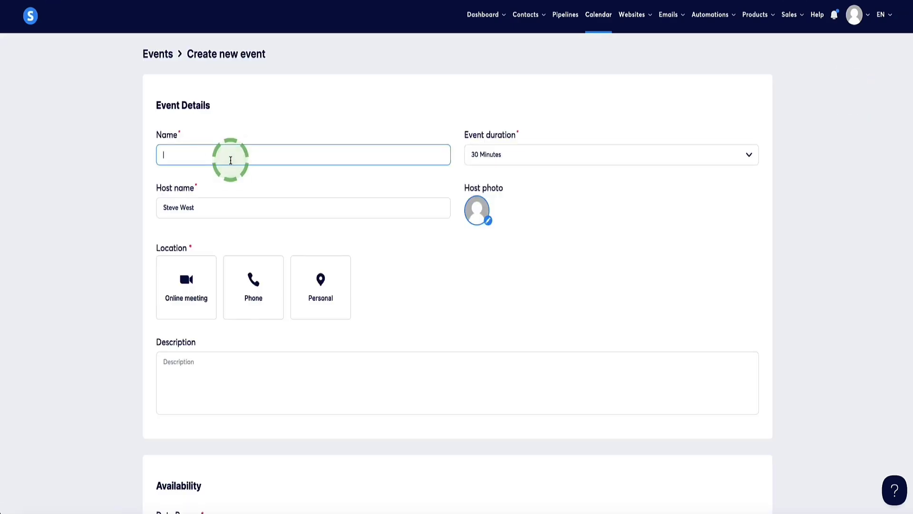
type("YouTube Calendar Test")
Set the duration of the new event to 60 minutes.
left_click(749, 149)
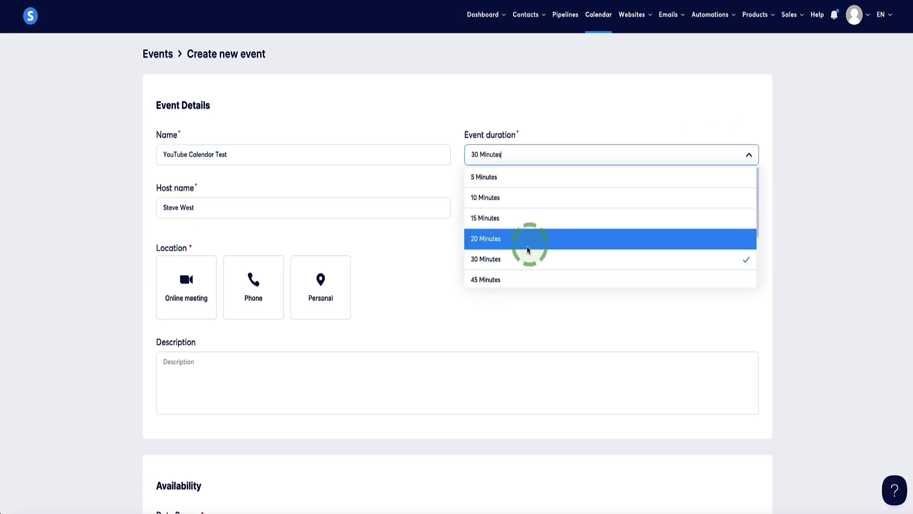
scroll(527, 250, "down", 2)
left_click(508, 246)
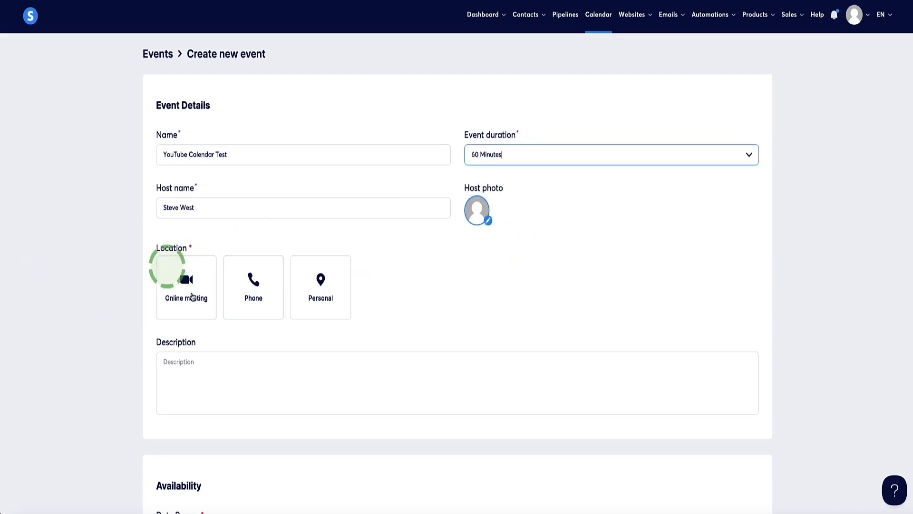
Set the event's location to an online meeting held through Zoom and save the choice.
left_click(192, 296)
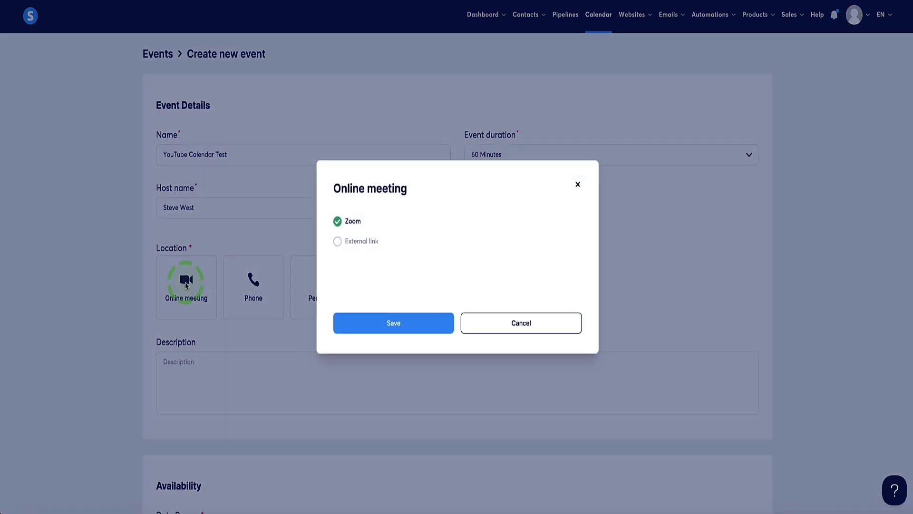
left_click(352, 200)
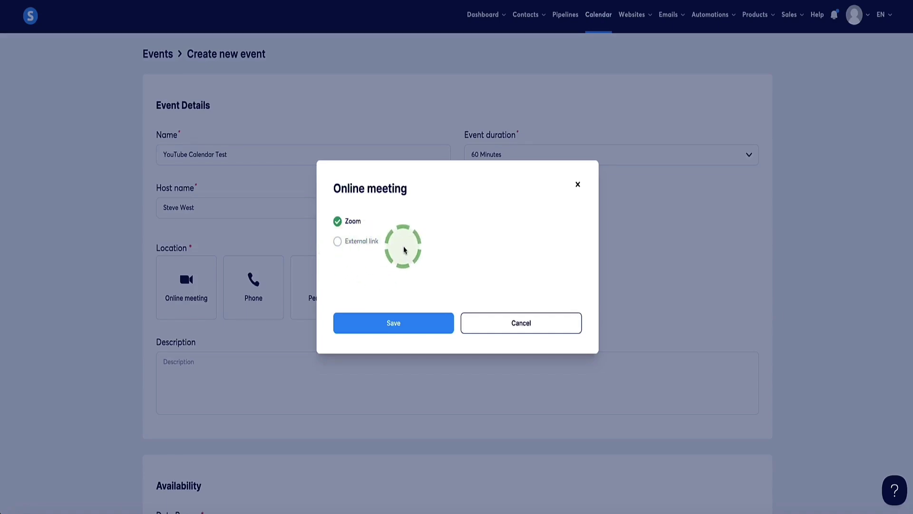
left_click(338, 243)
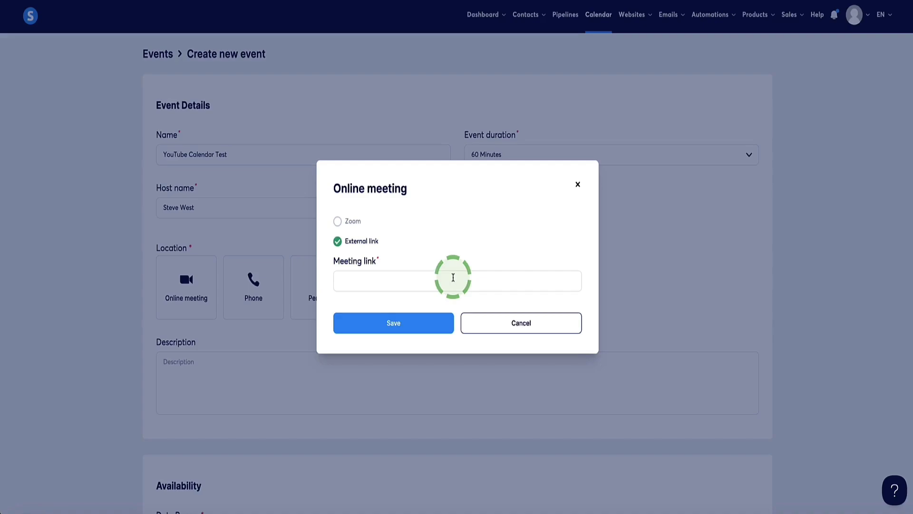
left_click(337, 225)
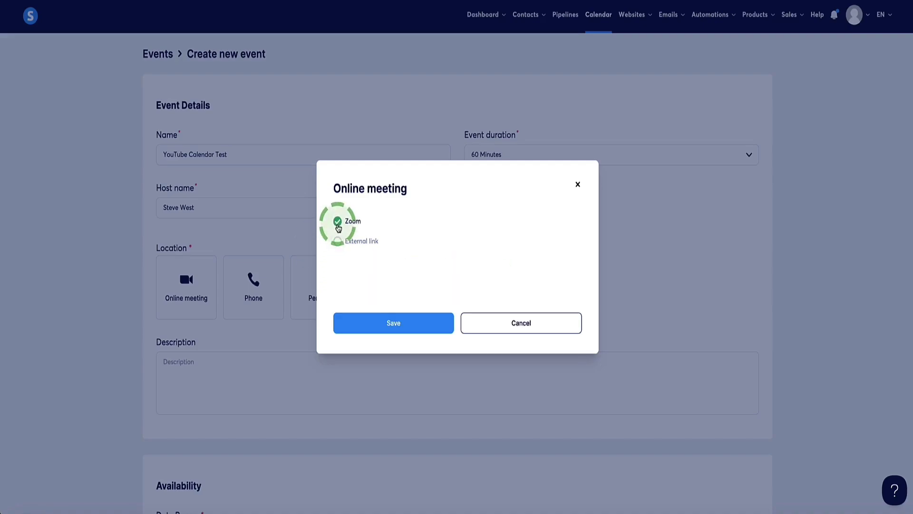
left_click(390, 324)
Enter an event description stating that this is a one to one meeting with the host to discuss your goals.
scroll(94, 297, "down", 1)
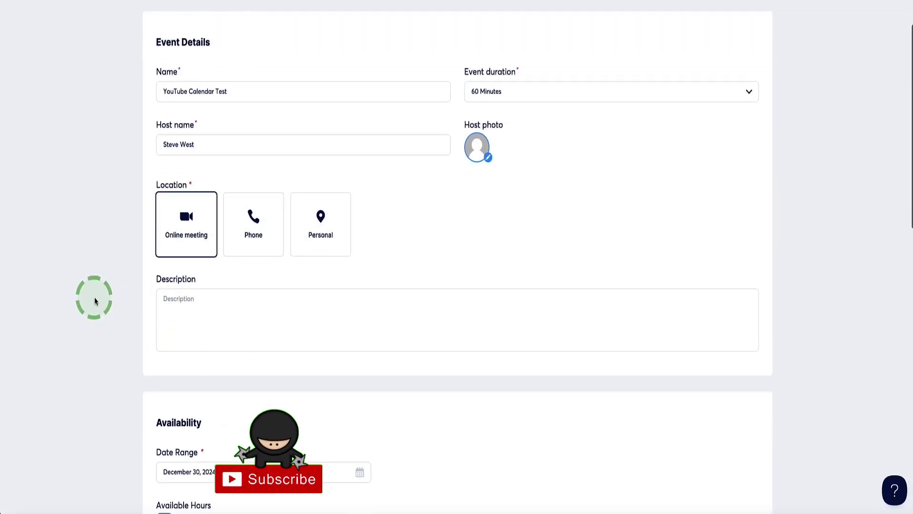
left_click(197, 310)
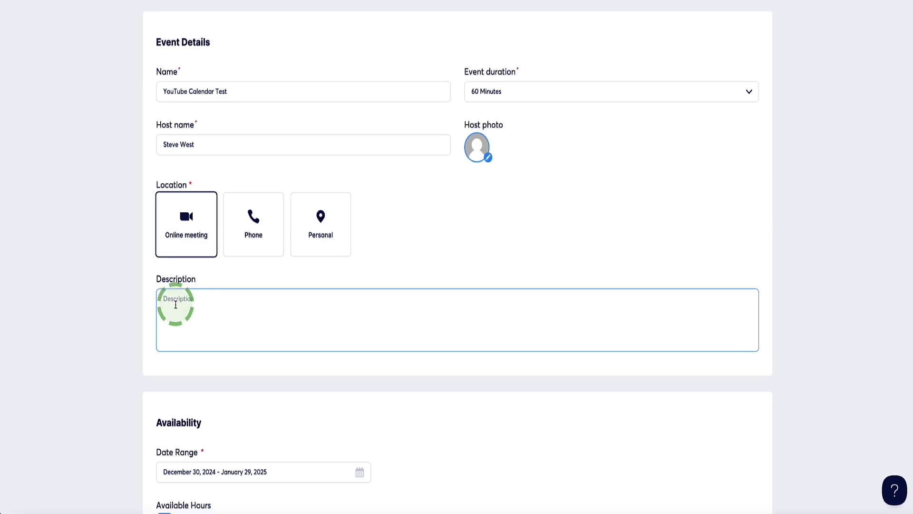
type("This is a one to one meeting with Steve to discuss your goals.")
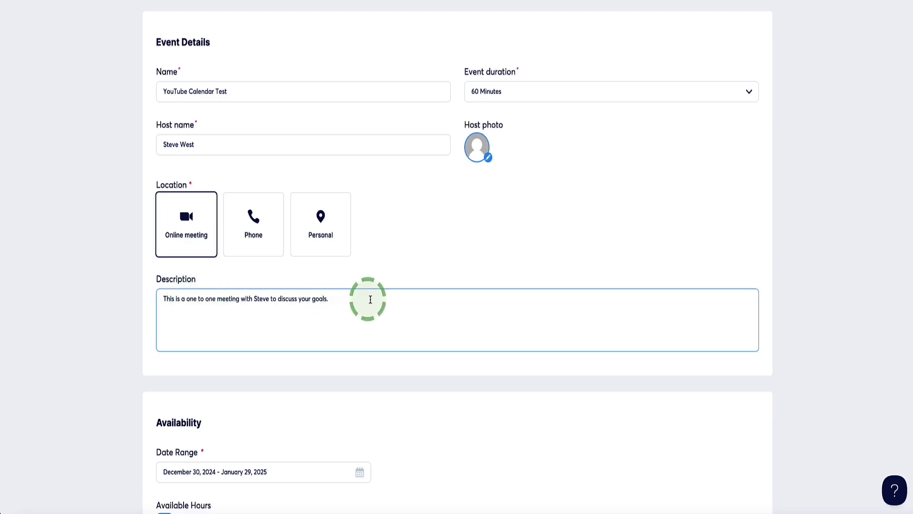
left_click_drag(400, 298, 160, 296)
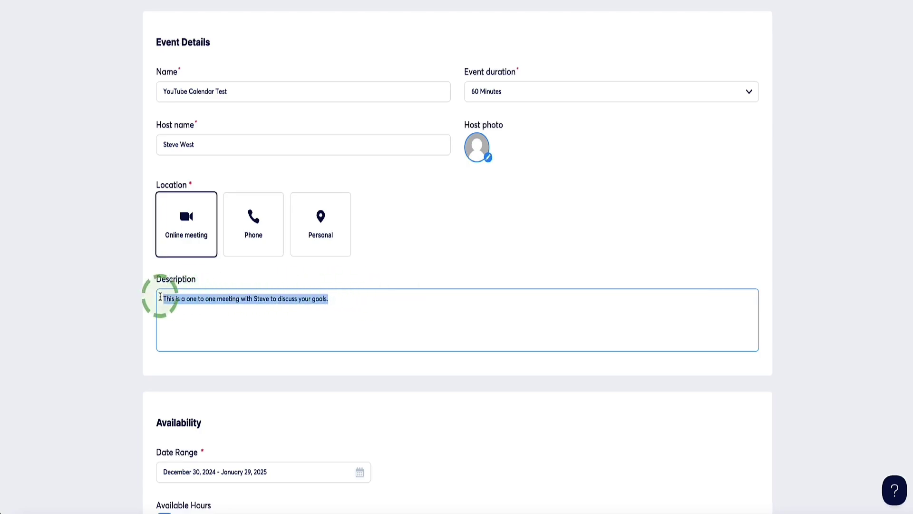
left_click(159, 297)
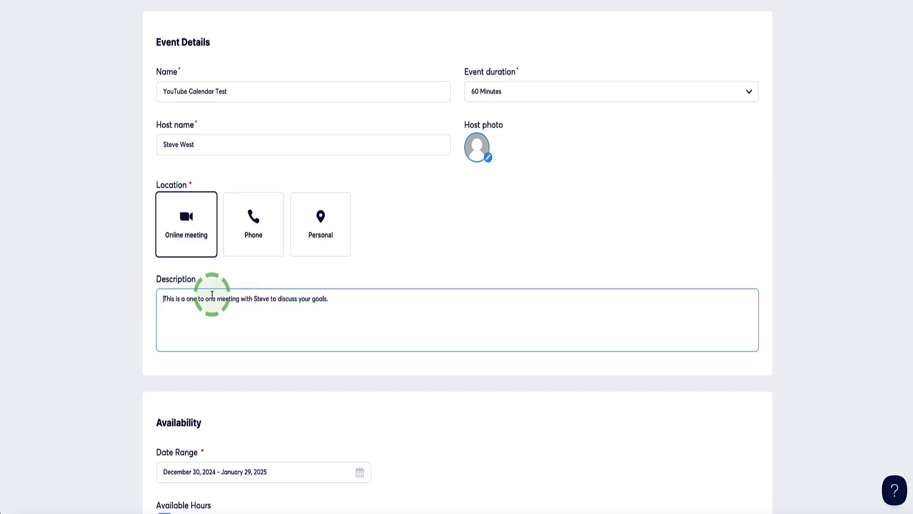
left_click_drag(347, 291, 163, 298)
left_click(339, 306)
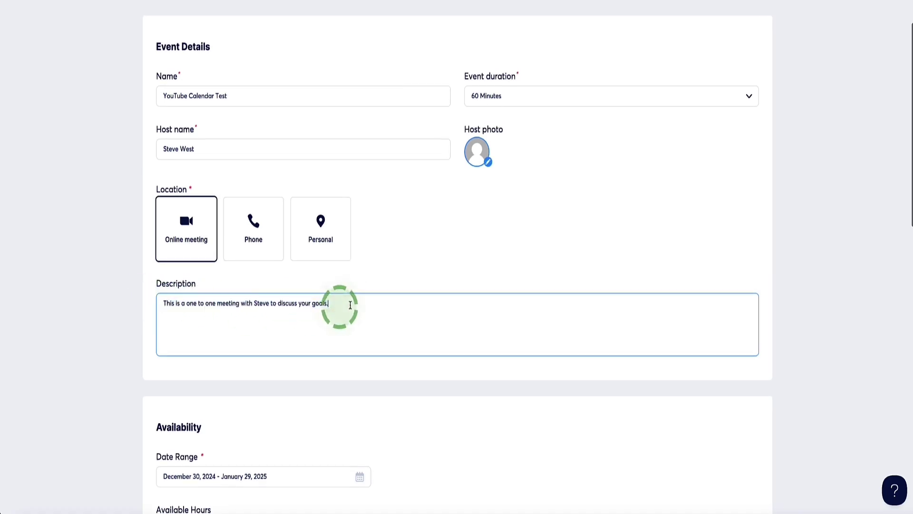
Examine the event's availability section, including the date range, the global availability setting and the weekly time slots.
scroll(126, 308, "down", 5)
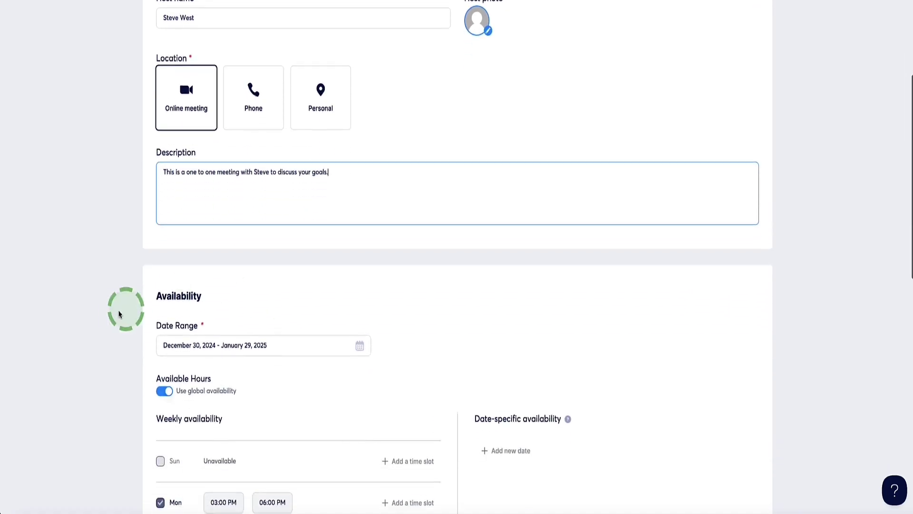
scroll(132, 283, "down", 2)
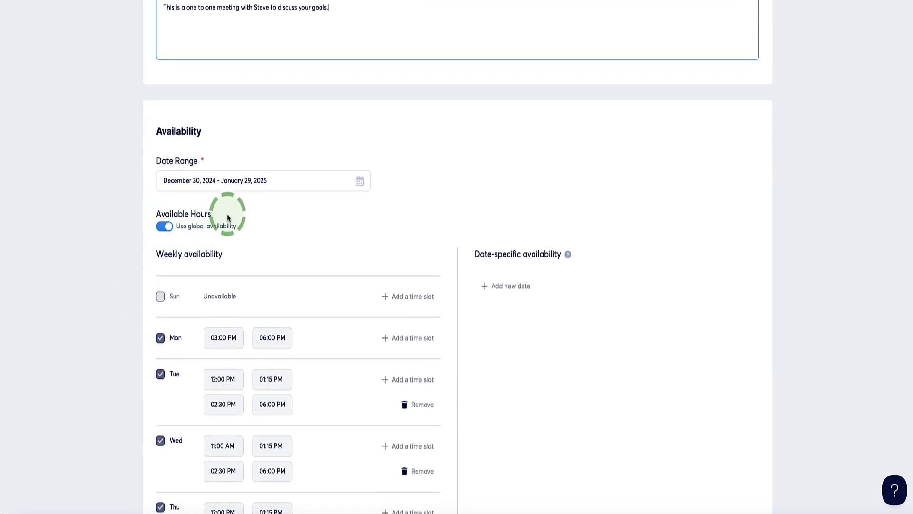
double_click(224, 223)
left_click_drag(206, 230, 179, 228)
scroll(134, 210, "up", 7)
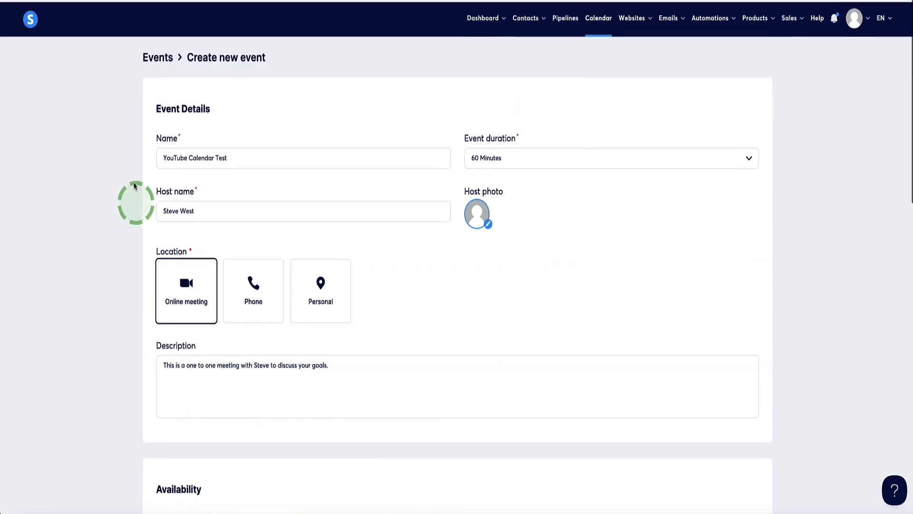
scroll(154, 138, "down", 3)
scroll(151, 148, "down", 7)
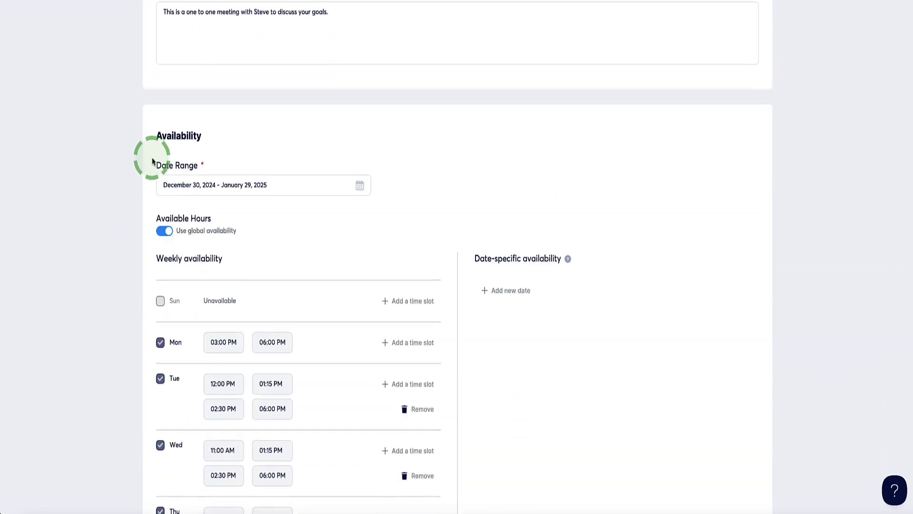
scroll(185, 191, "down", 1)
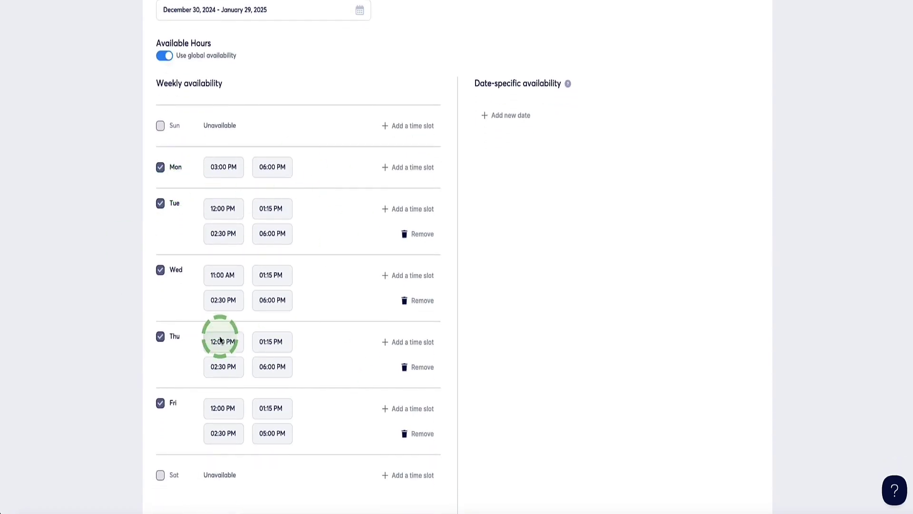
scroll(323, 220, "down", 1)
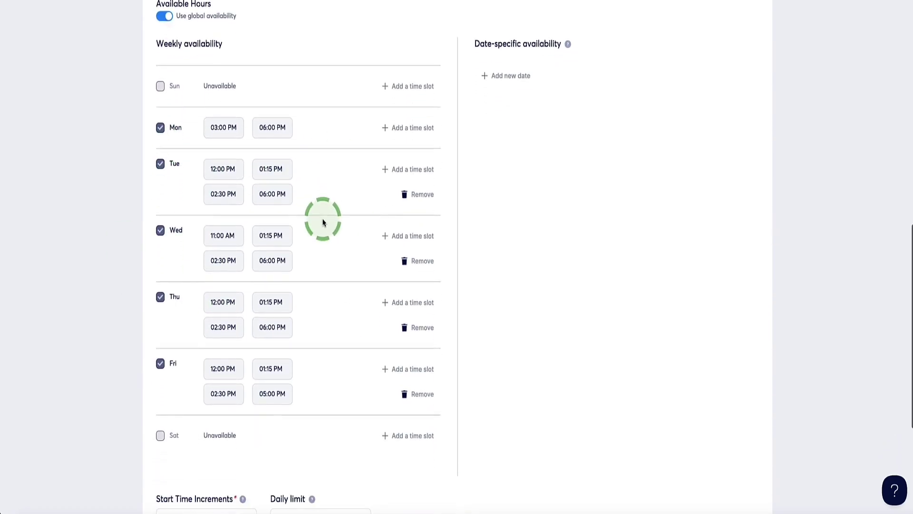
scroll(322, 218, "up", 5)
scroll(300, 191, "down", 1)
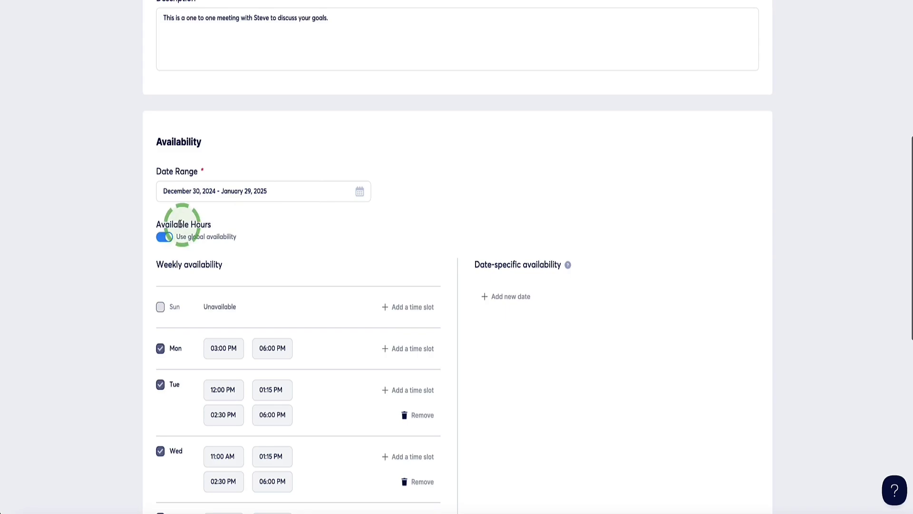
scroll(163, 239, "down", 1)
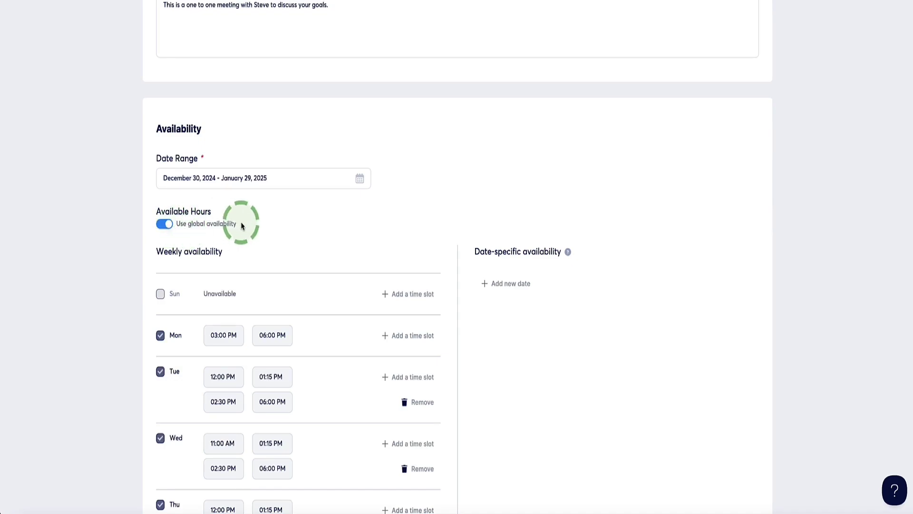
Turn off global availability for the event and make Monday available from 04:15 PM to 06:30 PM.
left_click(166, 224)
scroll(126, 219, "down", 3)
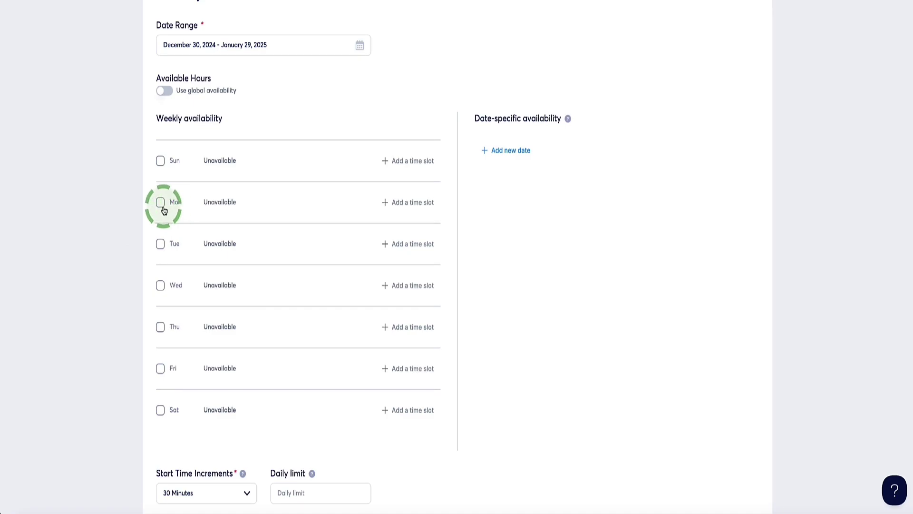
left_click(160, 203)
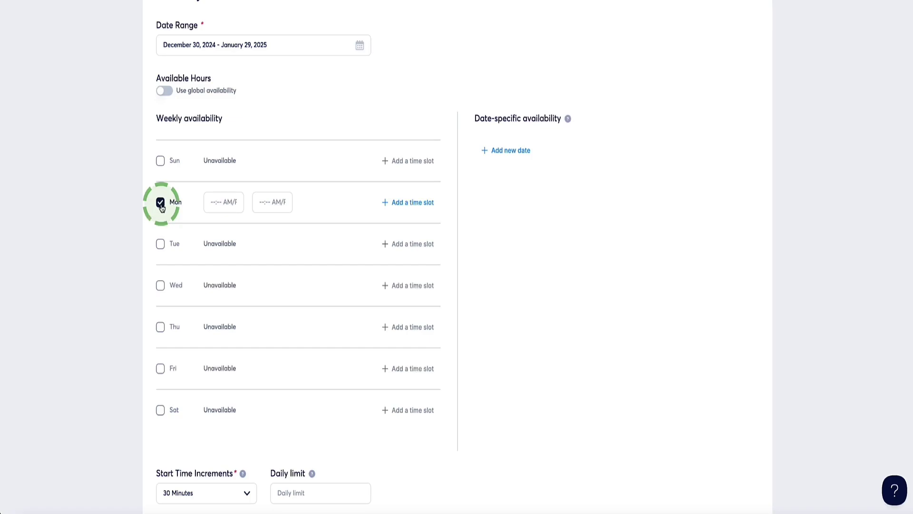
left_click(230, 202)
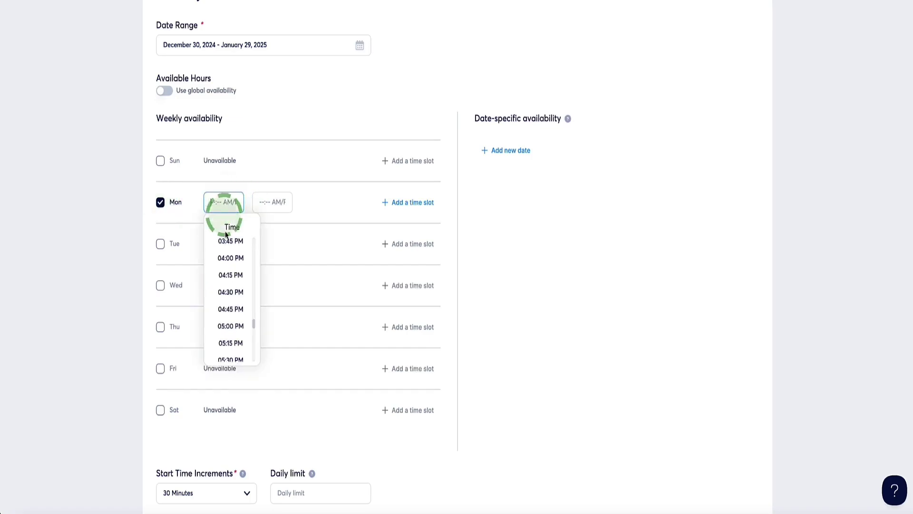
left_click(221, 275)
left_click(272, 202)
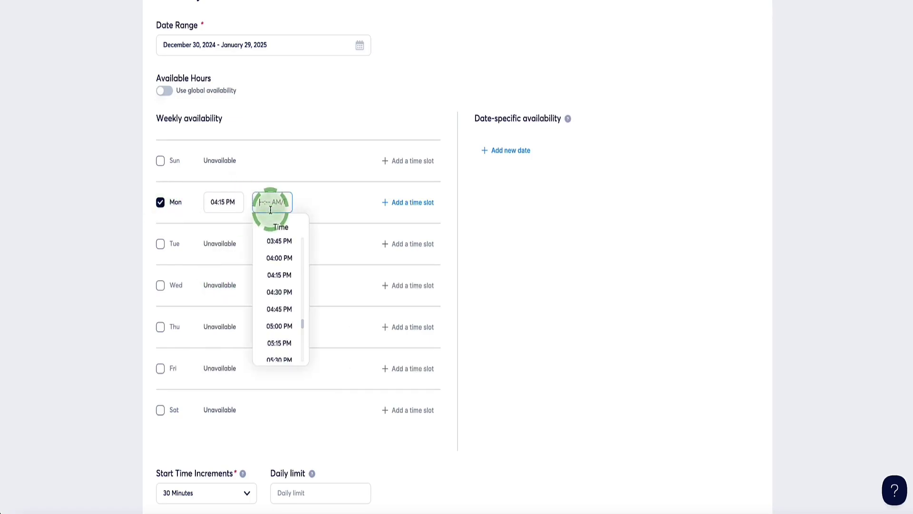
left_click(279, 309)
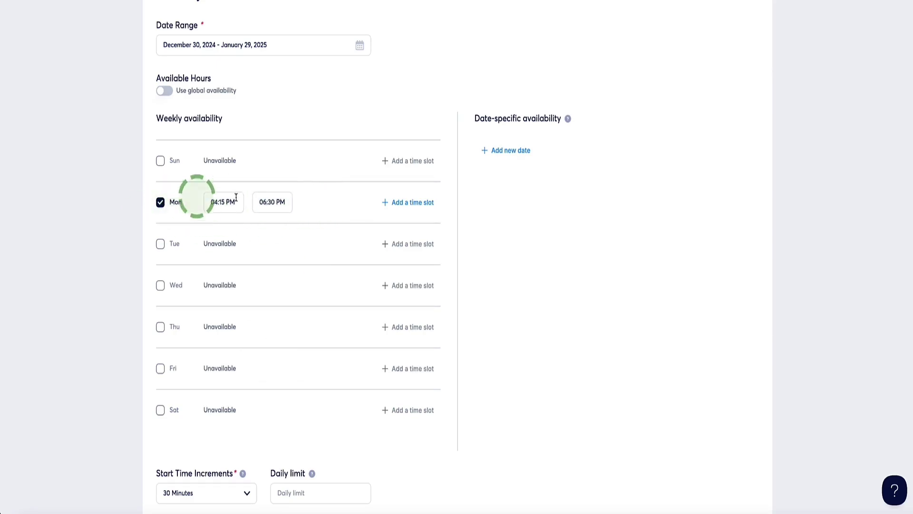
Make Tuesday available from 04:00 PM to 08:00 PM in the event's weekly availability.
left_click(160, 244)
left_click(223, 245)
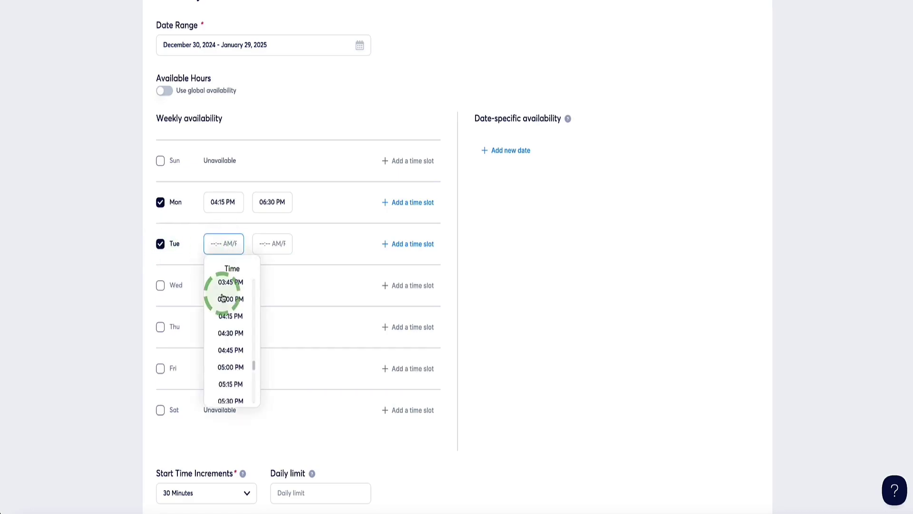
left_click(223, 298)
left_click(274, 242)
scroll(279, 311, "down", 5)
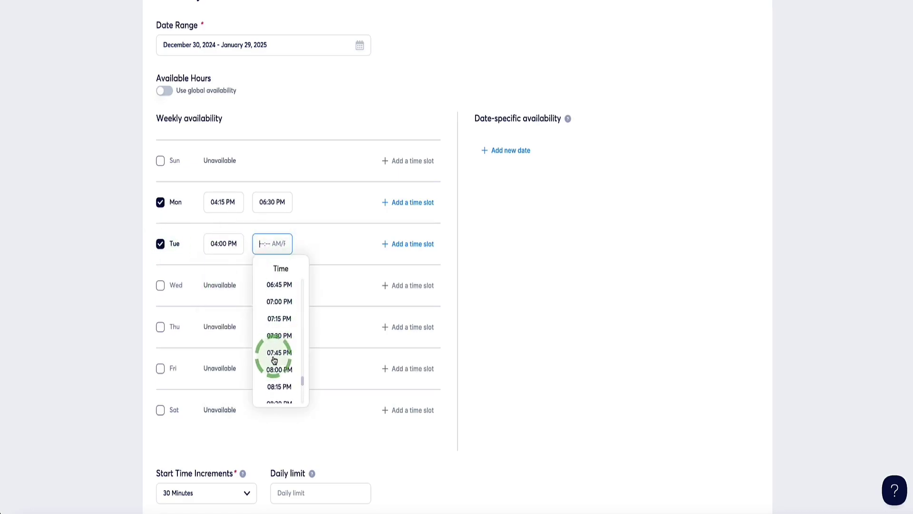
left_click(277, 375)
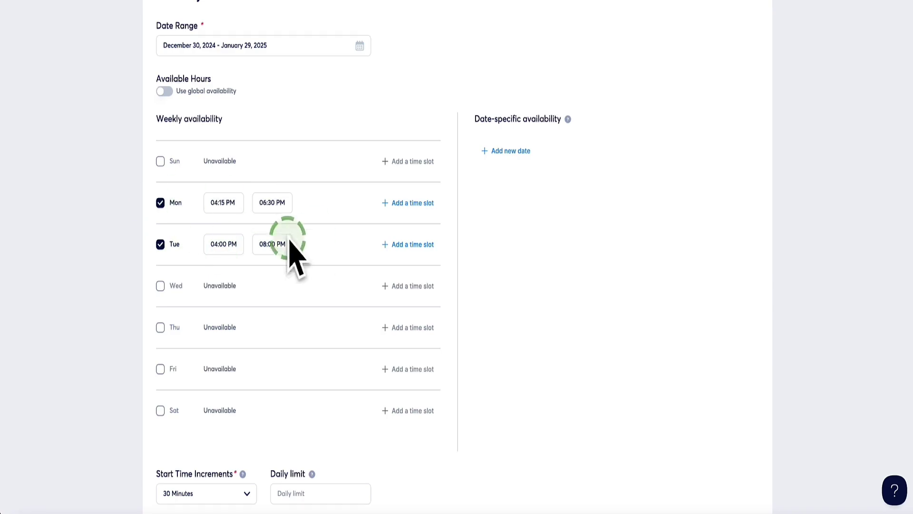
Switch the event's available hours back to using global availability.
scroll(114, 228, "up", 1)
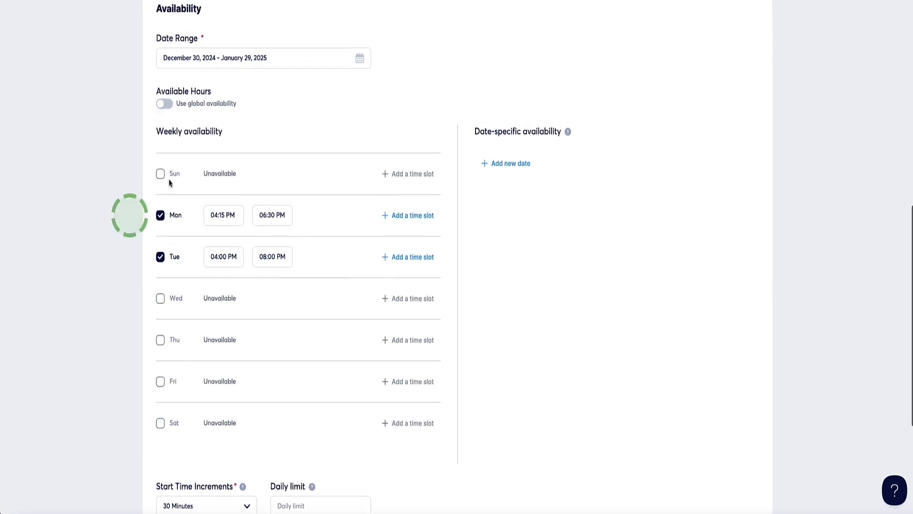
left_click(165, 103)
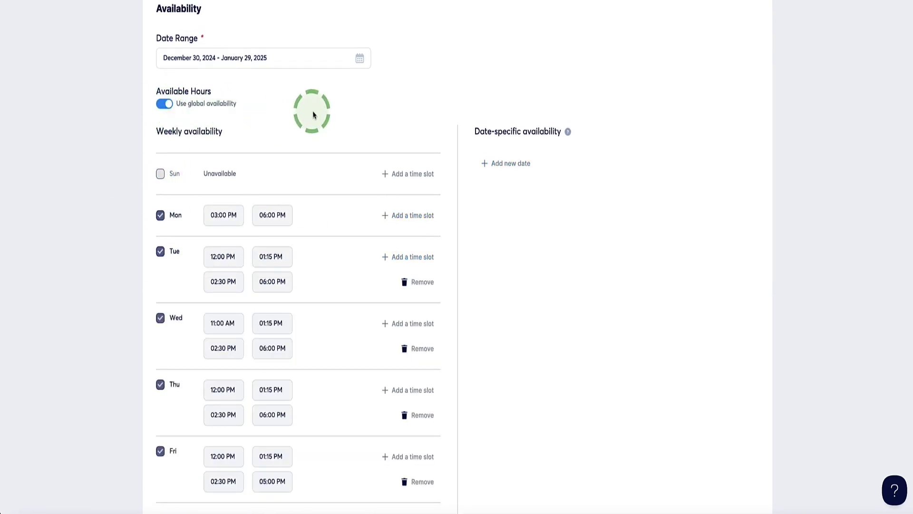
scroll(331, 118, "down", 3)
scroll(304, 152, "down", 3)
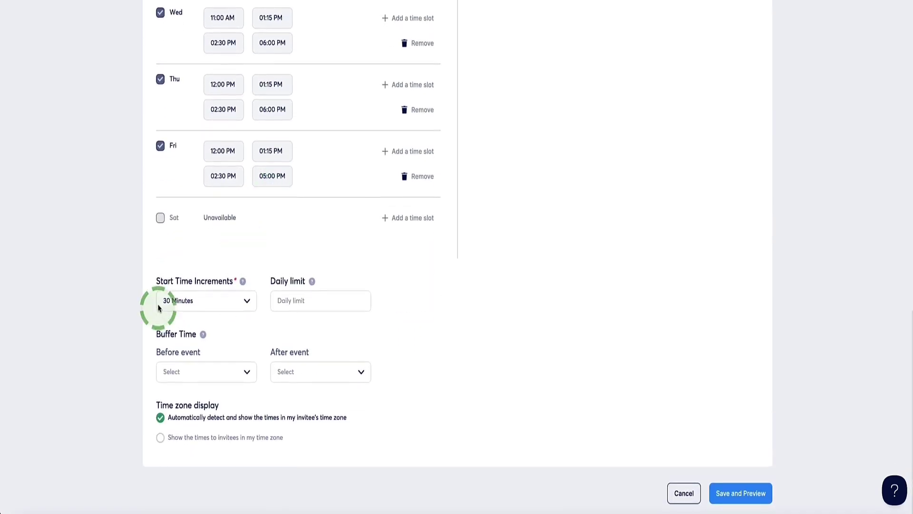
Clear the event's date range and set a new one from December 30, 2024 to May 31, 2025.
scroll(90, 178, "up", 8)
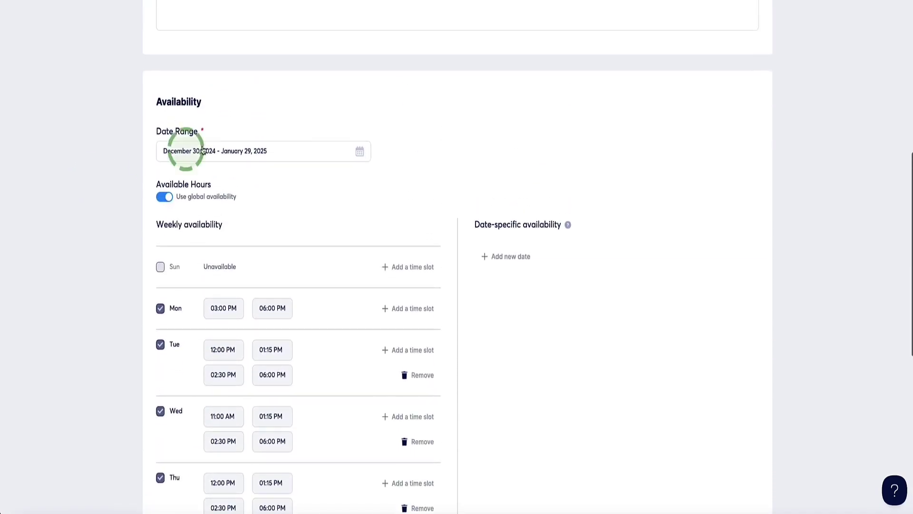
left_click(360, 153)
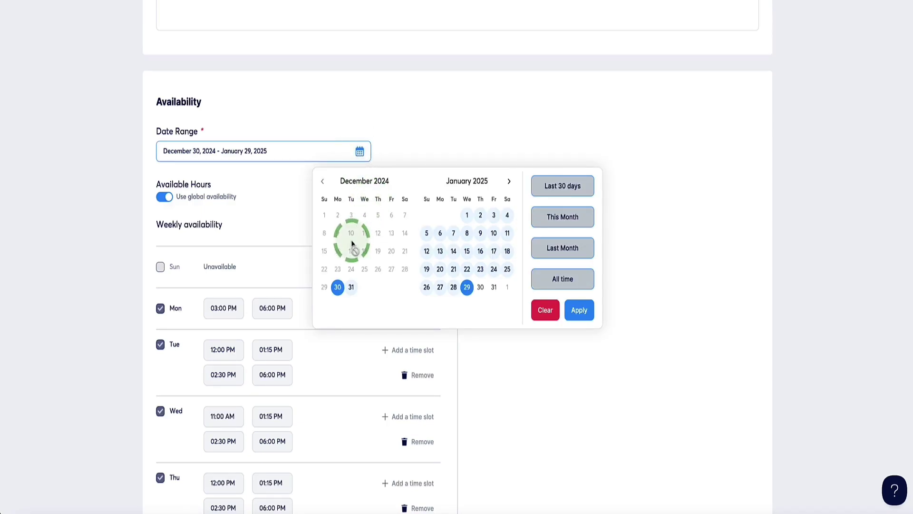
left_click(546, 310)
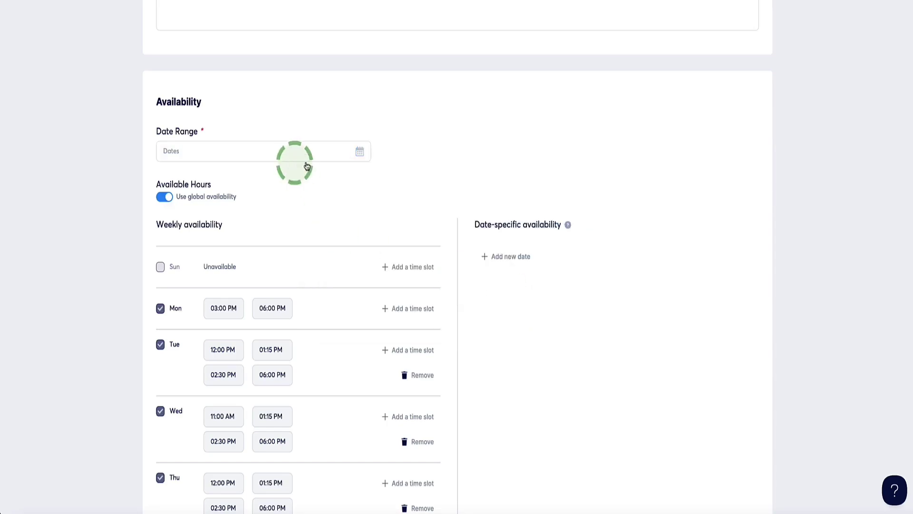
left_click(360, 151)
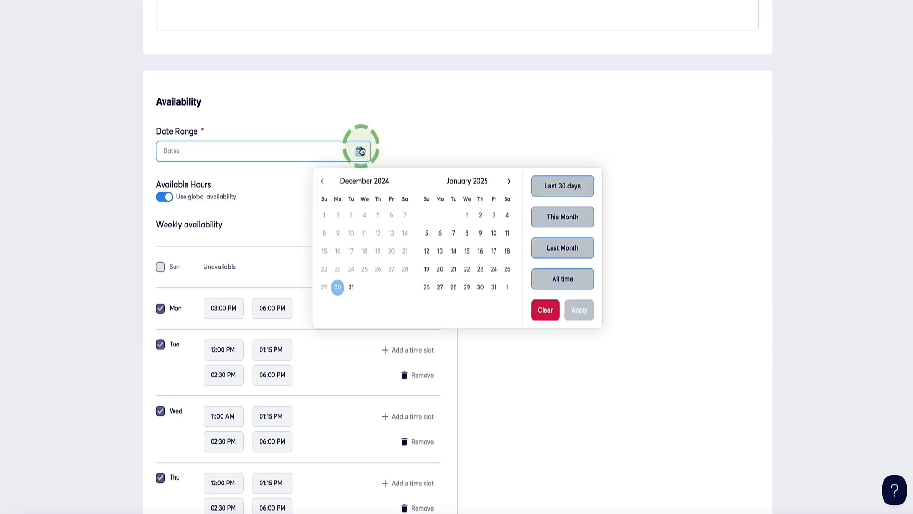
left_click(337, 288)
left_click(507, 184)
left_click(508, 183)
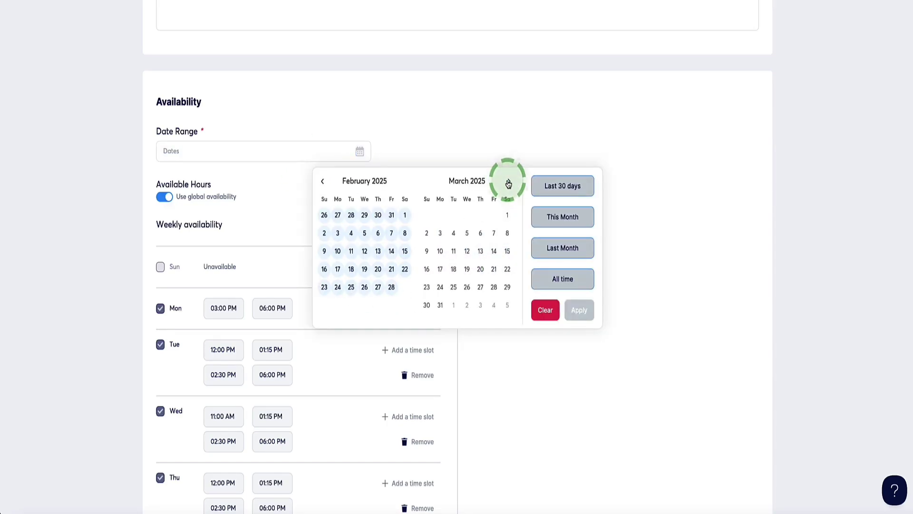
left_click(508, 183)
left_click(508, 183)
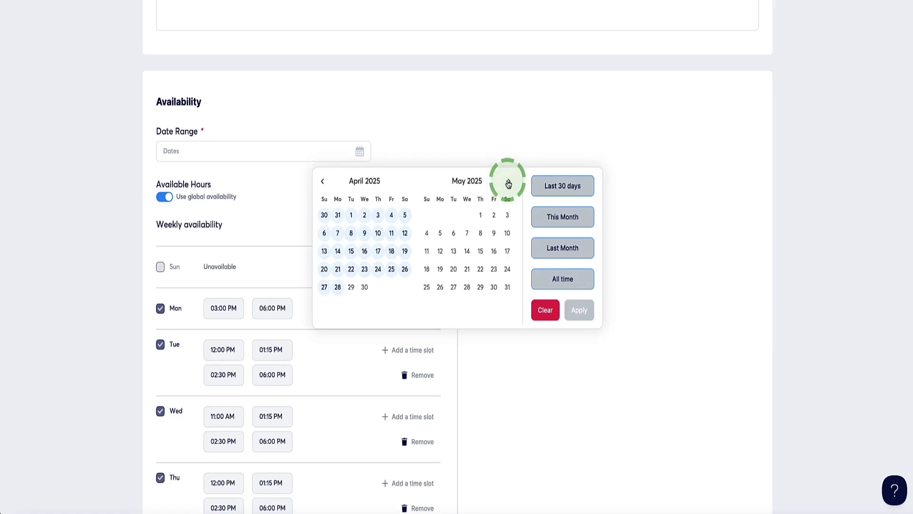
left_click(502, 289)
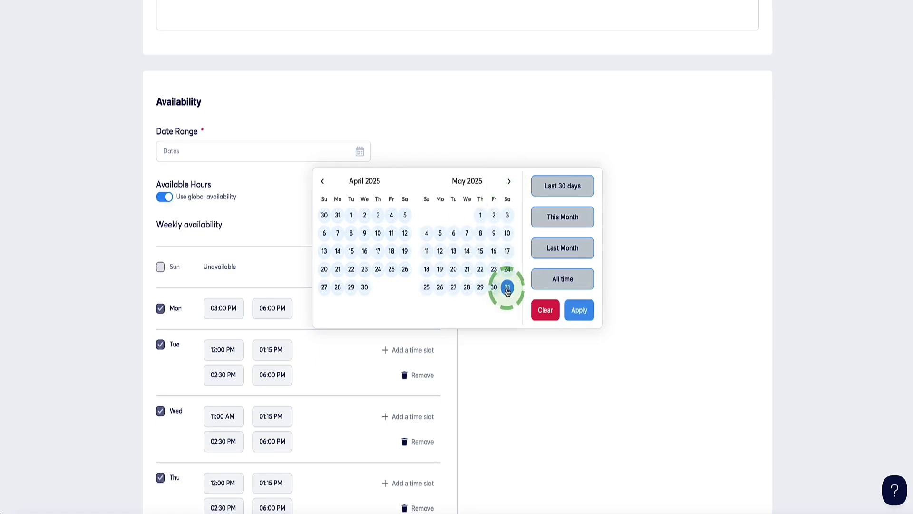
left_click(577, 309)
left_click(249, 179)
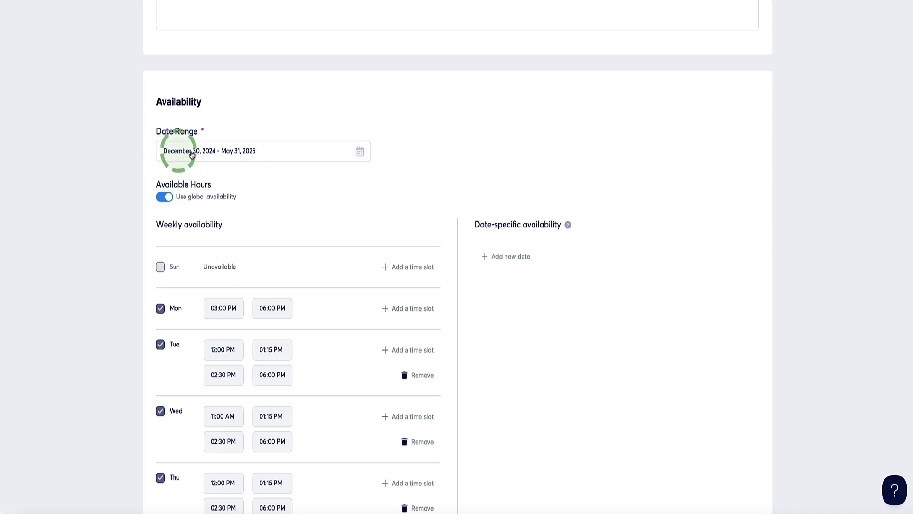
Set the event's start time increments to 15 minutes.
scroll(276, 261, "down", 3)
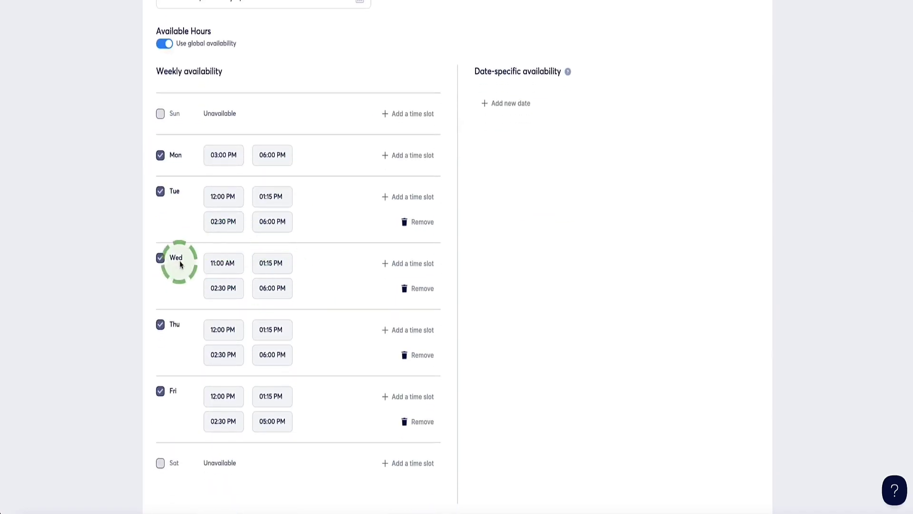
scroll(181, 259, "up", 4)
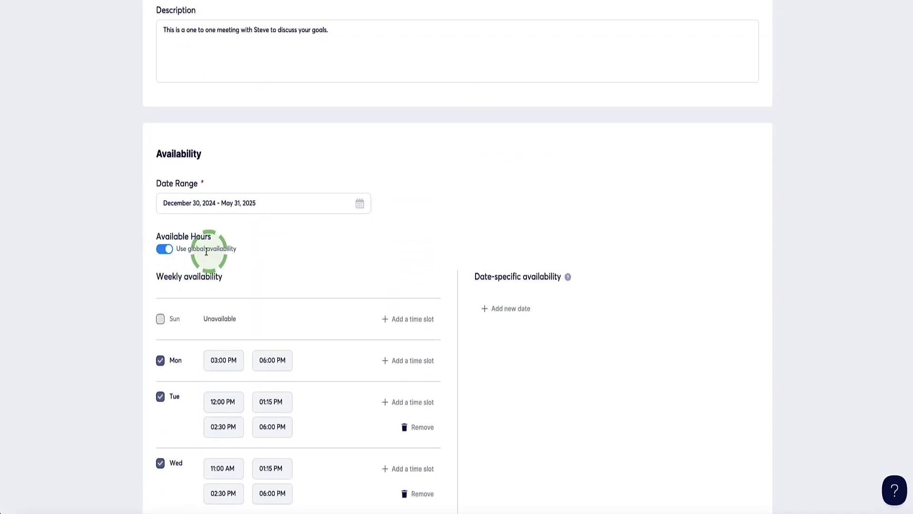
scroll(237, 204, "down", 7)
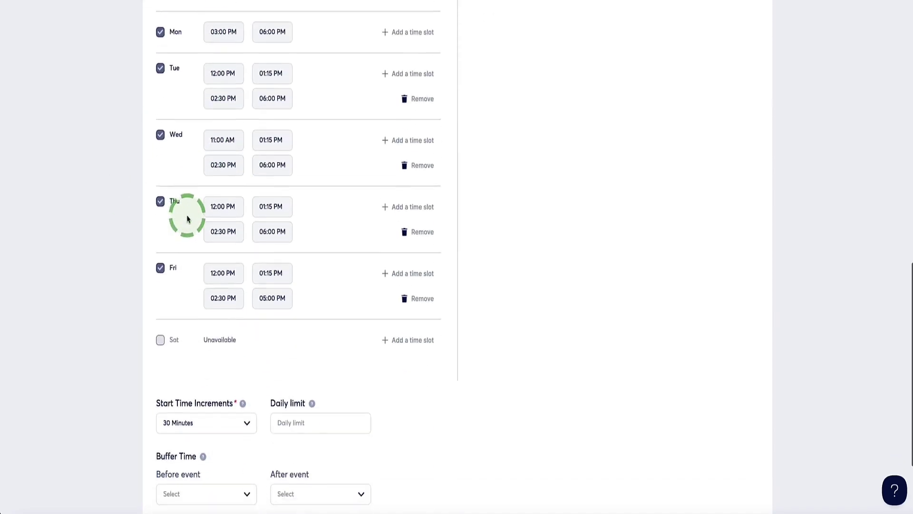
scroll(187, 219, "down", 3)
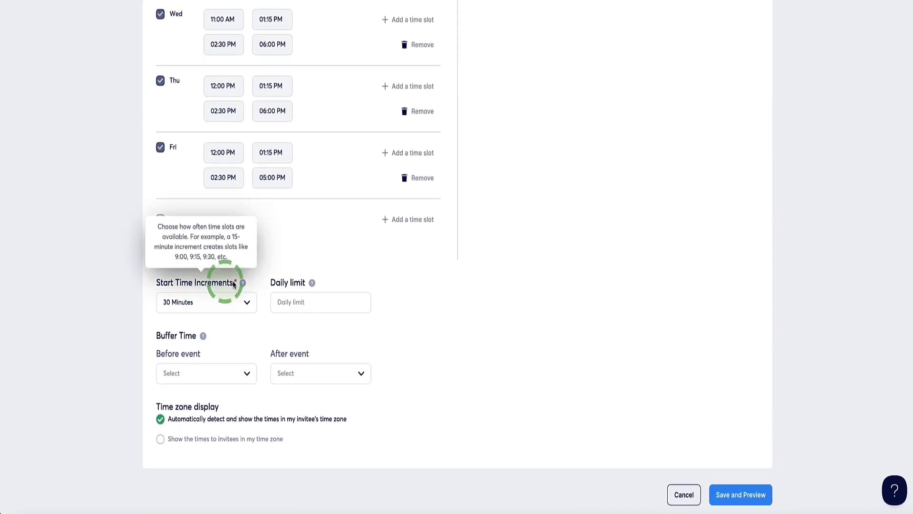
left_click(245, 305)
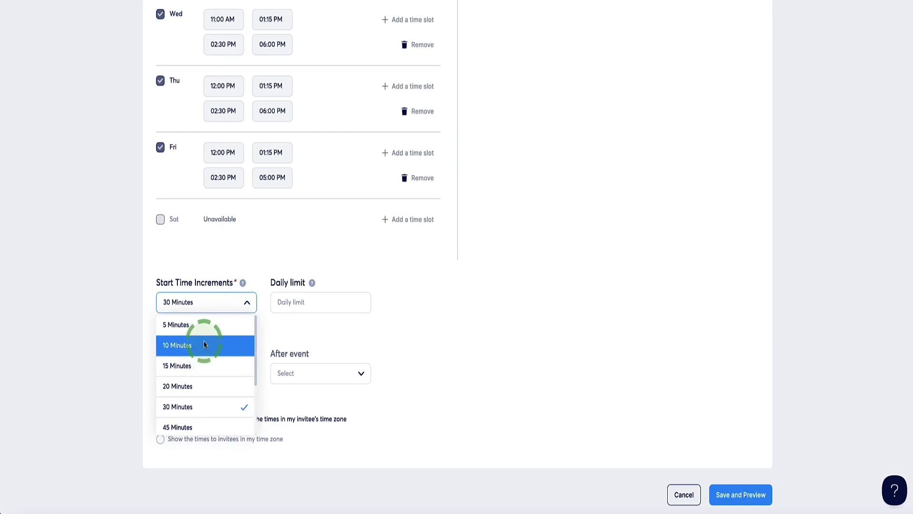
left_click(192, 364)
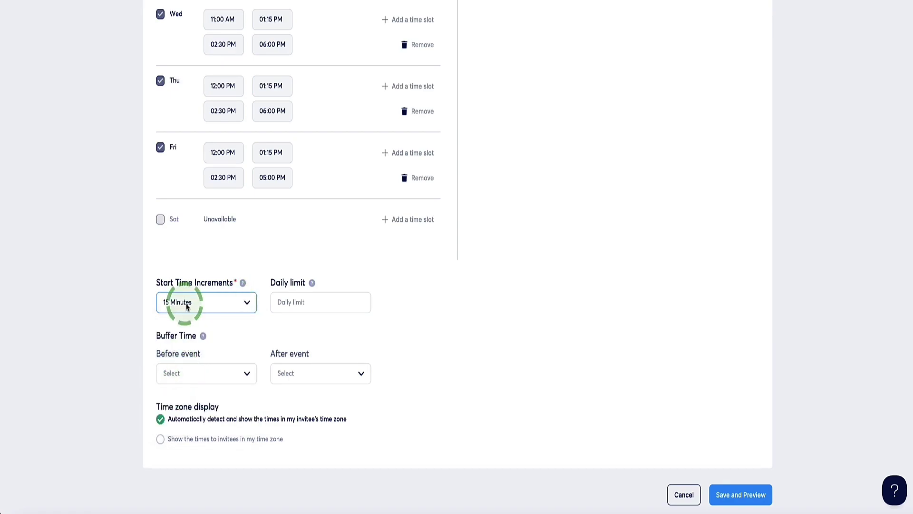
Set the event's daily limit to 5 bookings.
mouse_move(240, 282)
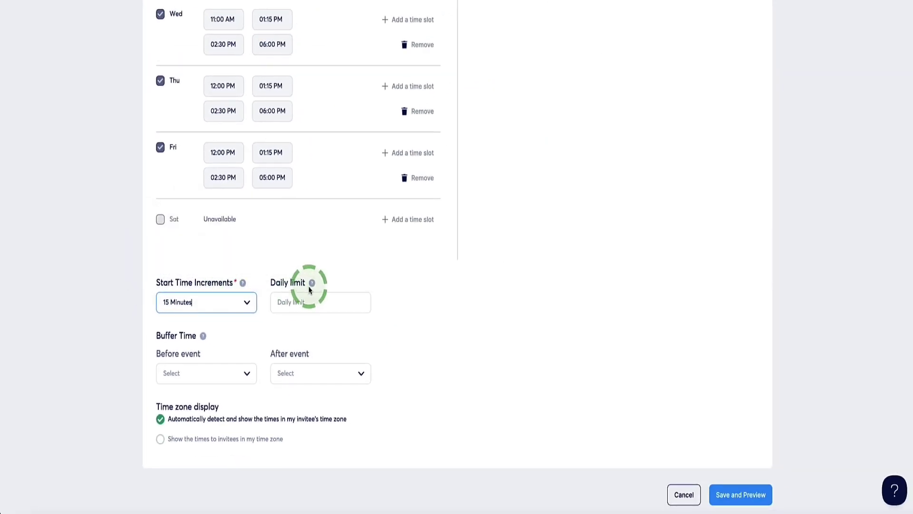
mouse_move(513, 377)
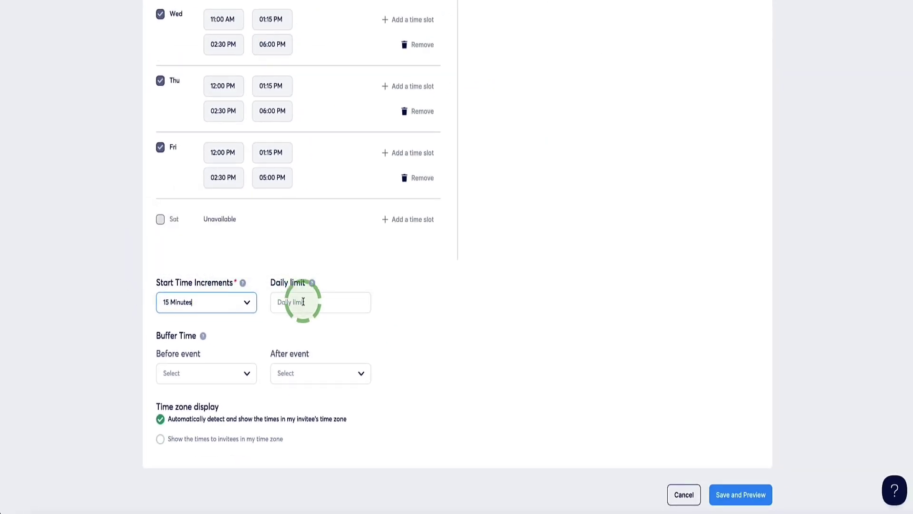
left_click(304, 302)
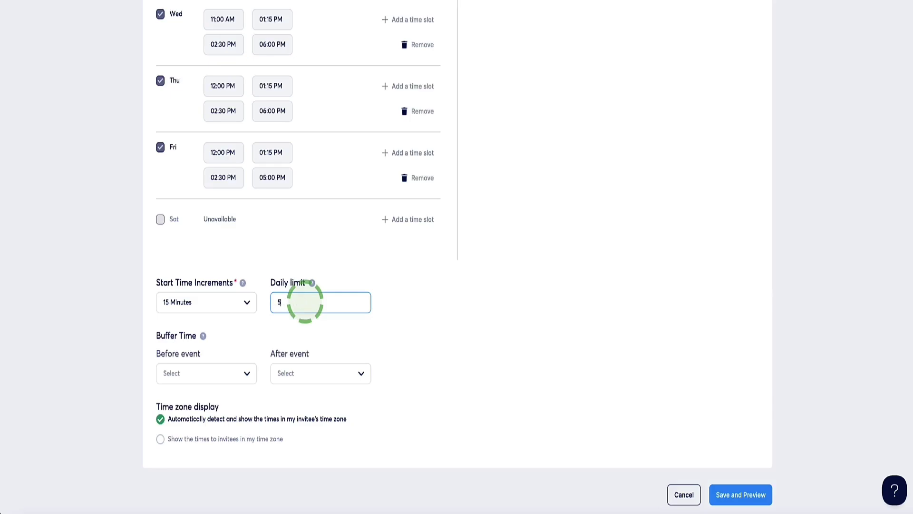
key("BackSpace")
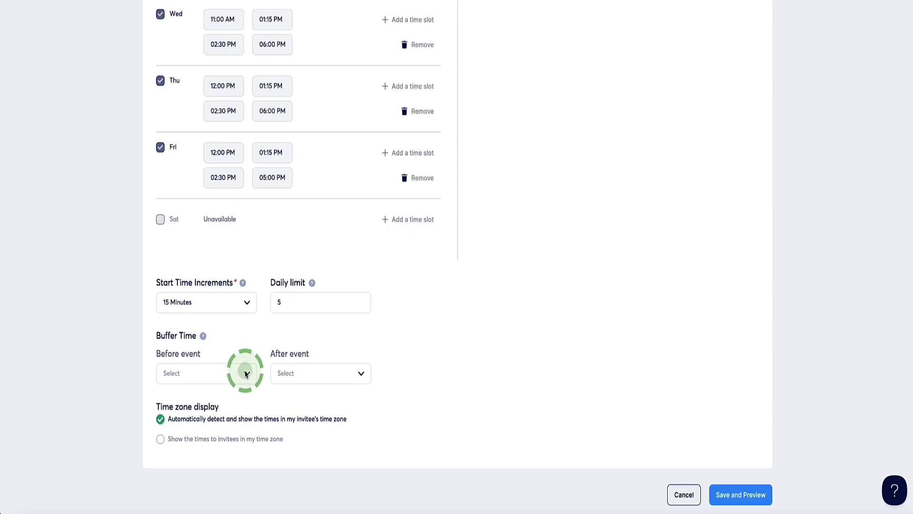
Set the event's buffer time to 10 minutes before and 10 minutes after the event.
left_click(246, 373)
scroll(195, 405, "down", 1)
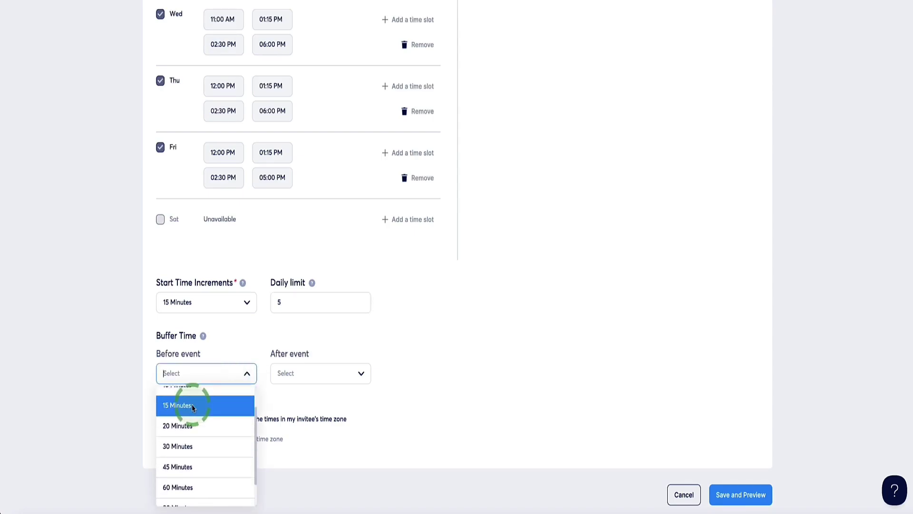
scroll(196, 408, "up", 1)
left_click(198, 405)
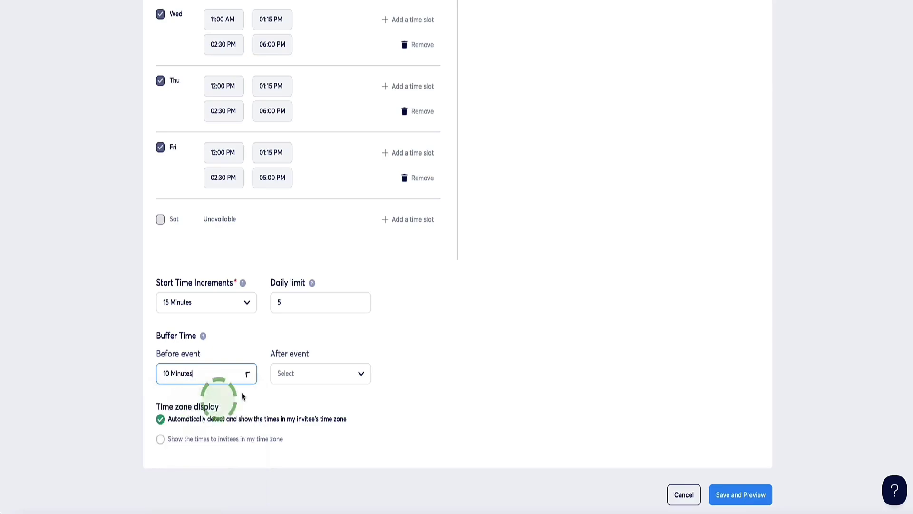
left_click(309, 373)
left_click(289, 421)
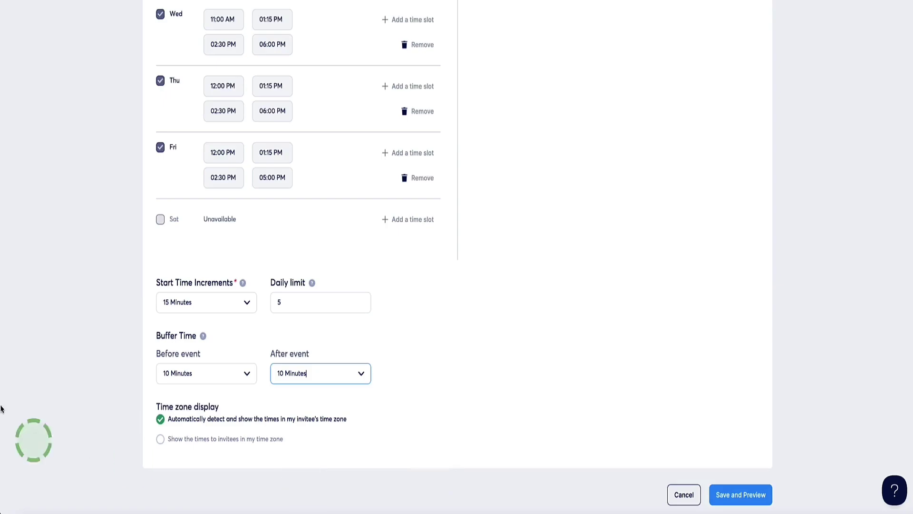
Save the event, check the bookable time slots for Wednesday, January 8 in its preview, and return to the events list.
left_click(724, 495)
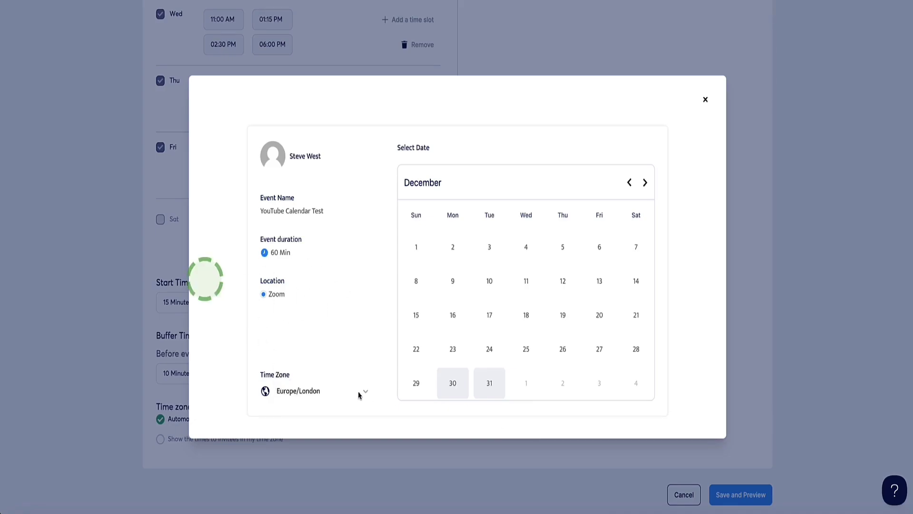
left_click(645, 182)
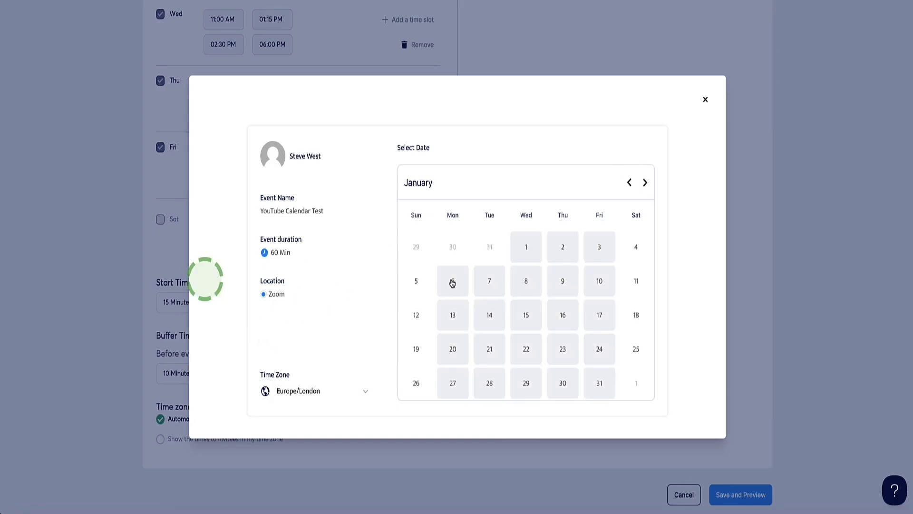
left_click(525, 278)
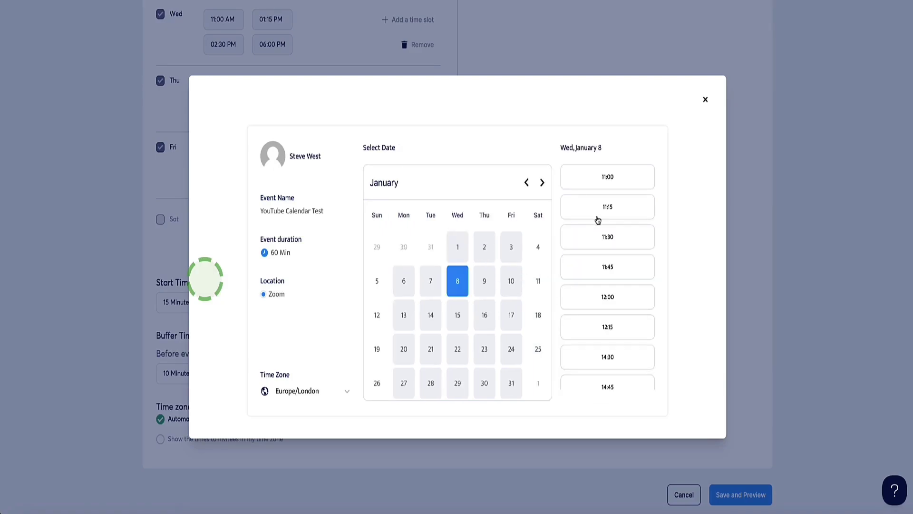
scroll(597, 219, "down", 1)
scroll(591, 240, "down", 3)
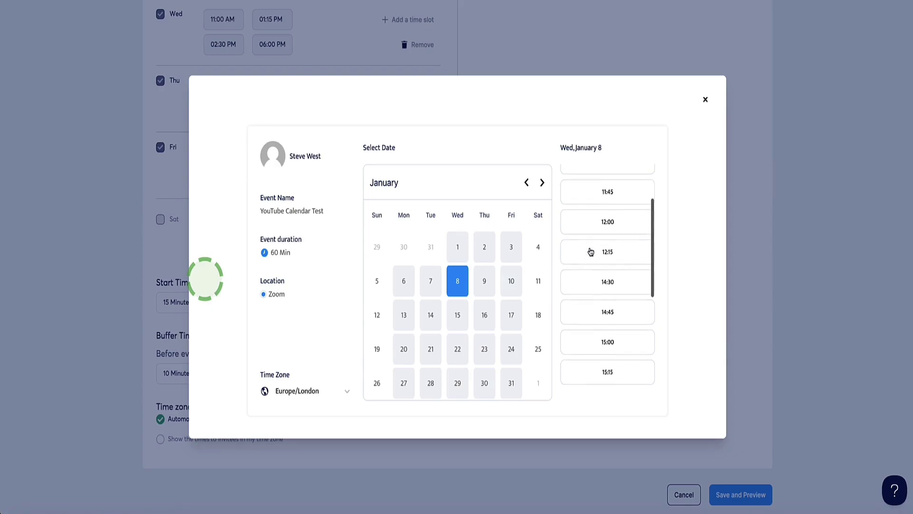
scroll(593, 245, "up", 4)
left_click(705, 100)
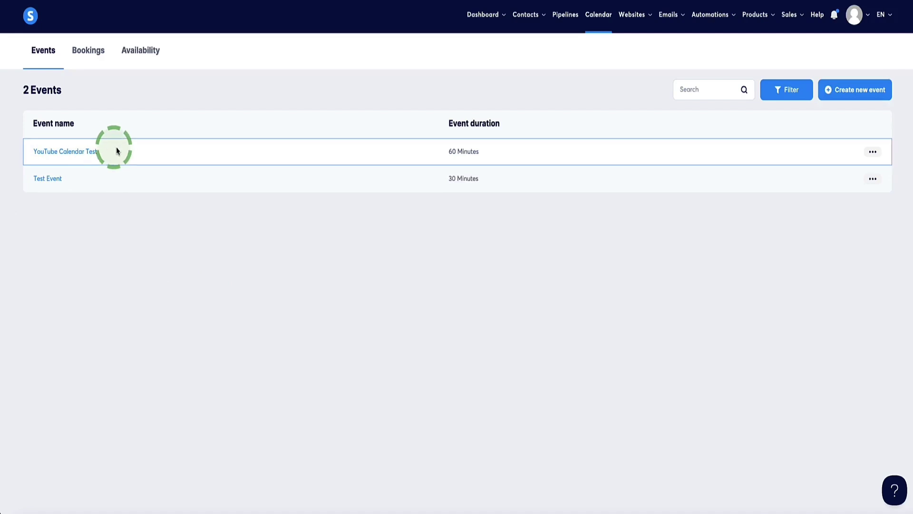
left_click_drag(114, 151, 28, 151)
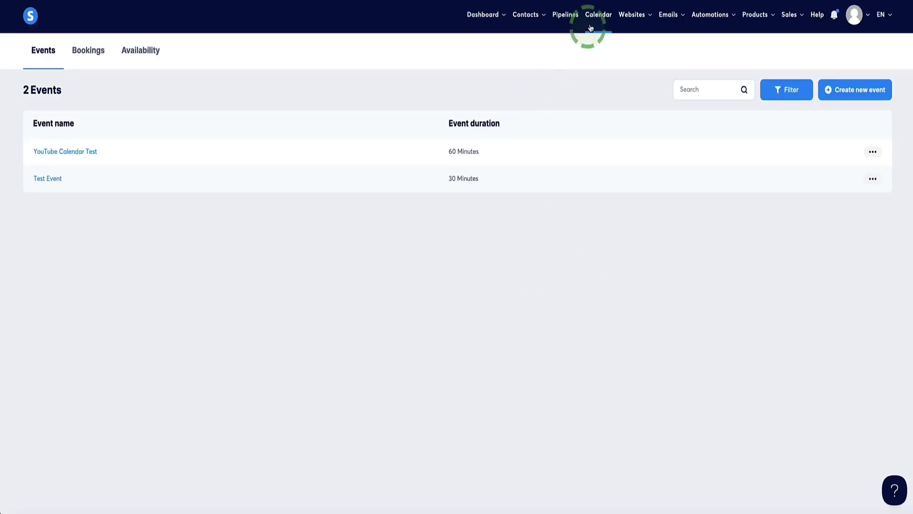
List 50 sales funnels per page and open the "Test sales funnel".
mouse_move(633, 22)
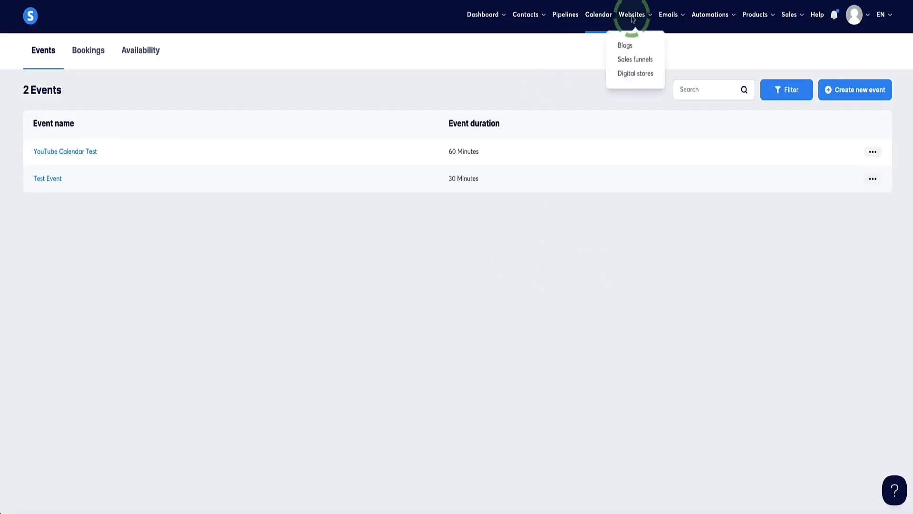
left_click(632, 61)
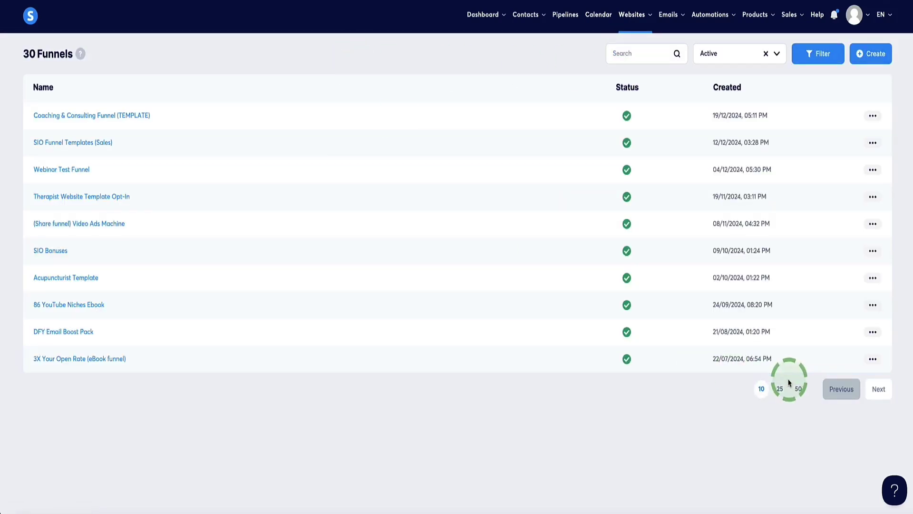
left_click(800, 389)
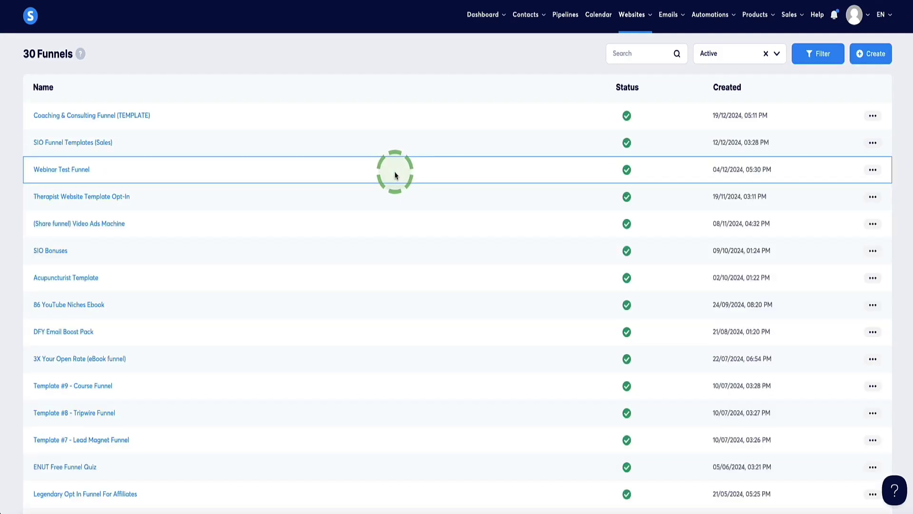
scroll(249, 185, "down", 5)
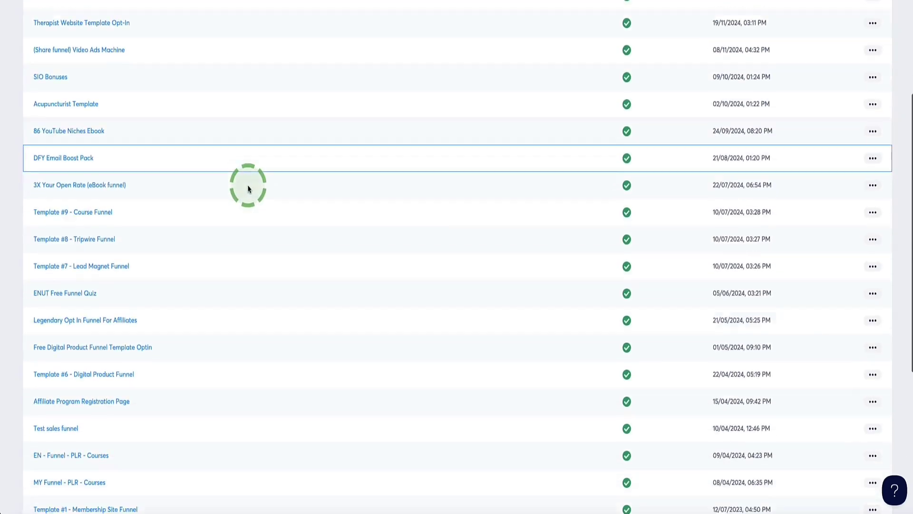
left_click(56, 335)
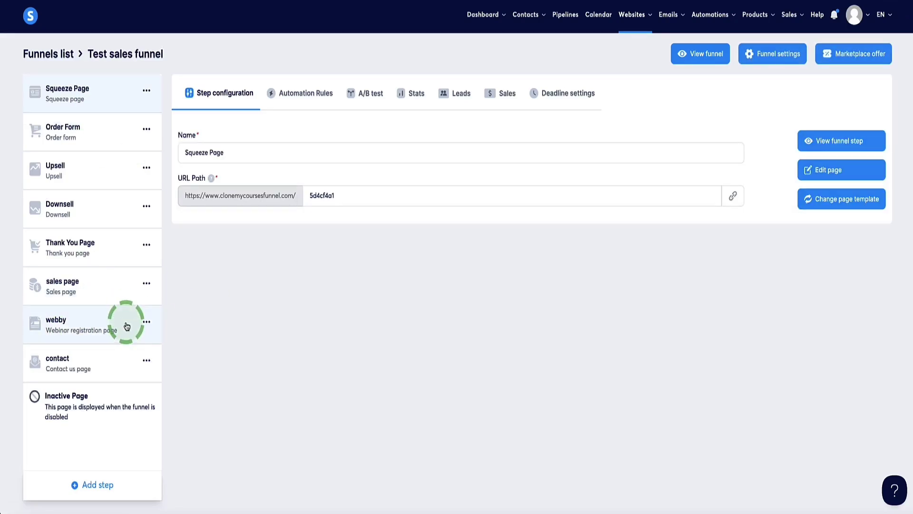
Create a funnel step named "Calendar page" with the type Squeeze page.
left_click(94, 490)
left_click(379, 245)
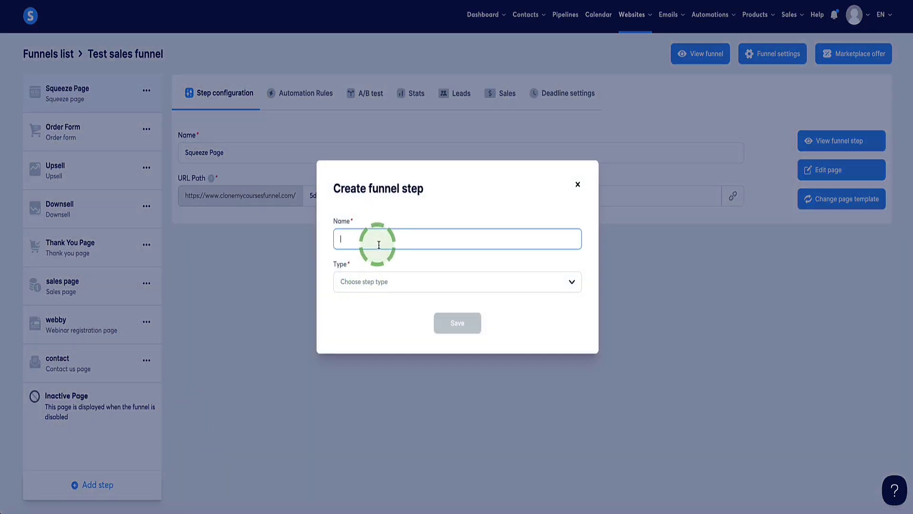
type("Calendar page")
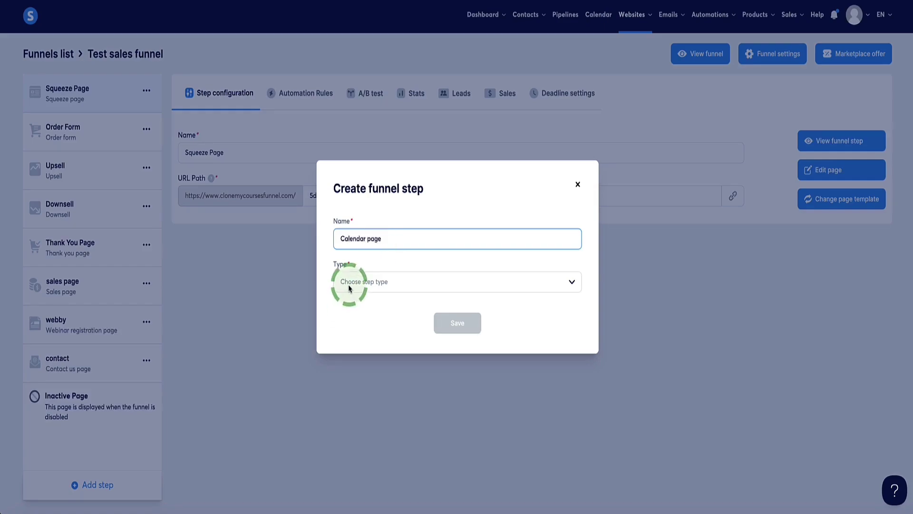
left_click(352, 281)
scroll(372, 333, "down", 5)
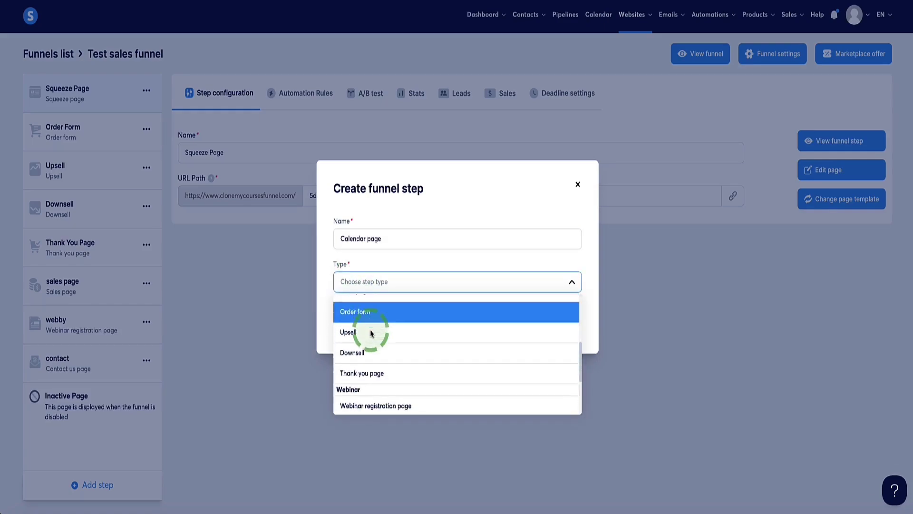
scroll(366, 331, "up", 5)
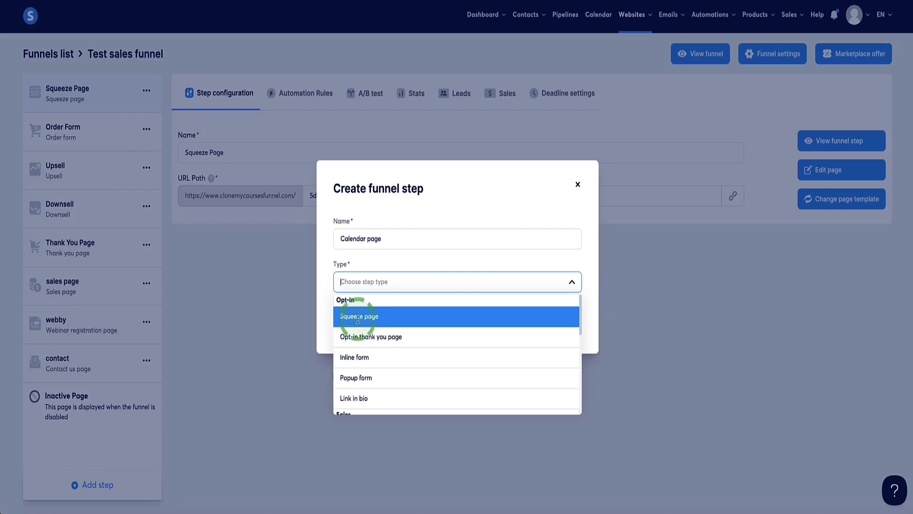
left_click(366, 317)
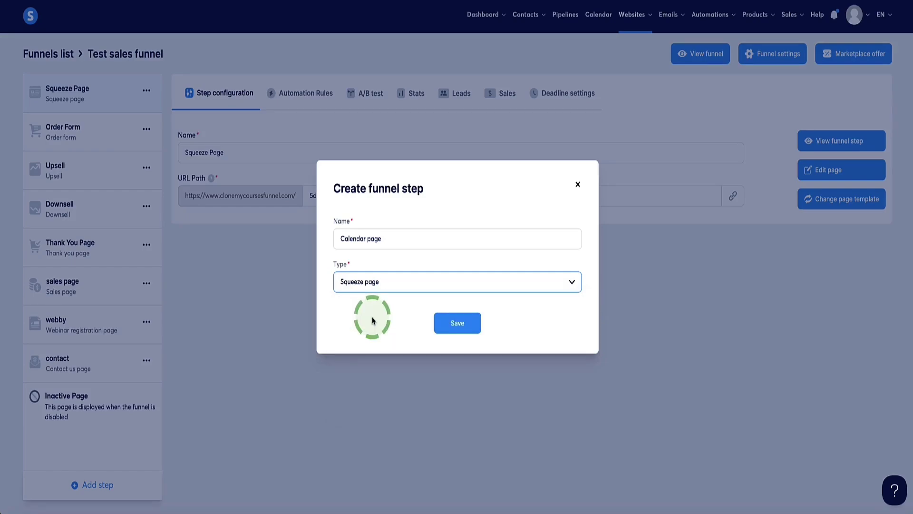
left_click(457, 323)
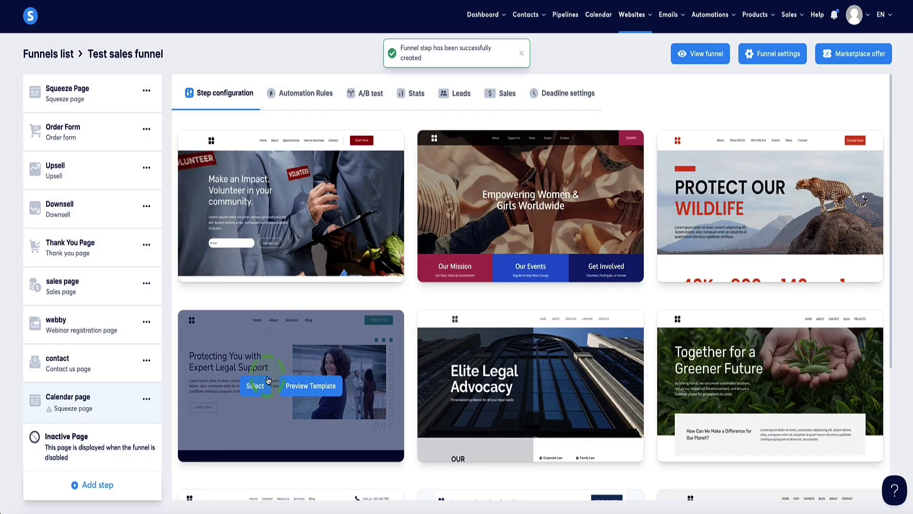
Move the Calendar page step up between Order Form and Upsell, and return it to the end below contact.
left_click(94, 416)
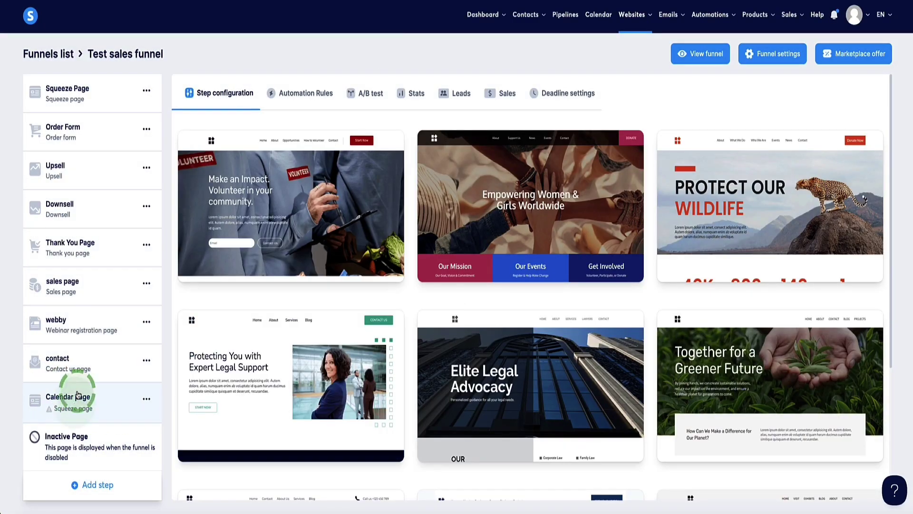
left_click_drag(78, 394, 95, 315)
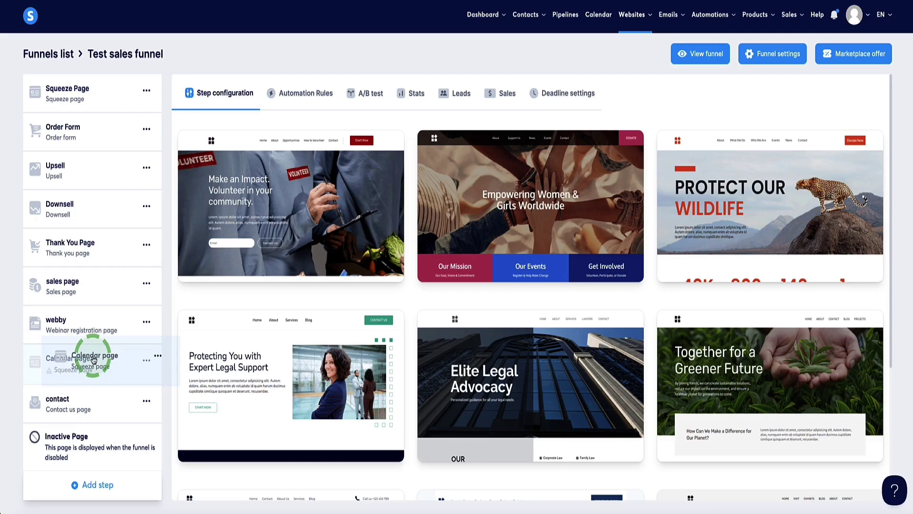
left_click_drag(93, 360, 68, 145)
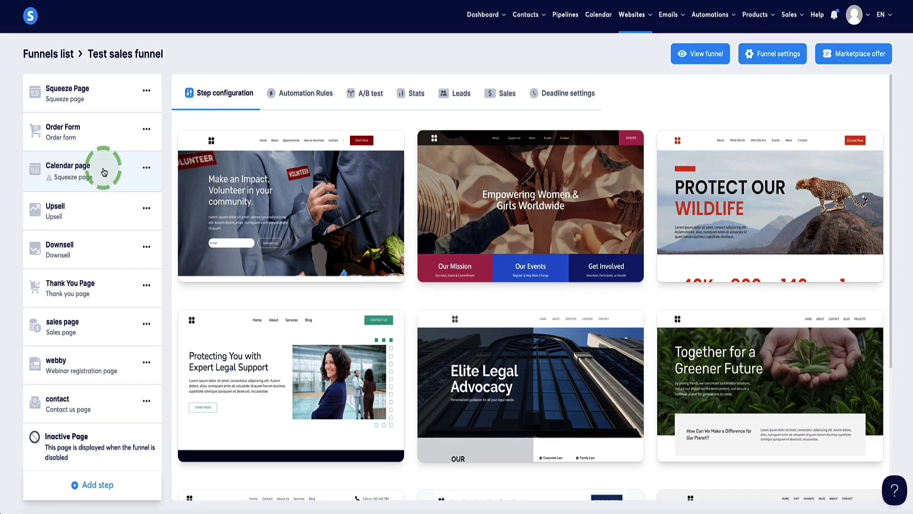
left_click_drag(104, 172, 123, 253)
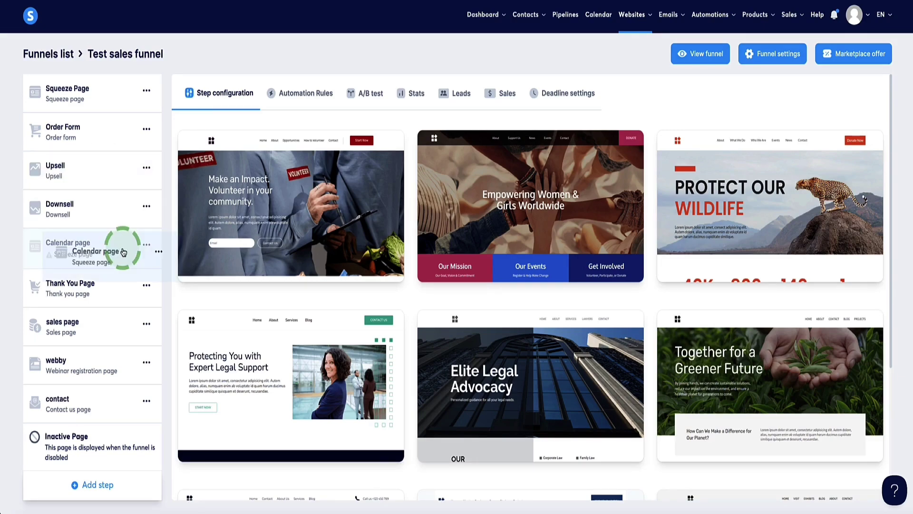
left_click_drag(123, 253, 76, 407)
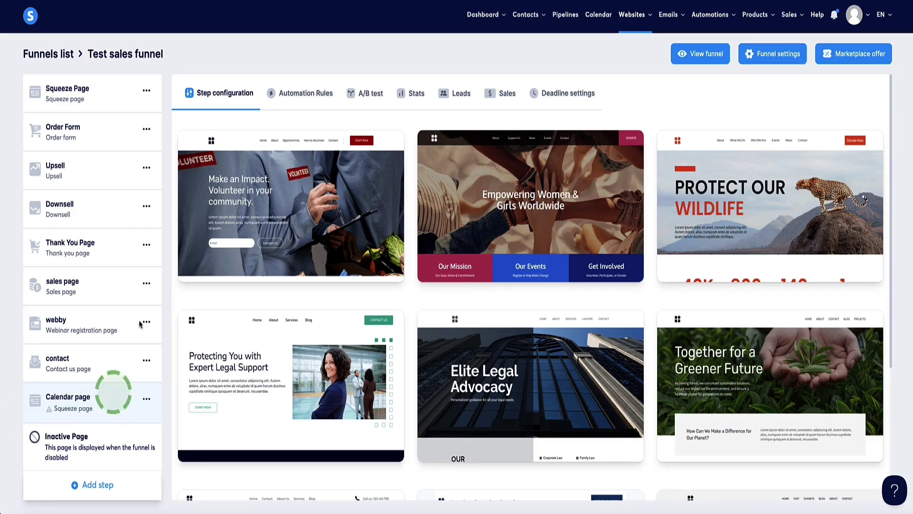
Apply the "Make an Impact. Volunteer in your community." template to the Calendar page step and open the page for editing.
mouse_move(331, 256)
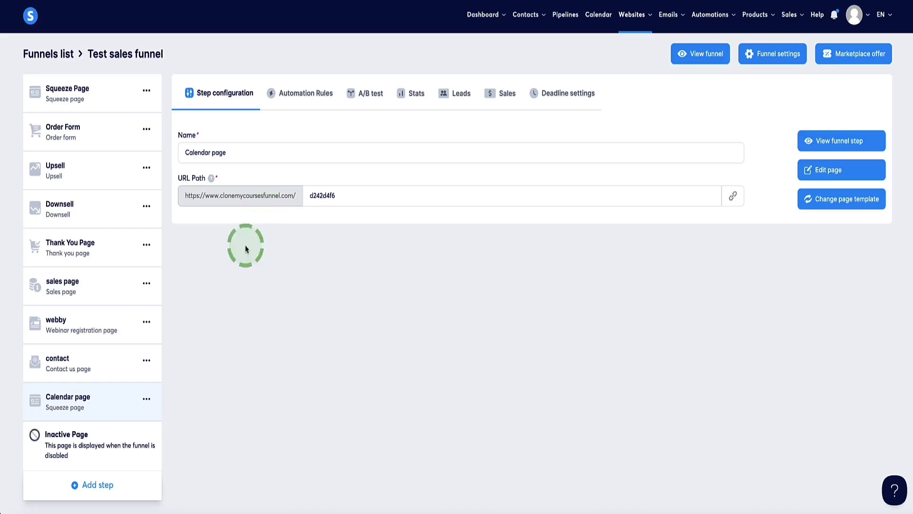
left_click(832, 172)
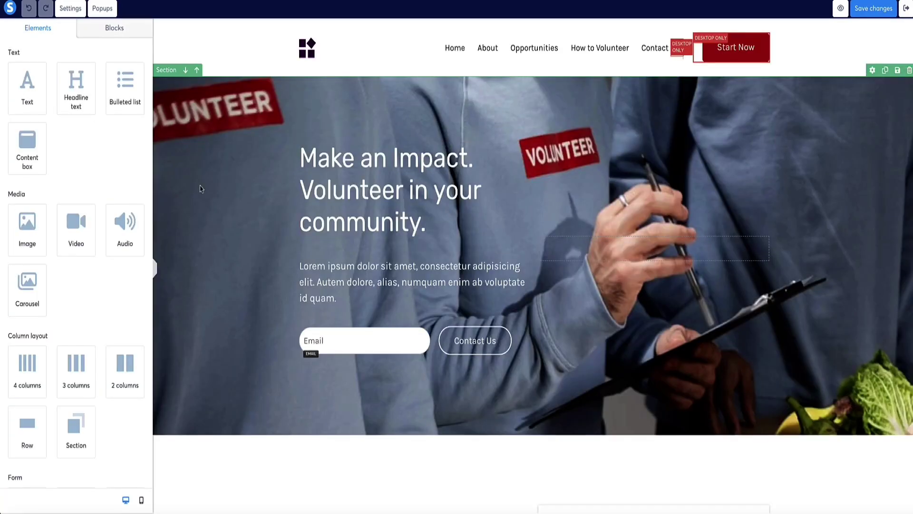
Insert an empty row above the "Why You Should Volunteer?" content, below the hero section.
scroll(267, 173, "down", 3)
scroll(266, 173, "up", 3)
scroll(267, 172, "down", 5)
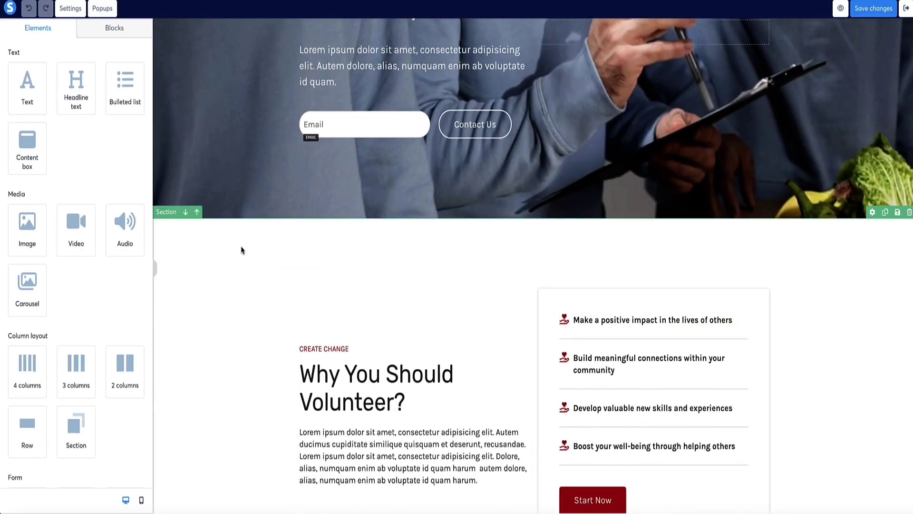
scroll(52, 172, "down", 5)
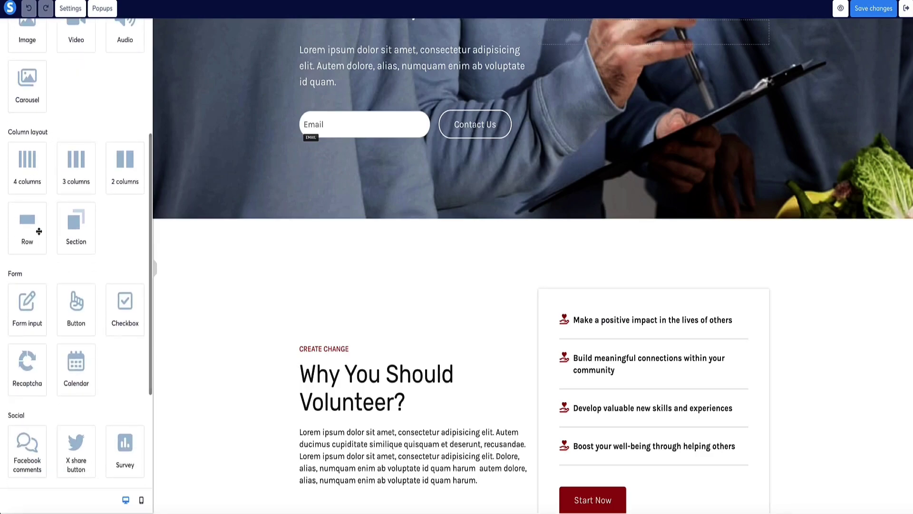
left_click_drag(30, 226, 519, 299)
Place a Calendar form element inside the new empty row.
scroll(395, 247, "down", 1)
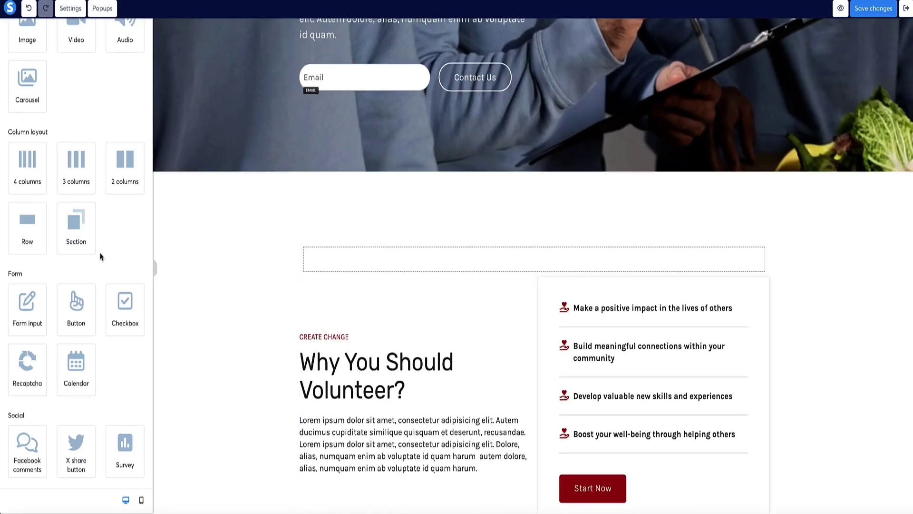
scroll(95, 256, "down", 1)
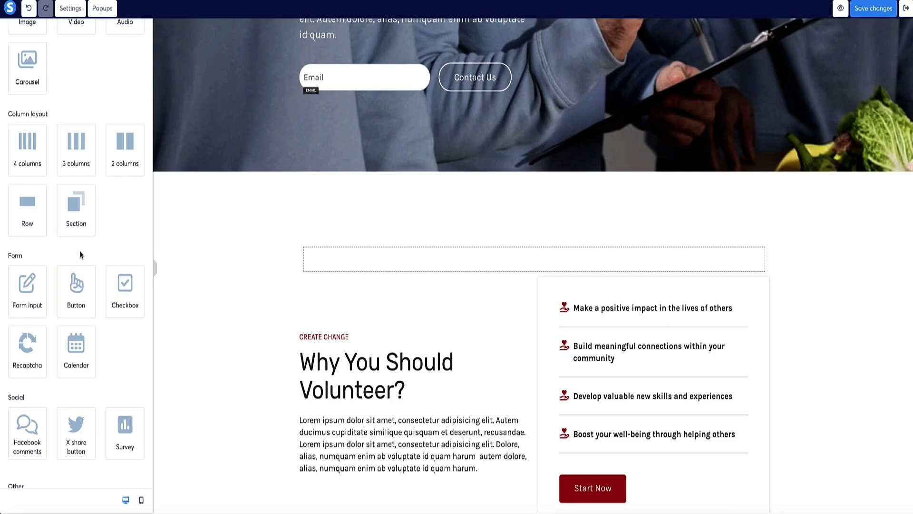
scroll(79, 281, "down", 2)
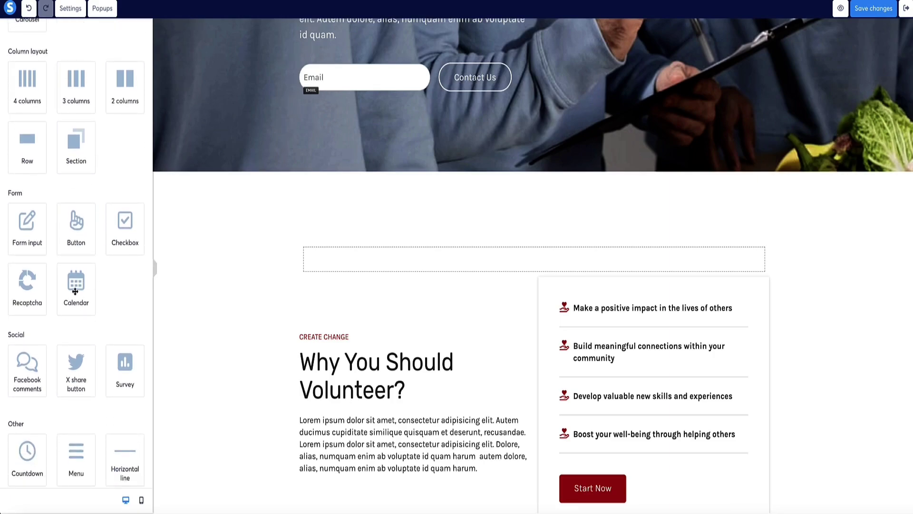
left_click_drag(74, 291, 424, 268)
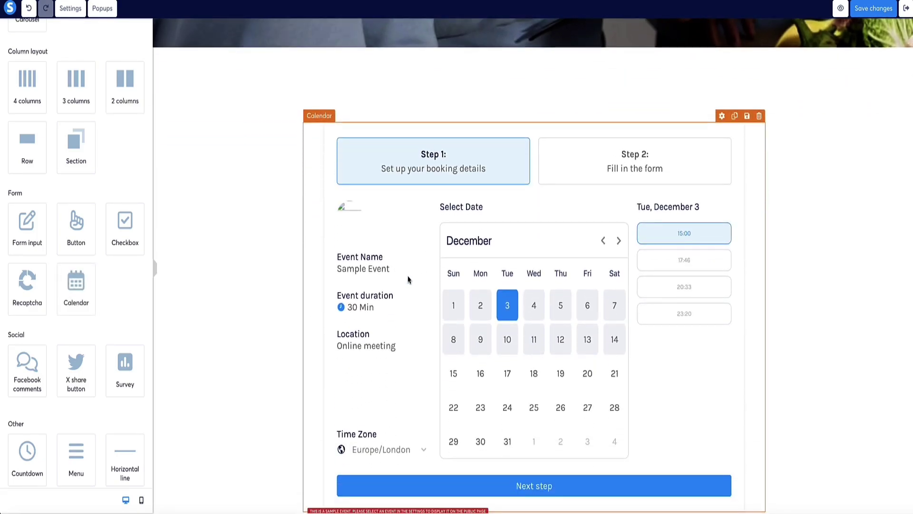
Open the calendar element's settings and compare its Step 1 booking view with its Step 2 form view.
left_click(437, 133)
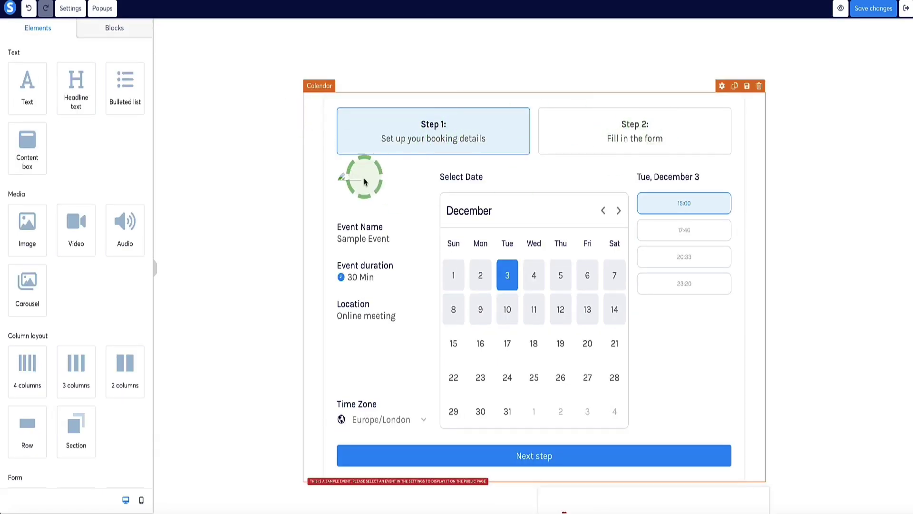
scroll(537, 290, "down", 1)
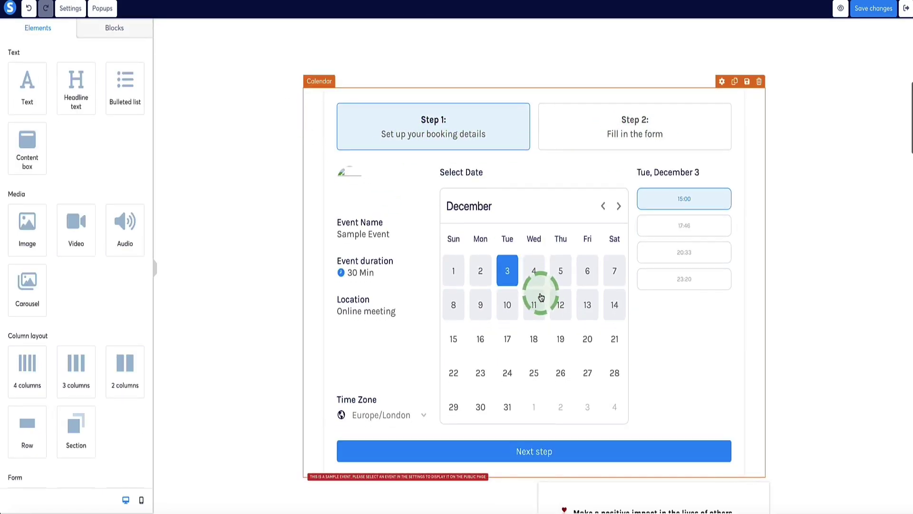
left_click(622, 119)
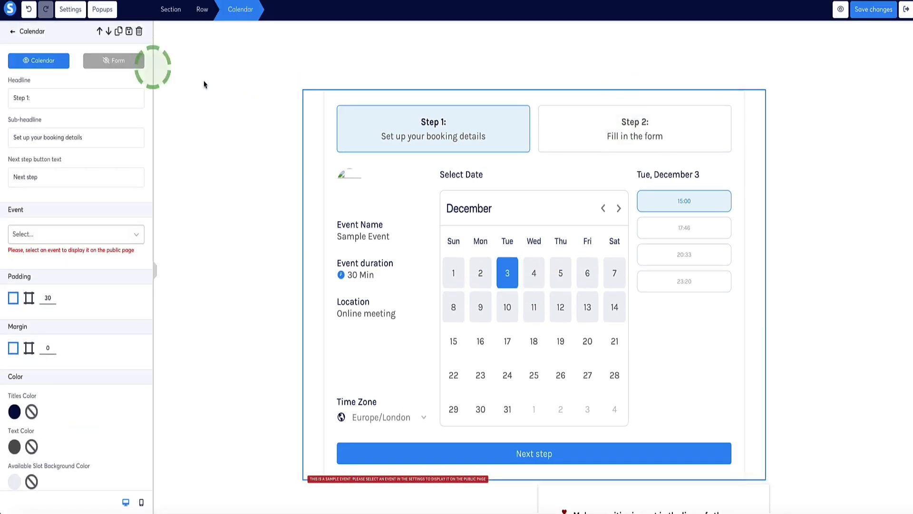
left_click(98, 66)
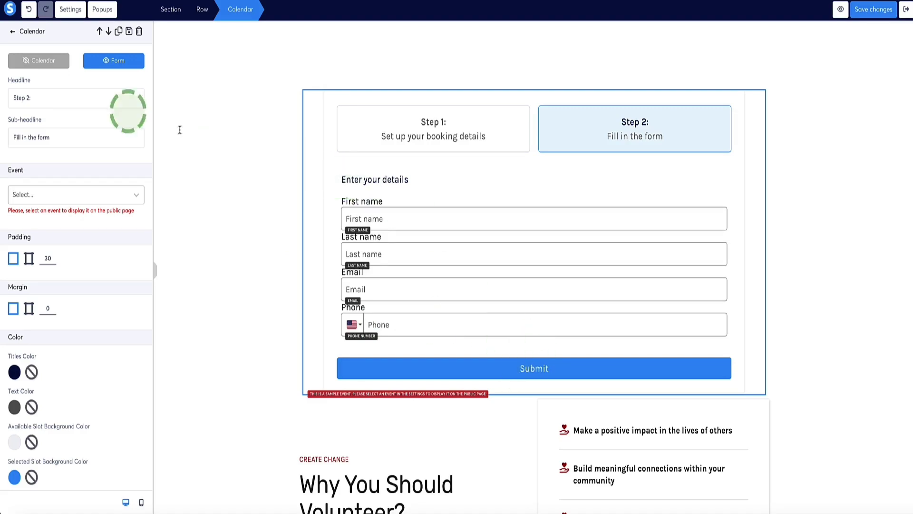
left_click(40, 61)
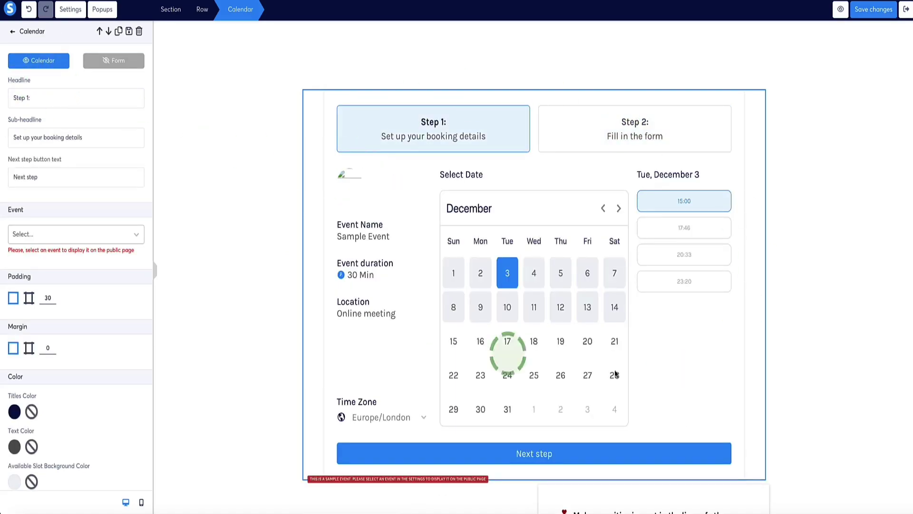
left_click(414, 181)
left_click(358, 176)
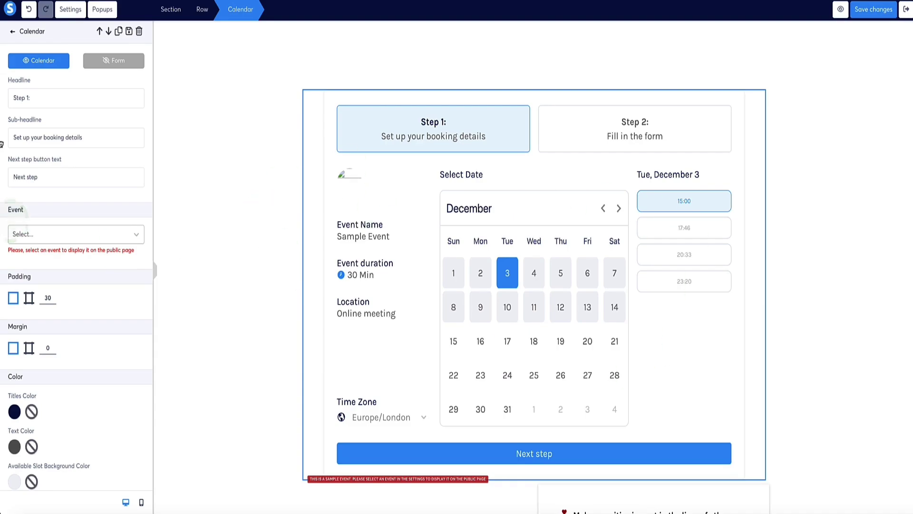
Inspect the name and email input fields of the calendar's Step 2 form and return to the Step 1 view.
scroll(75, 55, "down", 1)
scroll(93, 55, "up", 1)
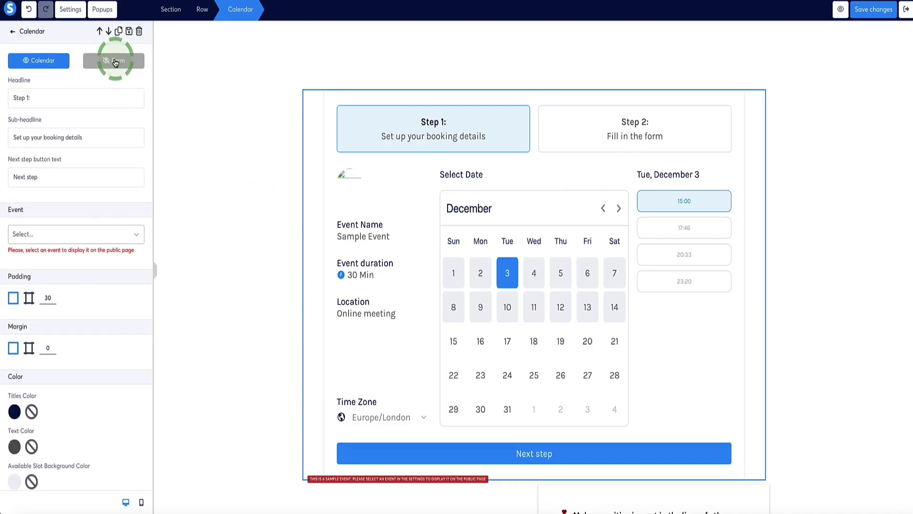
left_click(108, 61)
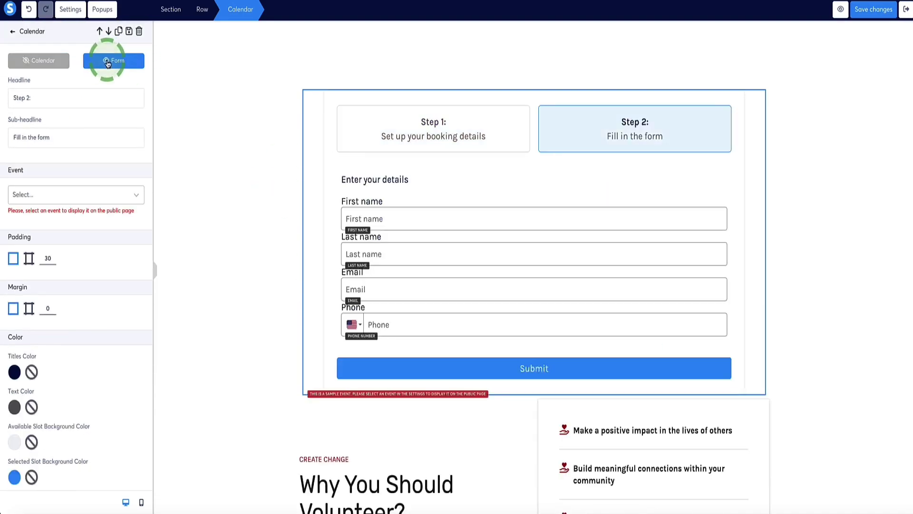
left_click(396, 250)
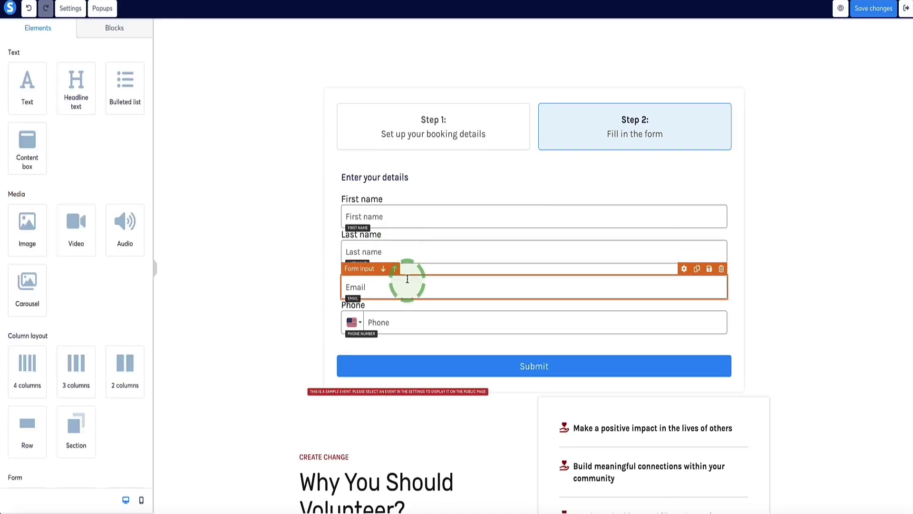
left_click(407, 276)
left_click(409, 209)
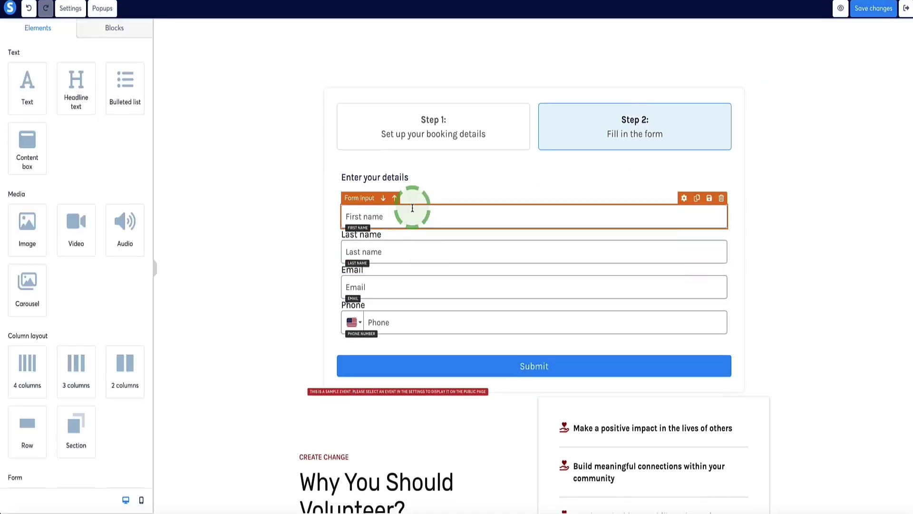
left_click(415, 139)
left_click(45, 61)
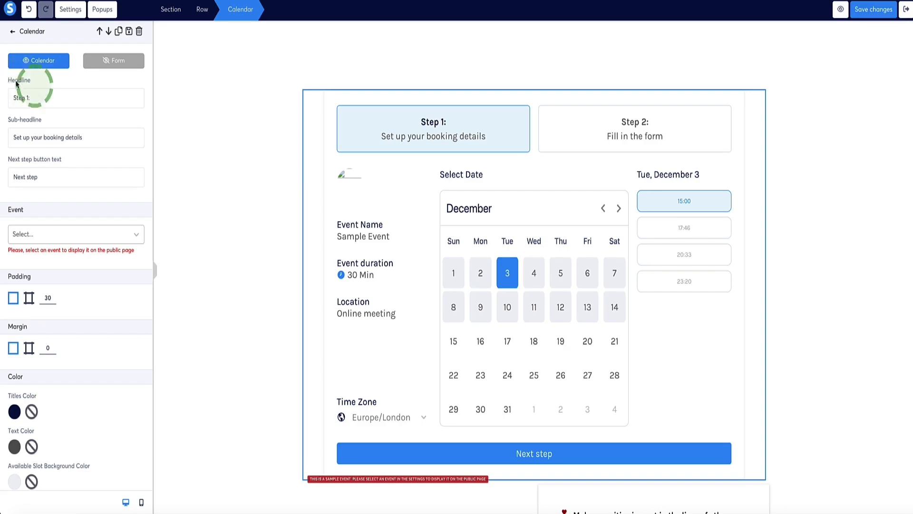
Change the calendar's Step 1 headline to "Step 1: rgrgergerg".
left_click(456, 124)
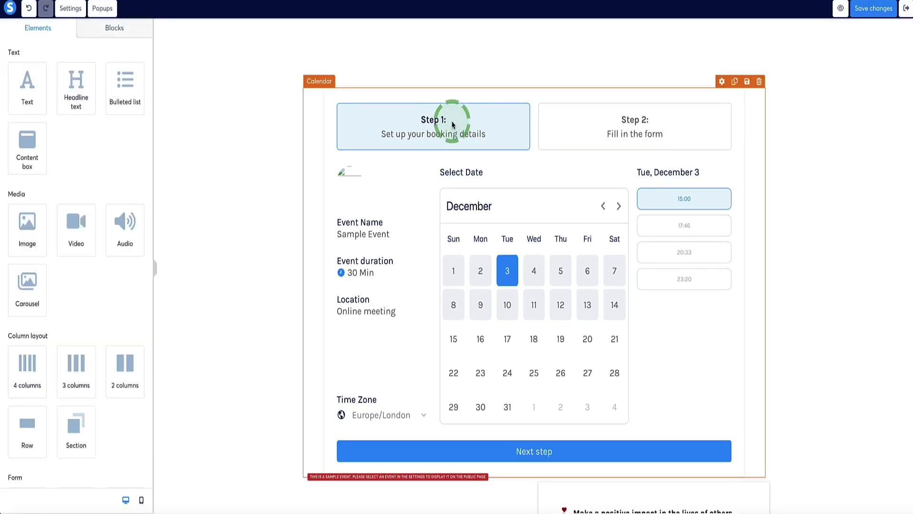
left_click(452, 125)
left_click(34, 126)
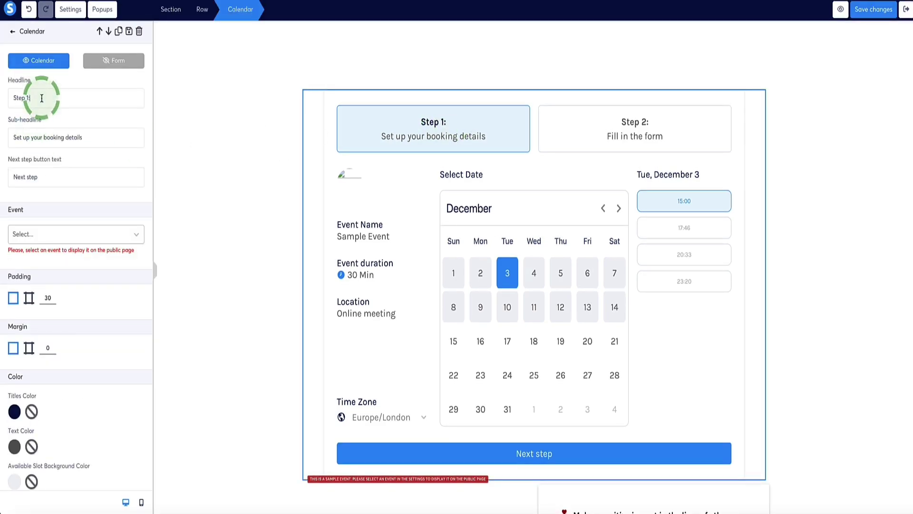
type("gergerg")
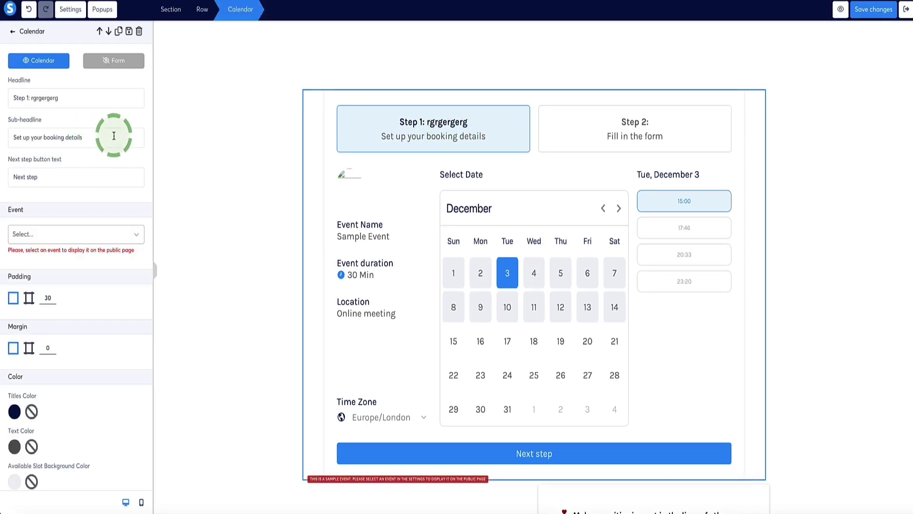
Review the calendar's sub-headline, next step button text and event selection settings.
left_click_drag(116, 137, 50, 141)
left_click(52, 183)
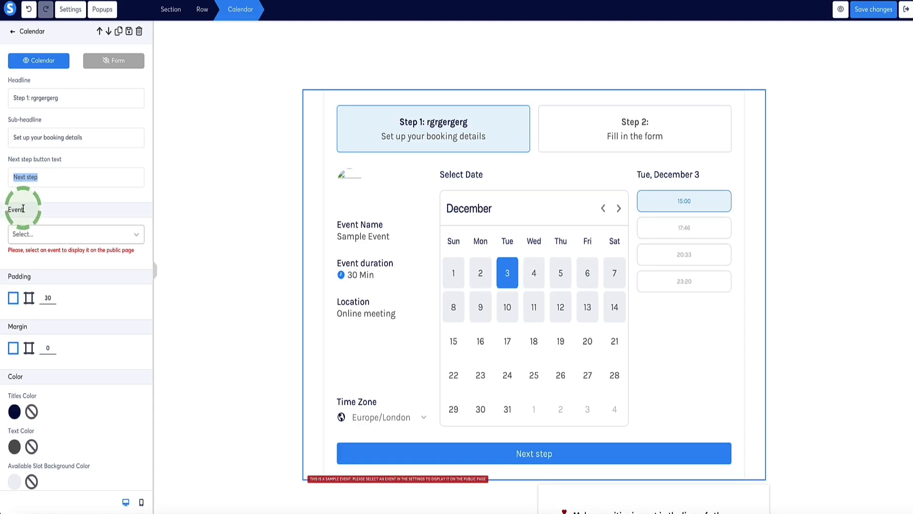
left_click(39, 219)
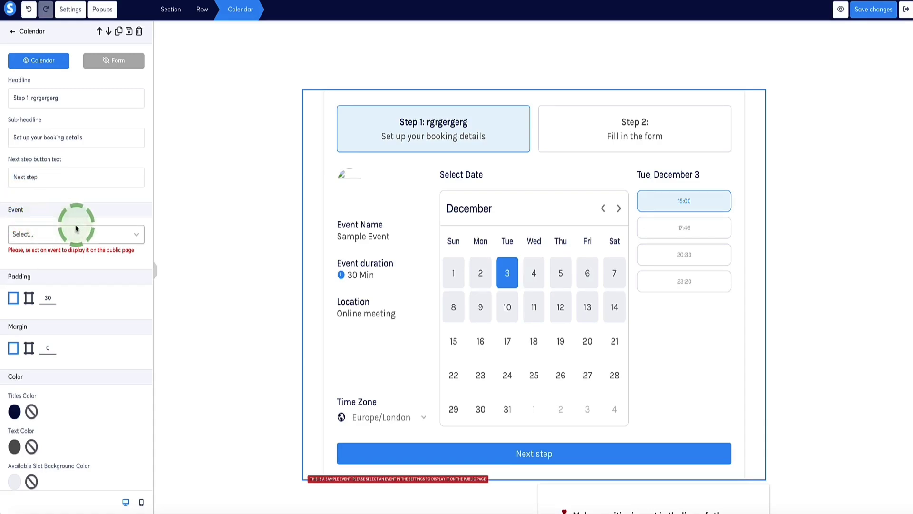
Assign the YouTube Calendar Test event to the calendar element.
left_click(137, 236)
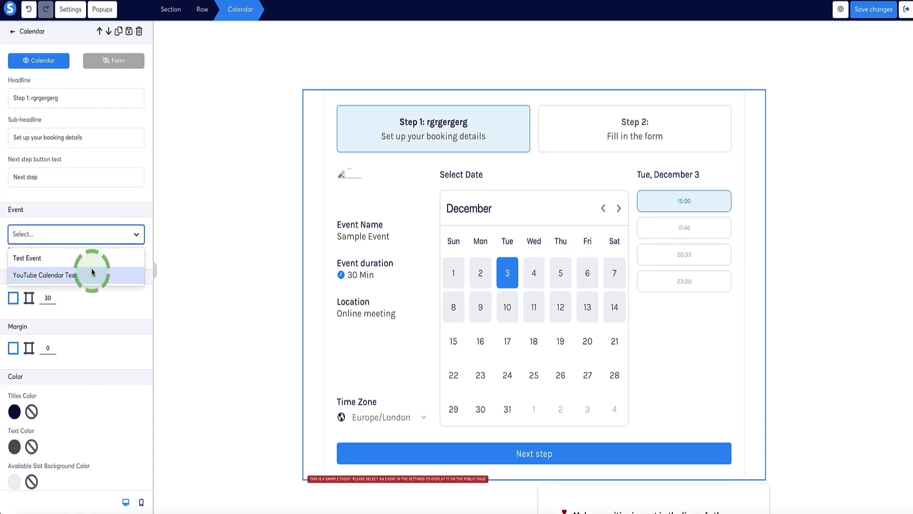
left_click(43, 276)
left_click(78, 281)
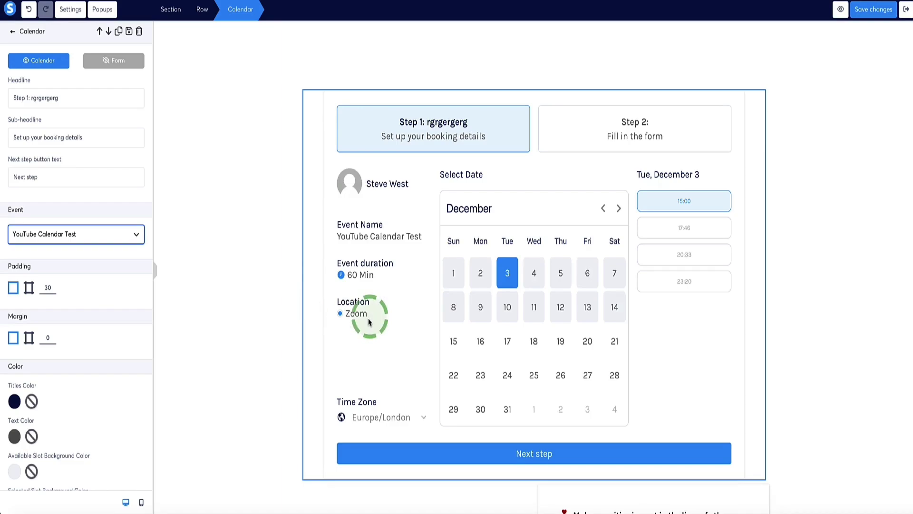
Set the calendar's selected slot background color to the saved red, hex FE6541.
scroll(77, 218, "down", 3)
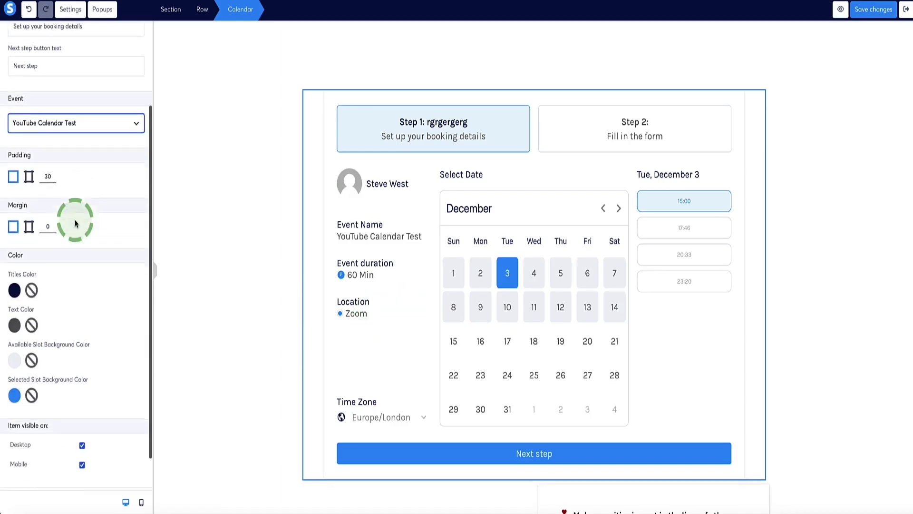
left_click(14, 356)
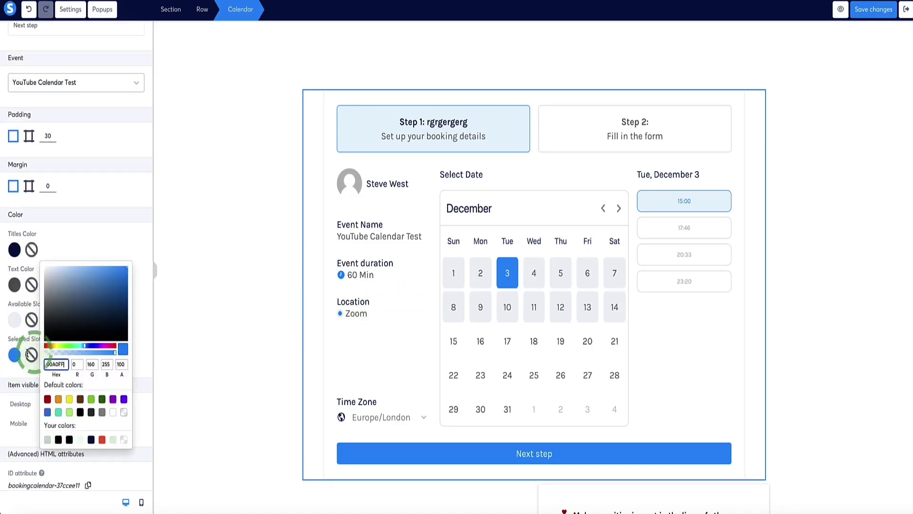
left_click(102, 439)
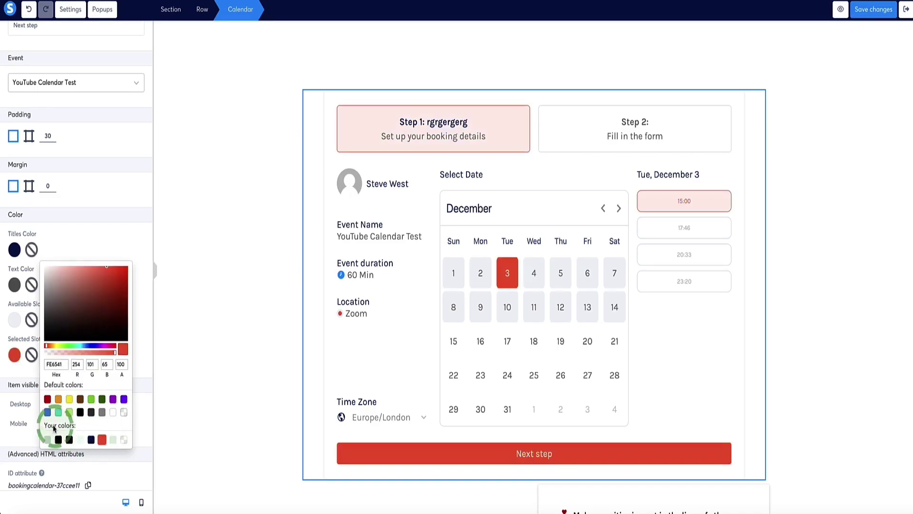
left_click(204, 339)
scroll(197, 269, "up", 1)
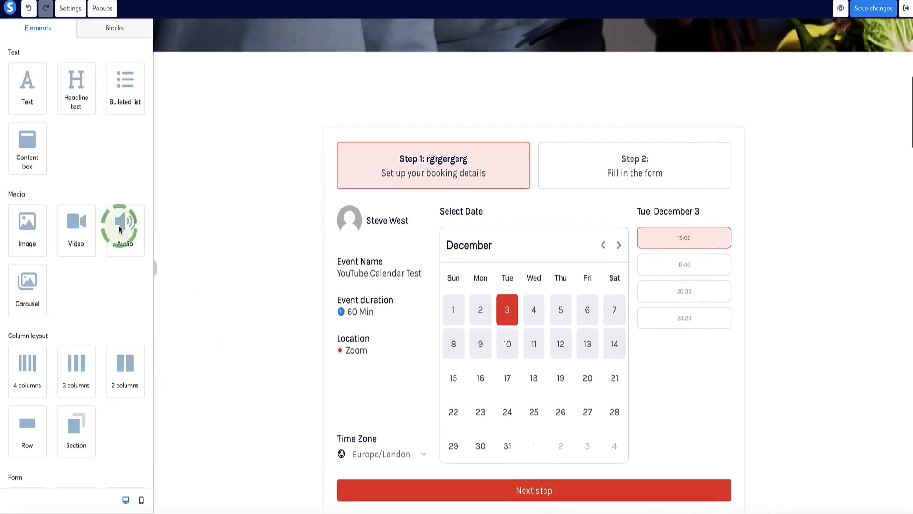
Switch the calendar element to its Step 2 form and delete the phone number input field.
left_click(418, 252)
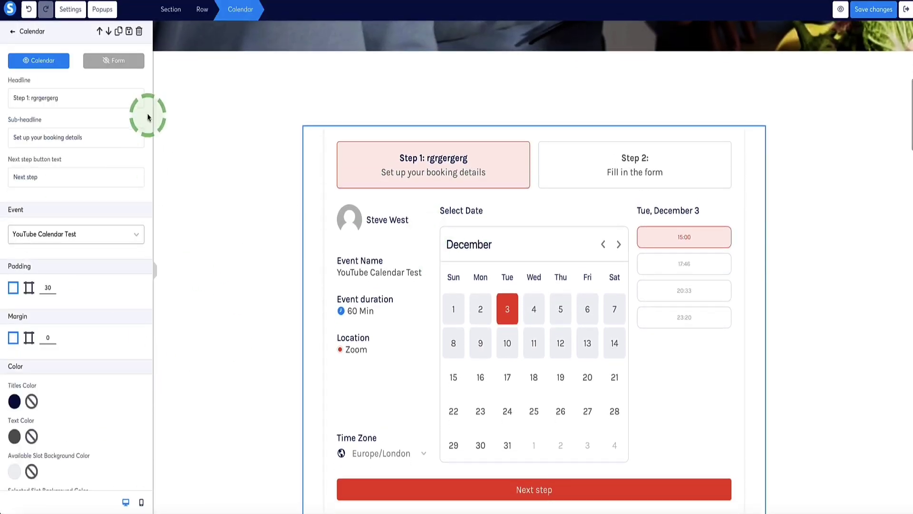
left_click(118, 62)
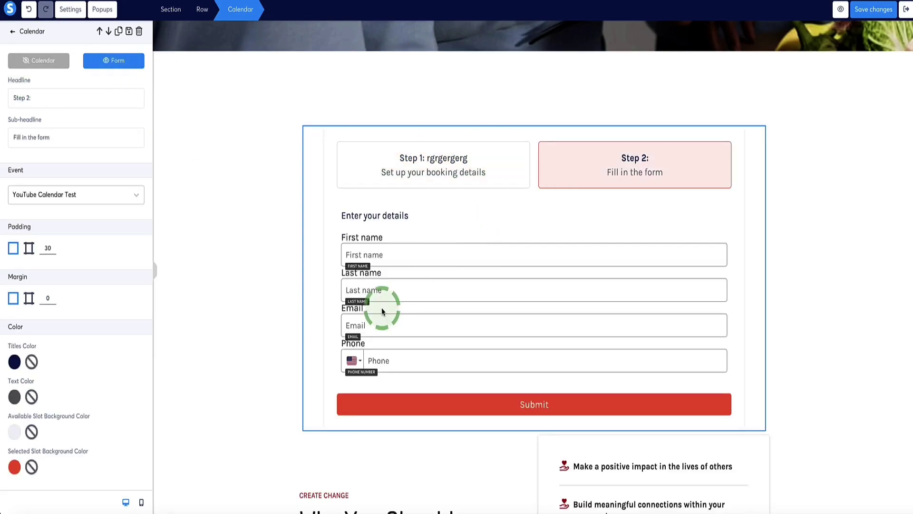
left_click(392, 360)
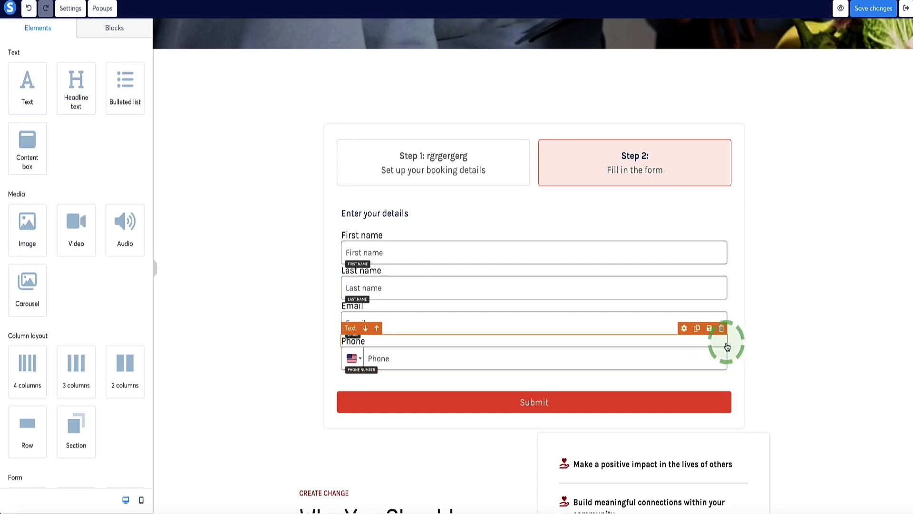
left_click(722, 328)
left_click(526, 30)
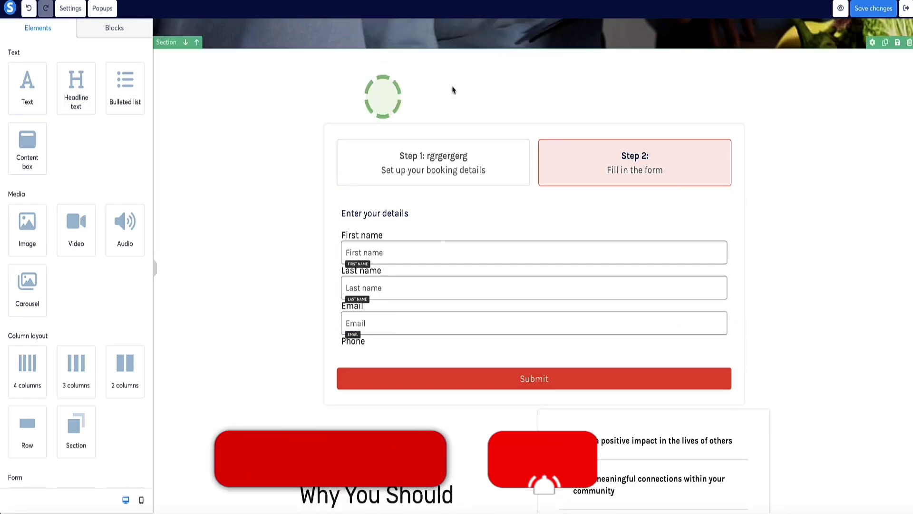
Undo the deletion of the phone number field in the Step 2 form.
left_click(30, 10)
left_click(628, 167)
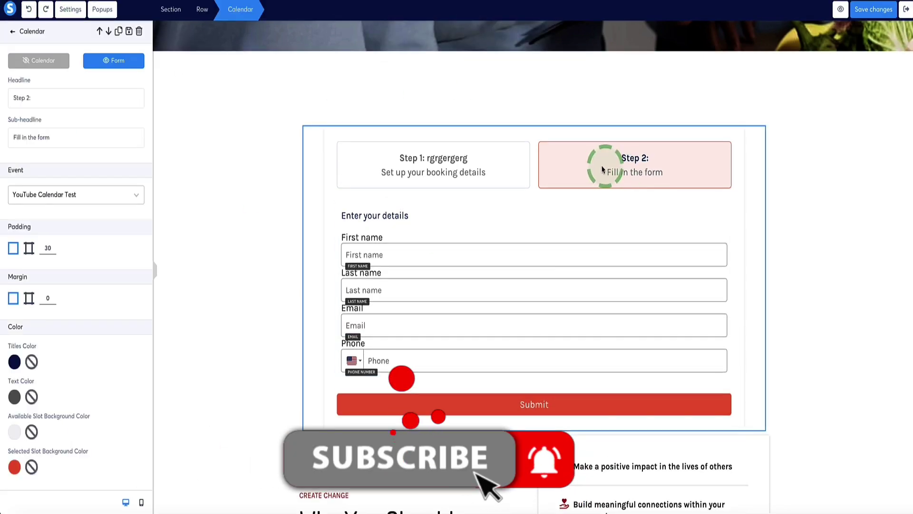
left_click(571, 277)
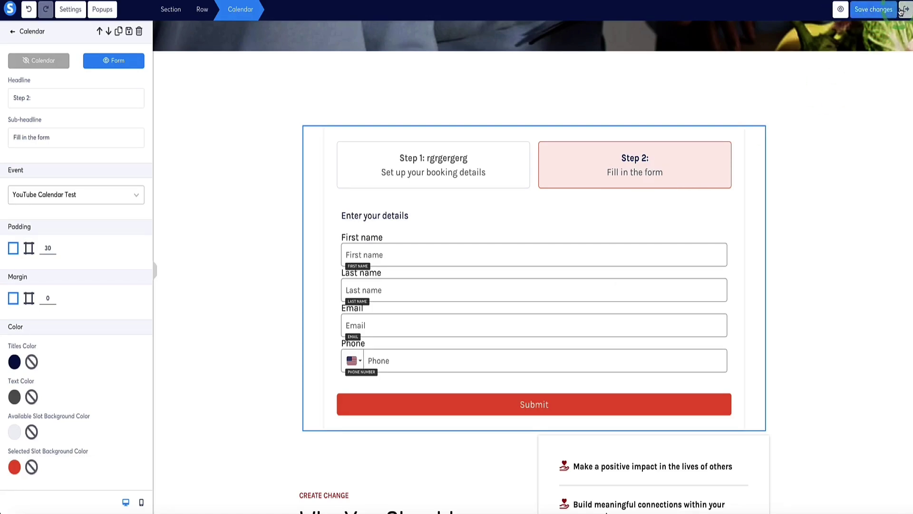
Preview the page, dismiss the yellow banner and examine the embedded booking calendar.
left_click(841, 9)
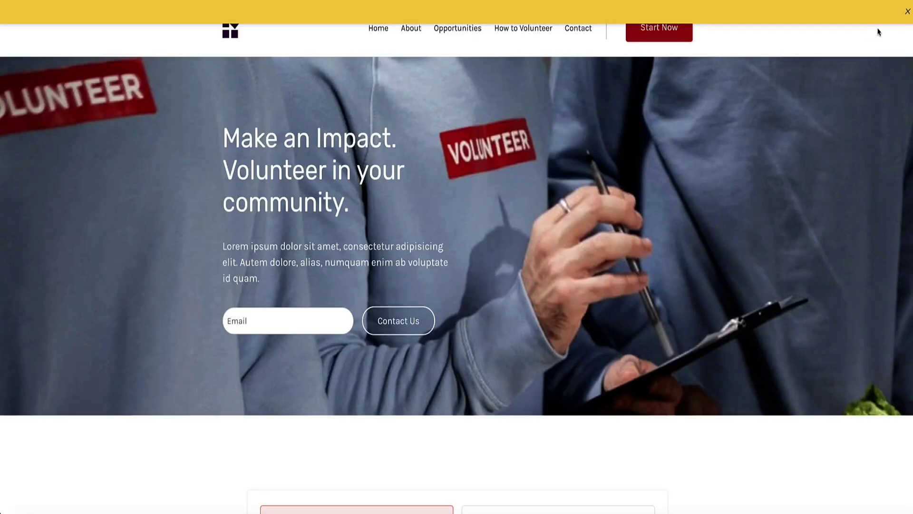
left_click(907, 14)
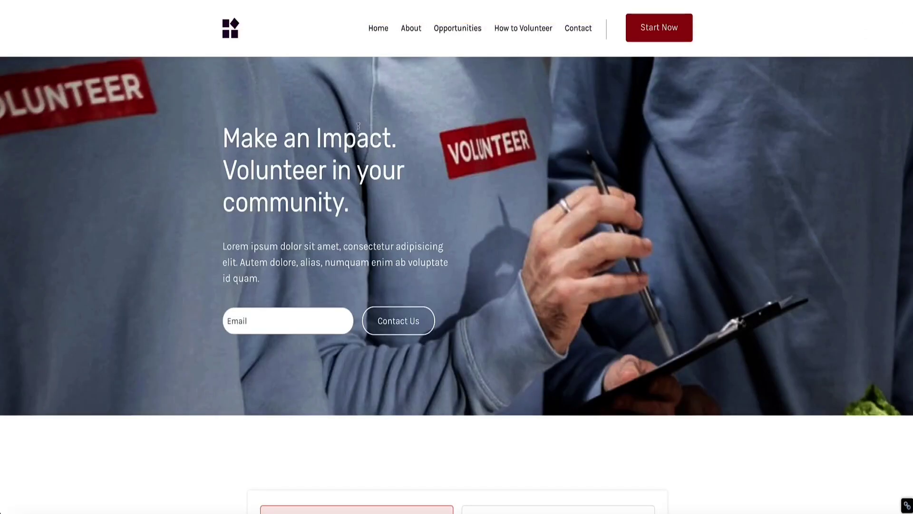
scroll(358, 126, "down", 8)
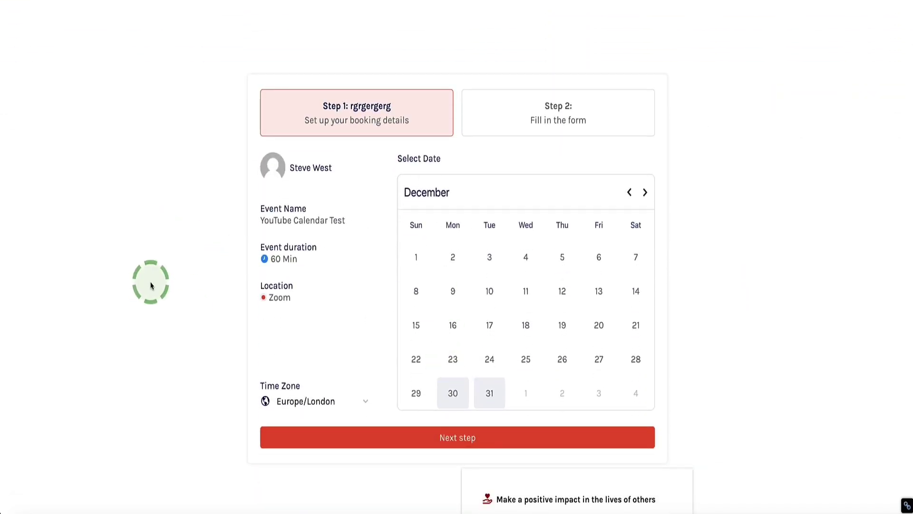
scroll(446, 304, "down", 1)
Test the booking calendar by choosing January 21 at 15:30 and continuing to the Step 2 details form.
left_click(645, 171)
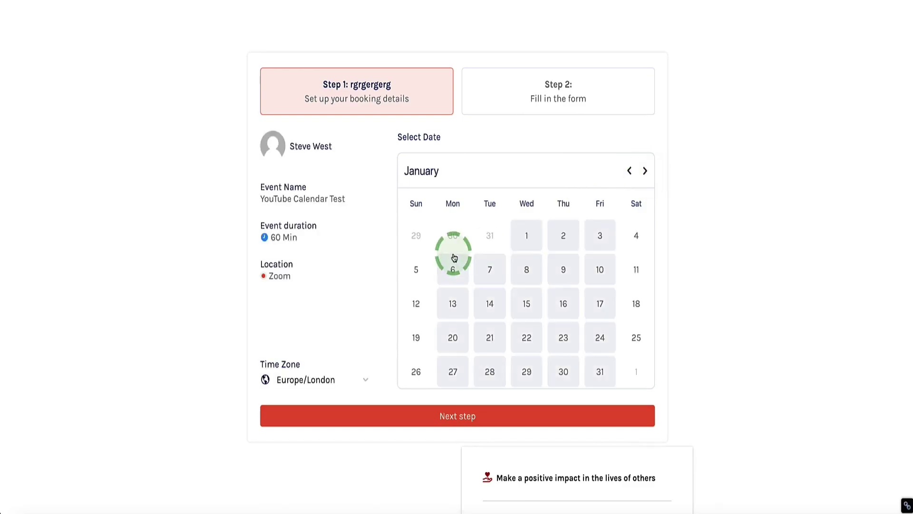
left_click(493, 340)
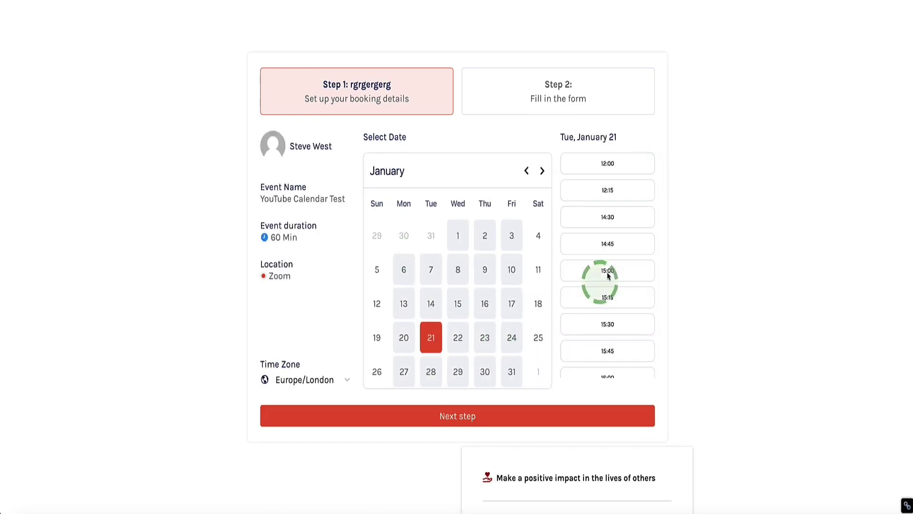
scroll(601, 219, "down", 5)
left_click(599, 213)
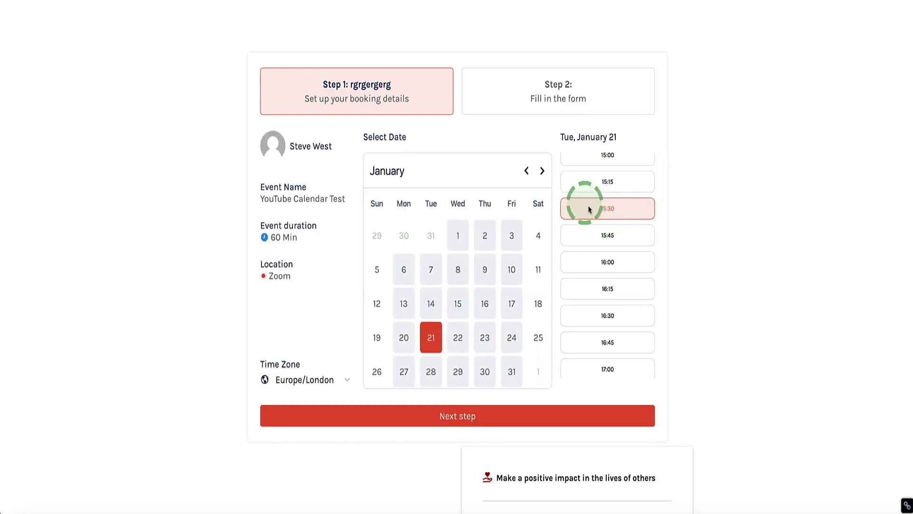
left_click(451, 415)
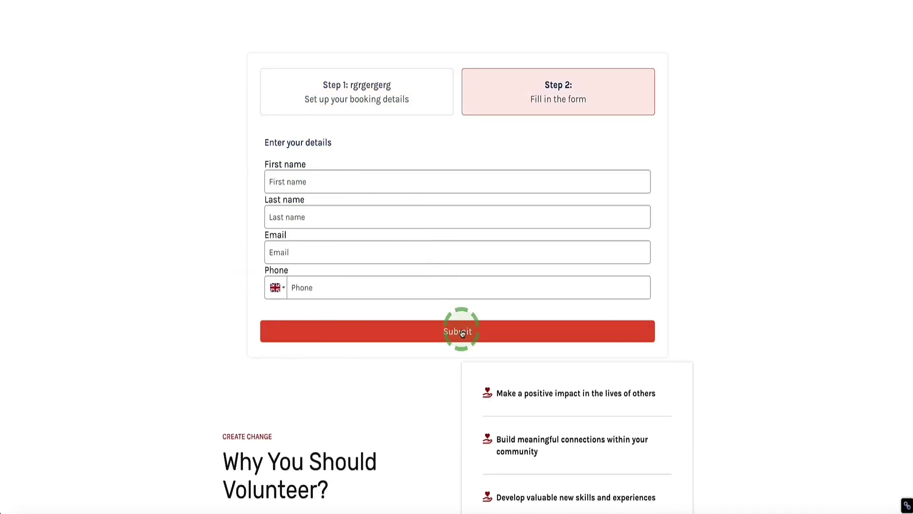
scroll(462, 332, "up", 5)
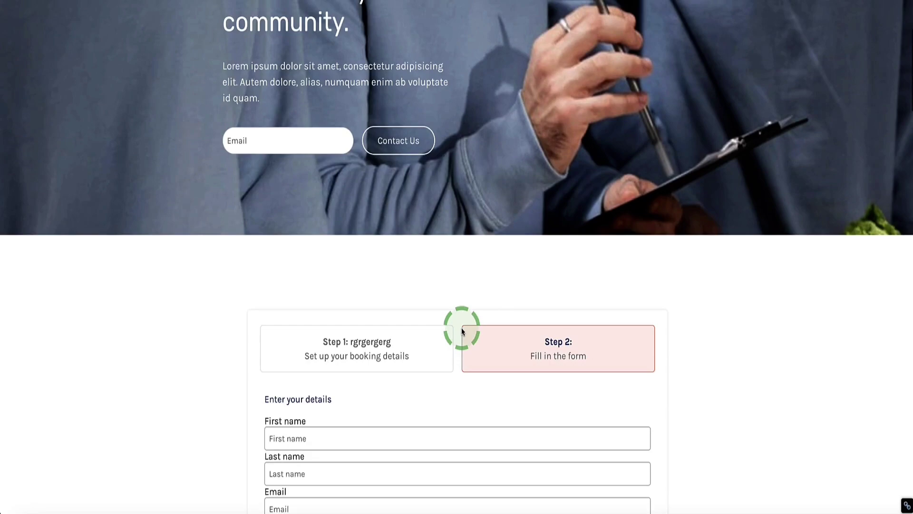
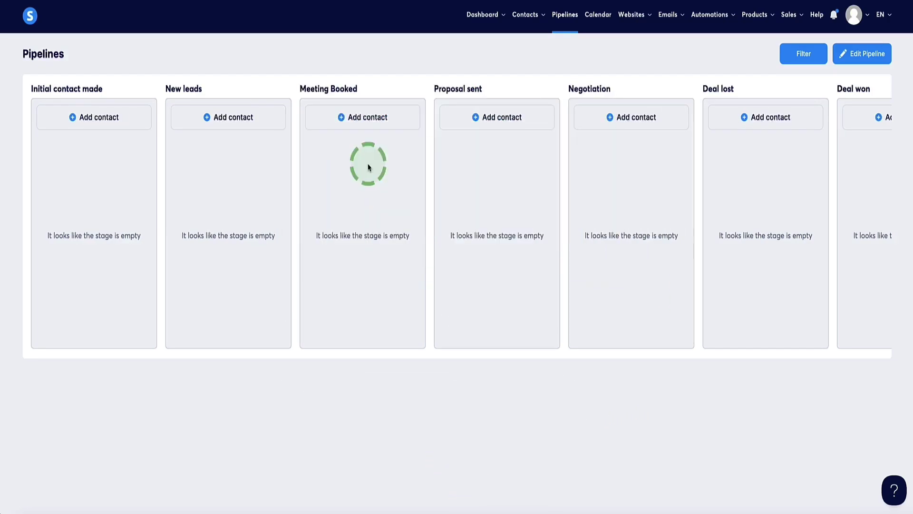
Open the Test sales funnel from the sales funnels list and select its Calendar page step.
mouse_move(640, 33)
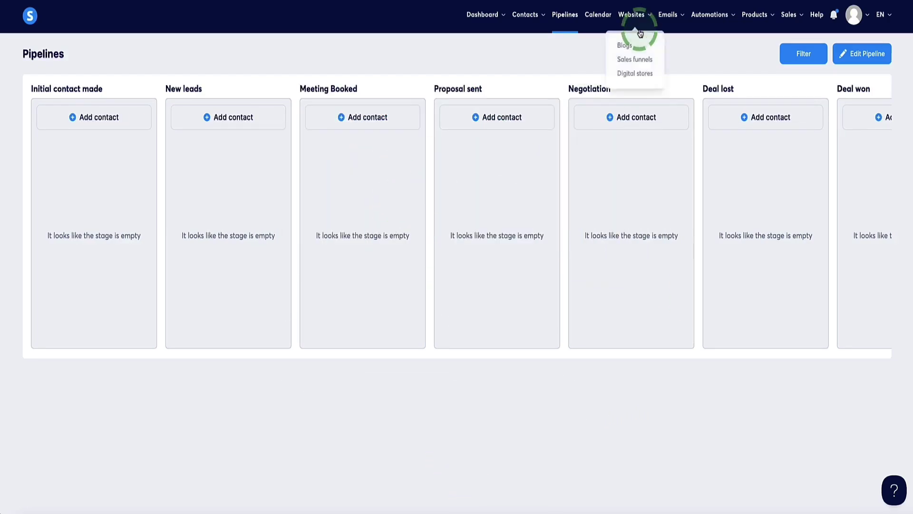
left_click(634, 59)
scroll(275, 254, "down", 6)
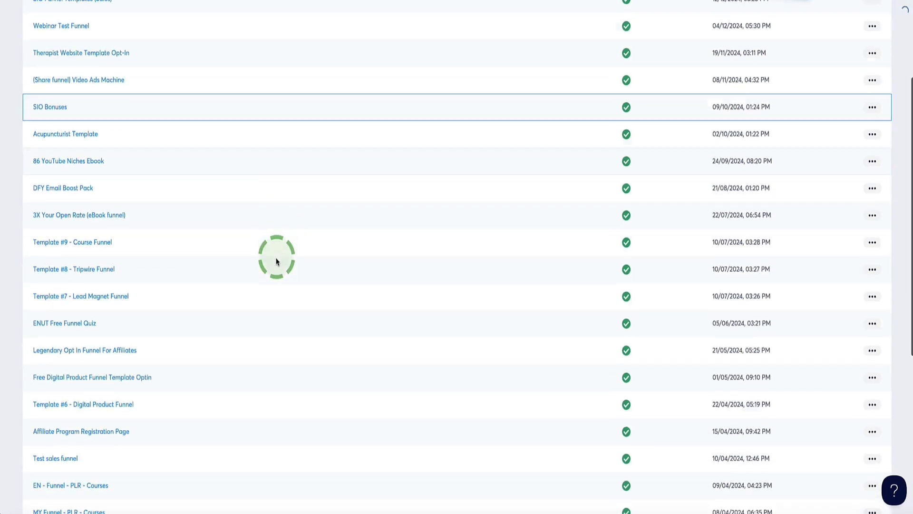
left_click(50, 302)
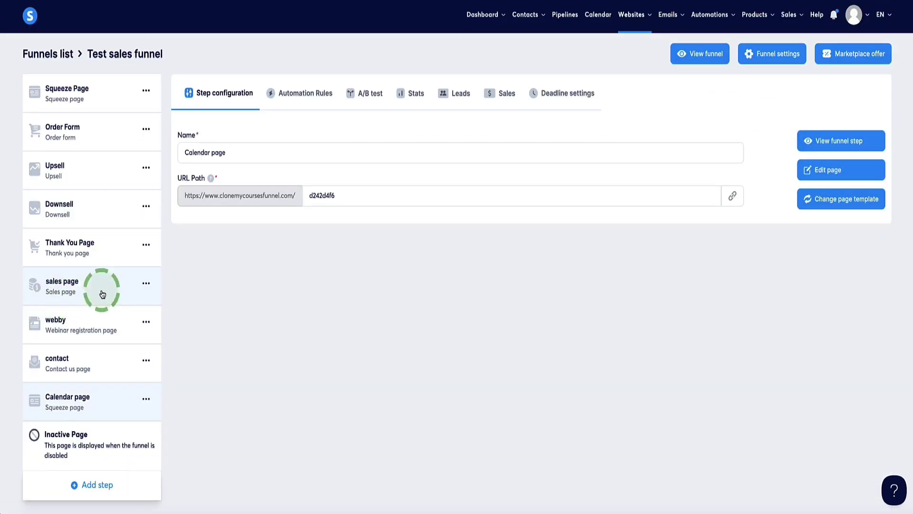
left_click(135, 415)
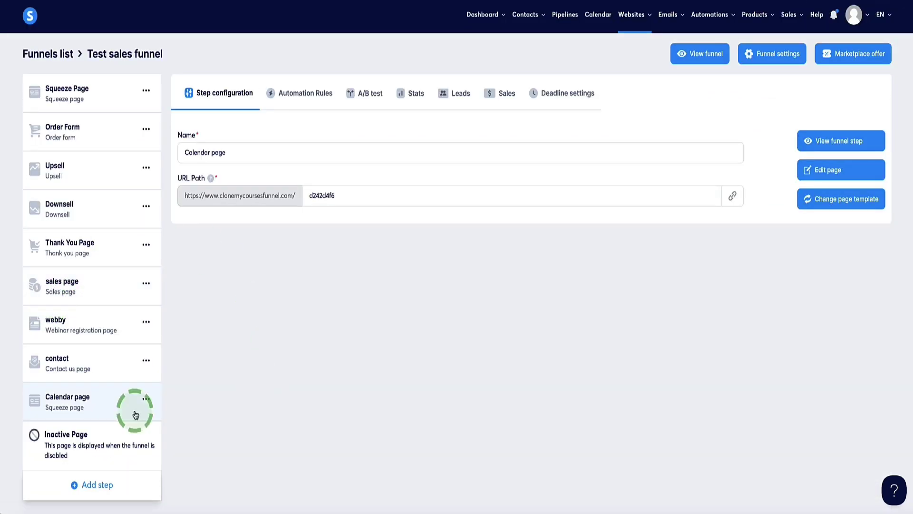
left_click_drag(136, 414, 63, 411)
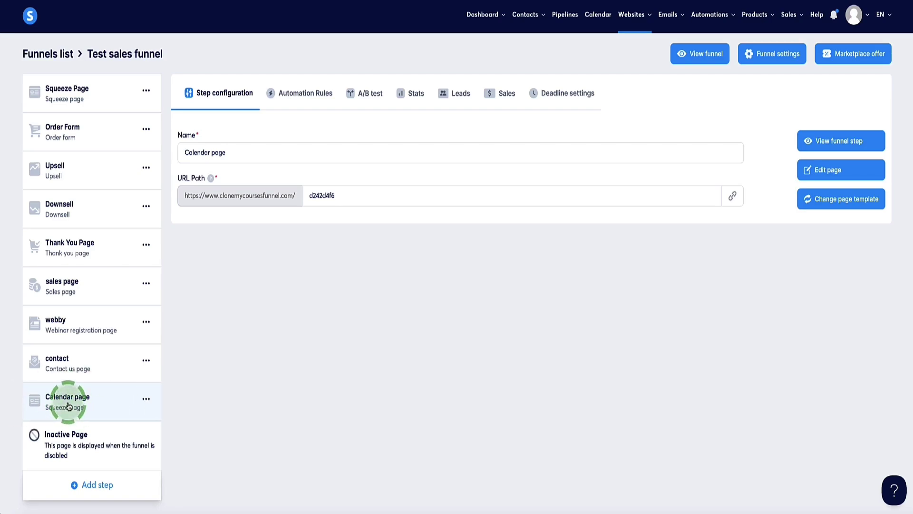
Check which triggers a new automation rule on the Calendar page offers, and close the rule without saving.
left_click(295, 95)
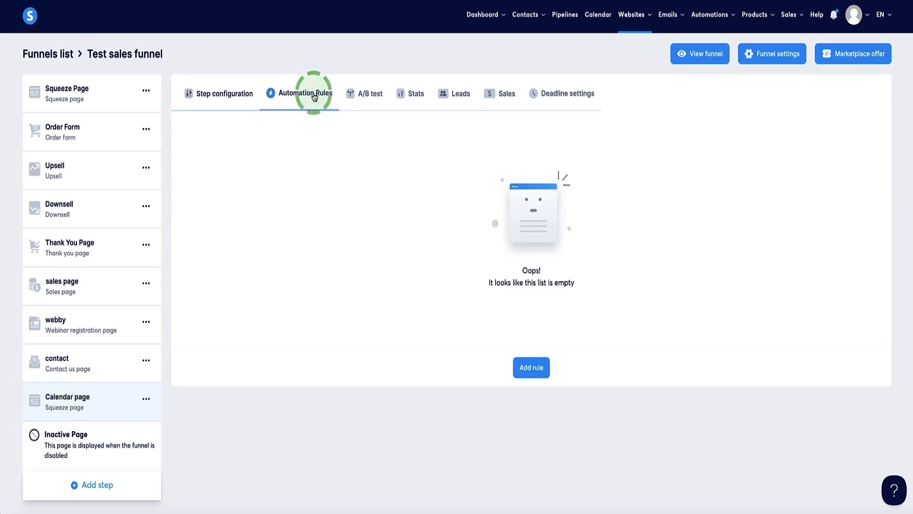
left_click(531, 371)
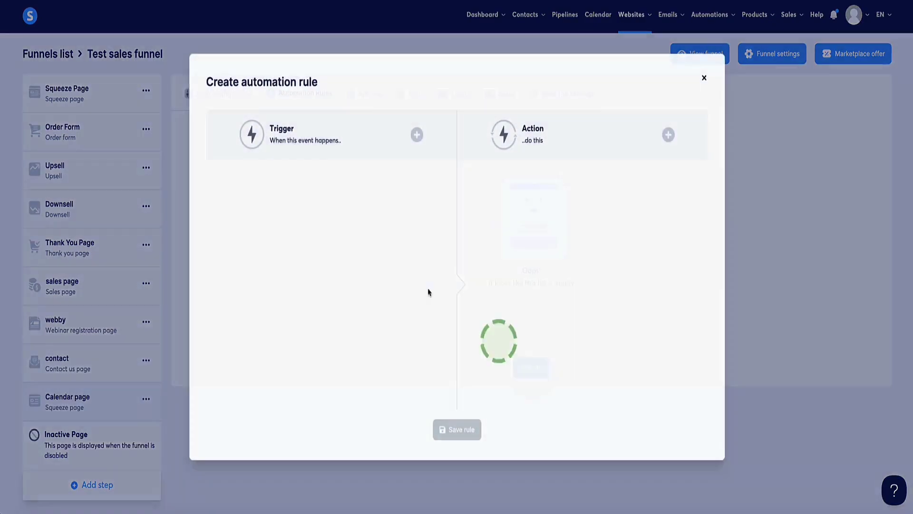
left_click(409, 141)
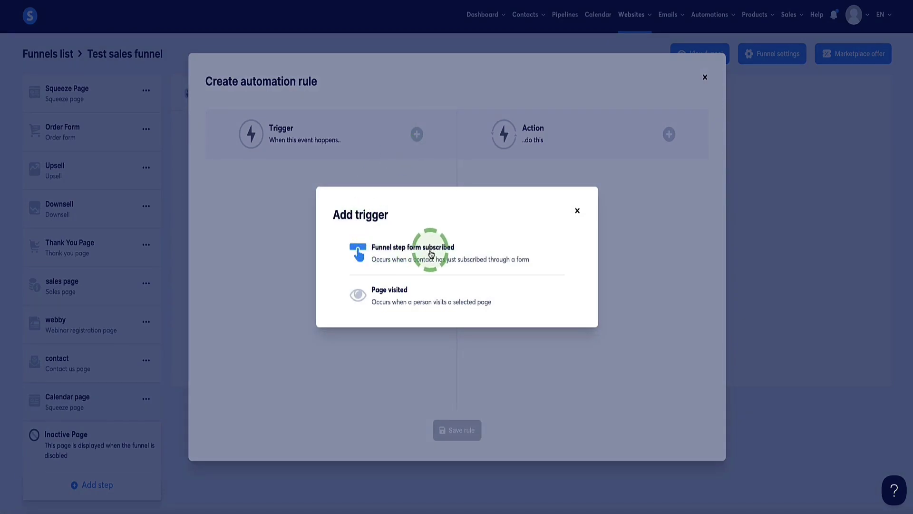
left_click(577, 212)
left_click(701, 78)
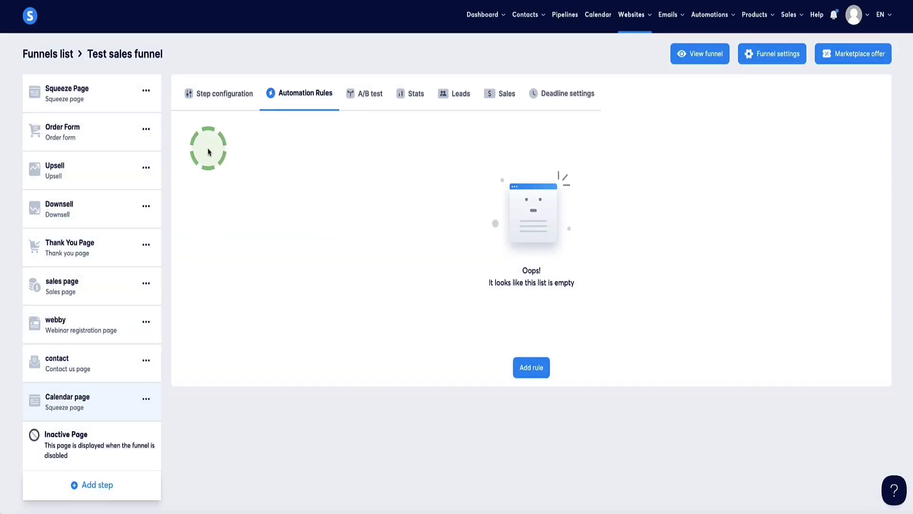
Open the Calendar page in the editor, review the calendar's Step 2 form fields and exit to the funnel.
left_click(219, 93)
left_click(816, 169)
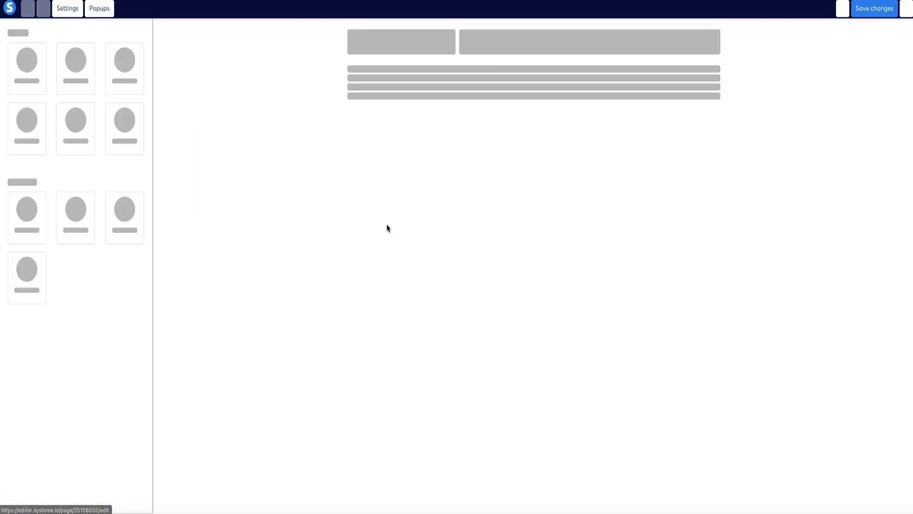
left_click(447, 170)
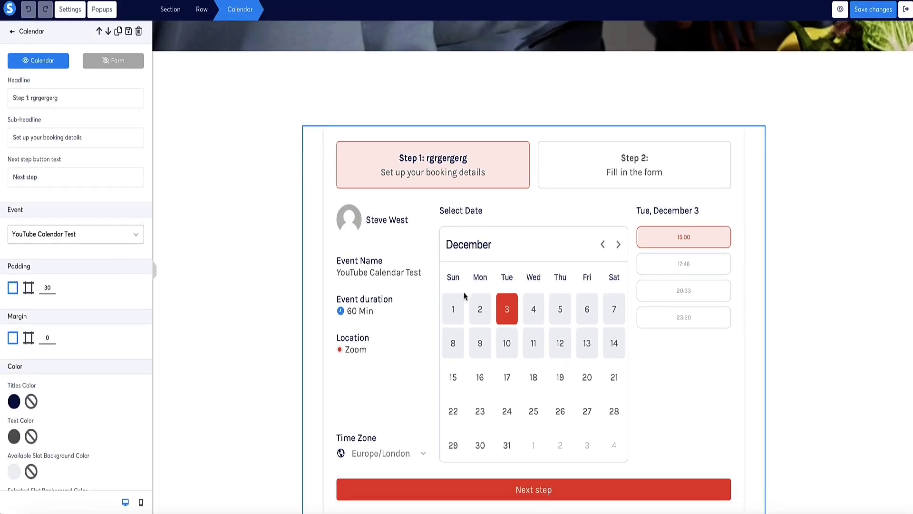
left_click(97, 68)
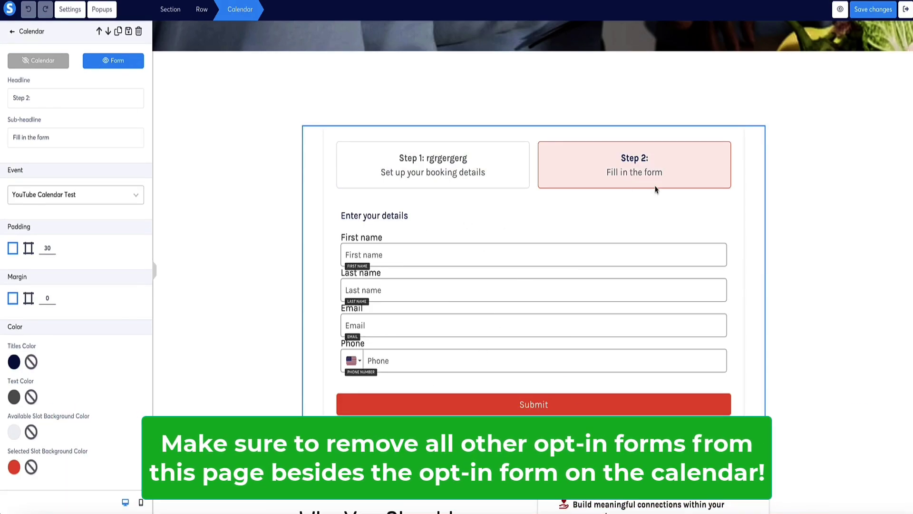
left_click(906, 9)
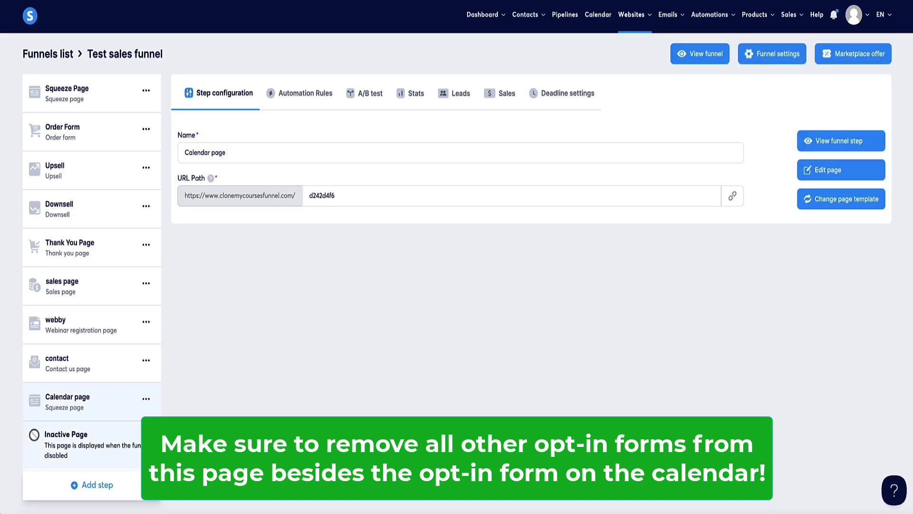
Start a new automation rule for the Calendar page with the "Funnel step form subscribed" trigger.
left_click(305, 93)
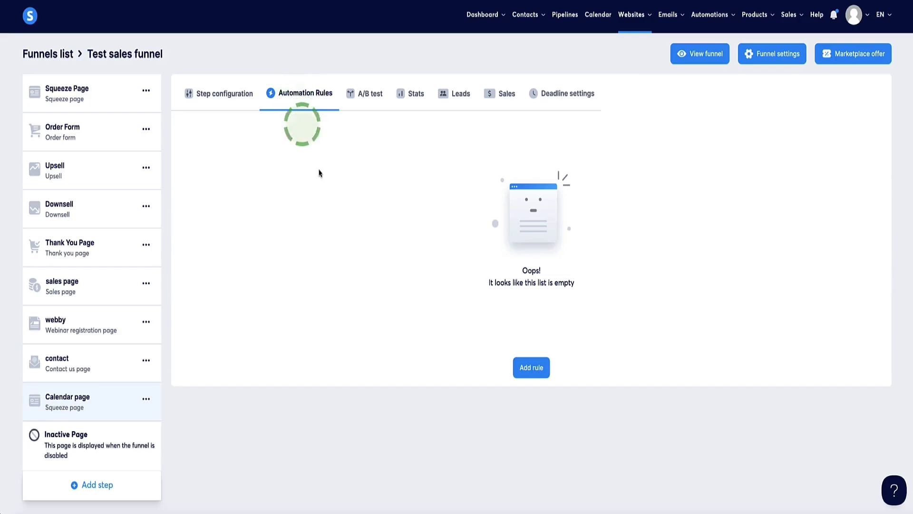
left_click(532, 368)
left_click(415, 135)
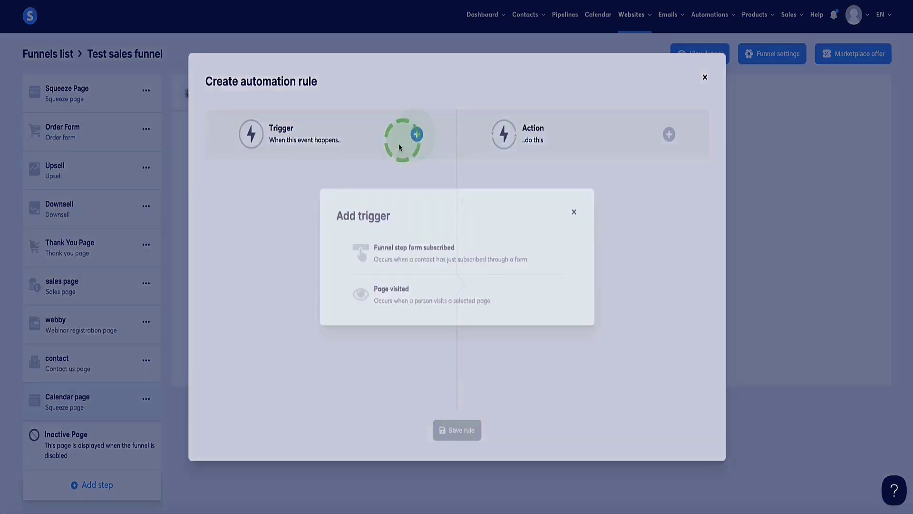
left_click(440, 255)
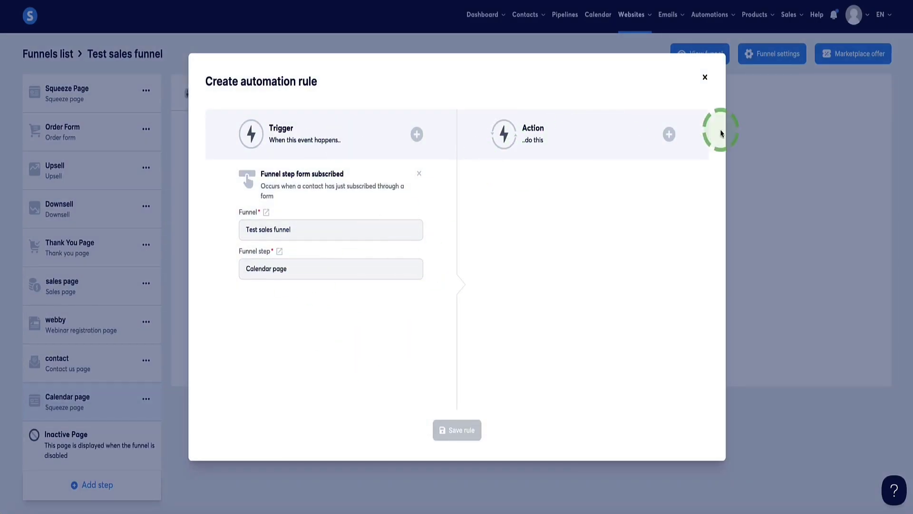
Add an "Add to a pipeline stage" action that puts contacts in the Meeting Booked stage, and save the rule.
left_click(668, 134)
scroll(364, 157, "down", 4)
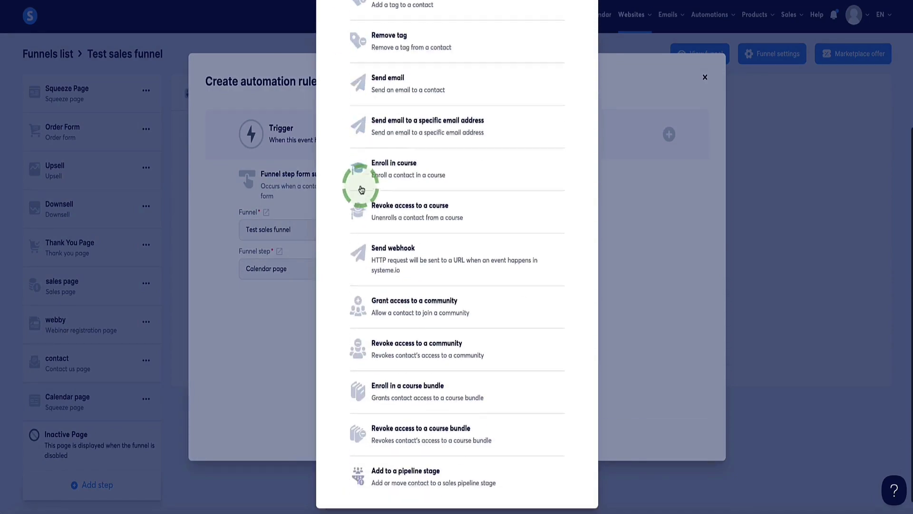
left_click(374, 458)
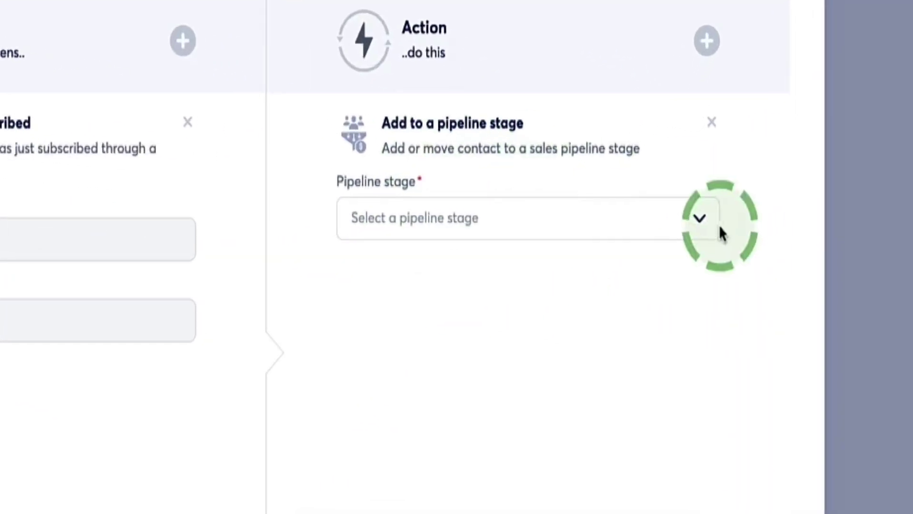
left_click(666, 219)
scroll(524, 320, "down", 1)
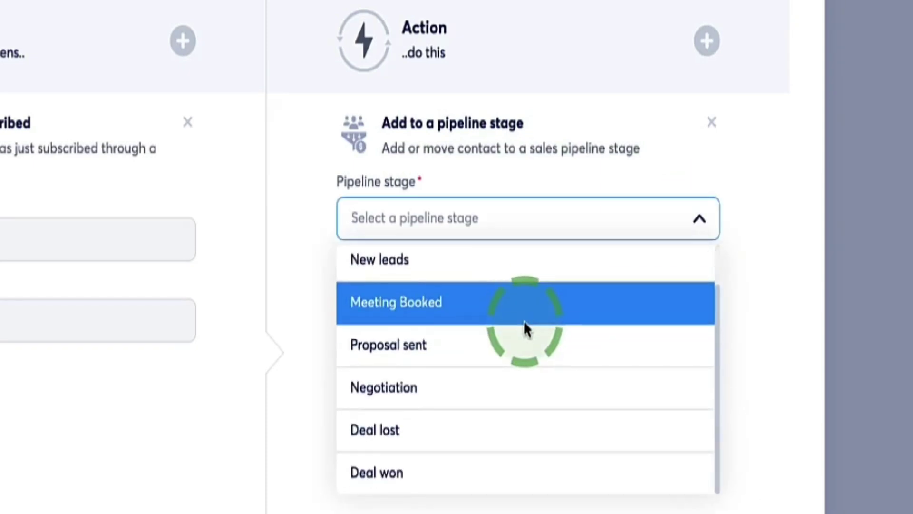
scroll(514, 309, "up", 1)
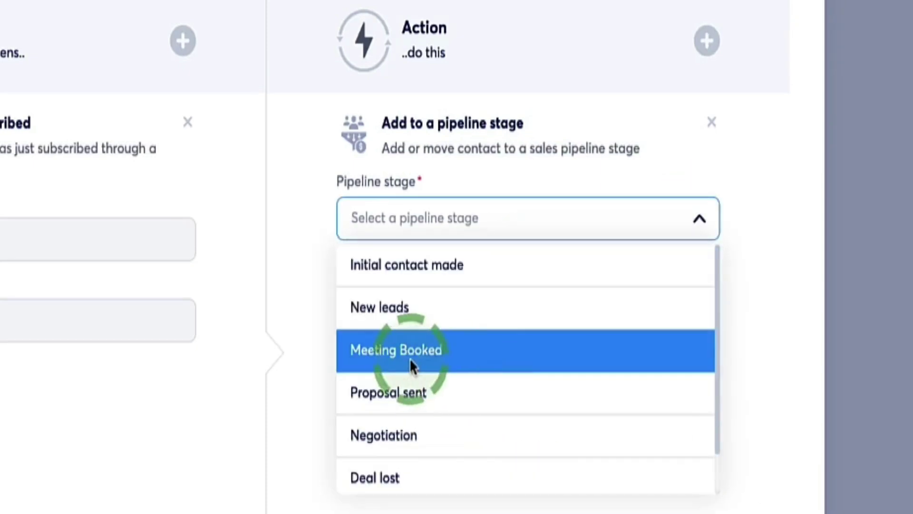
left_click(478, 366)
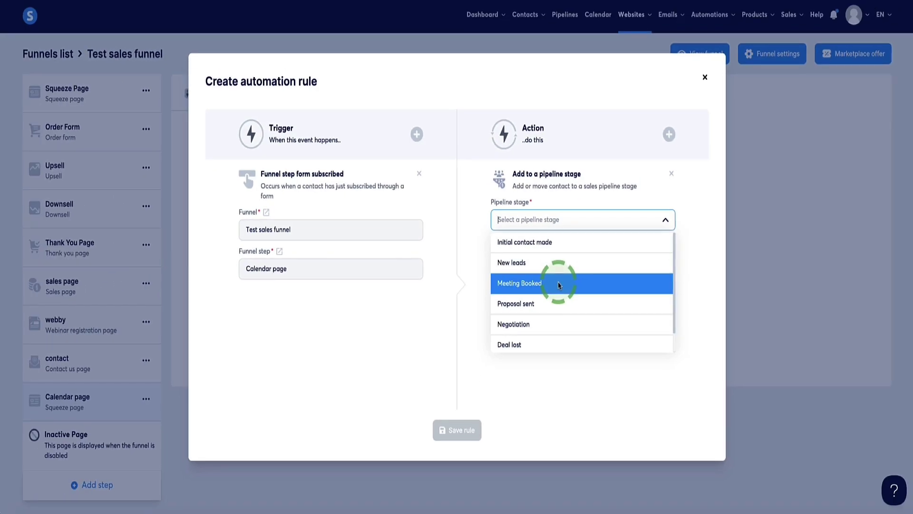
left_click(516, 283)
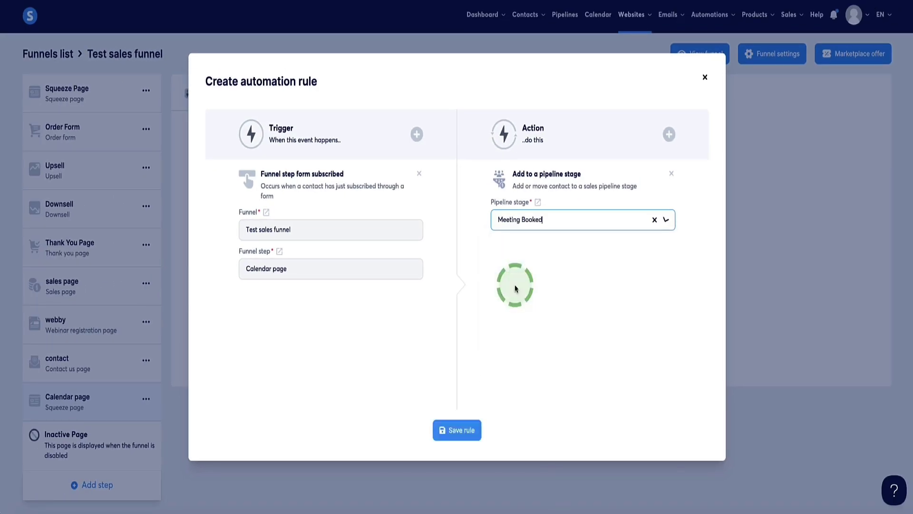
left_click(471, 432)
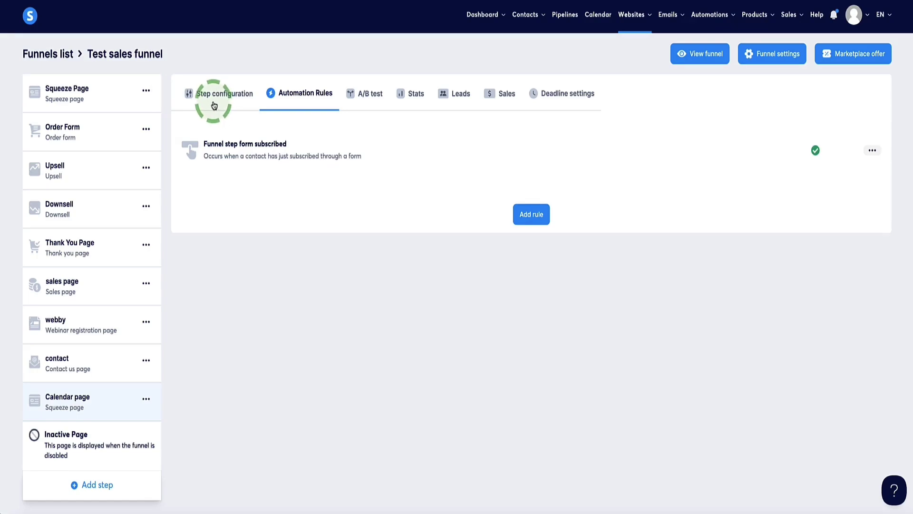
View the live Calendar page, choose January 8 at 12:15 in the booking calendar and continue to the details form.
left_click(209, 102)
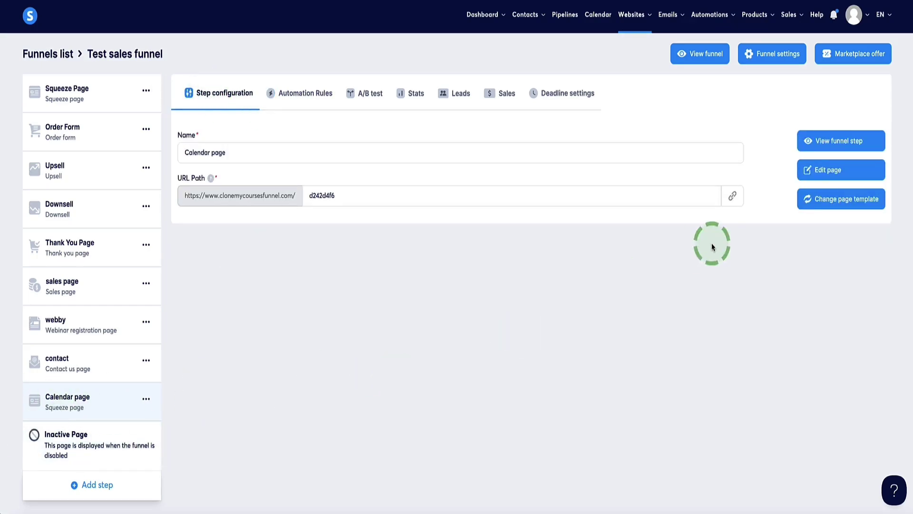
left_click(835, 144)
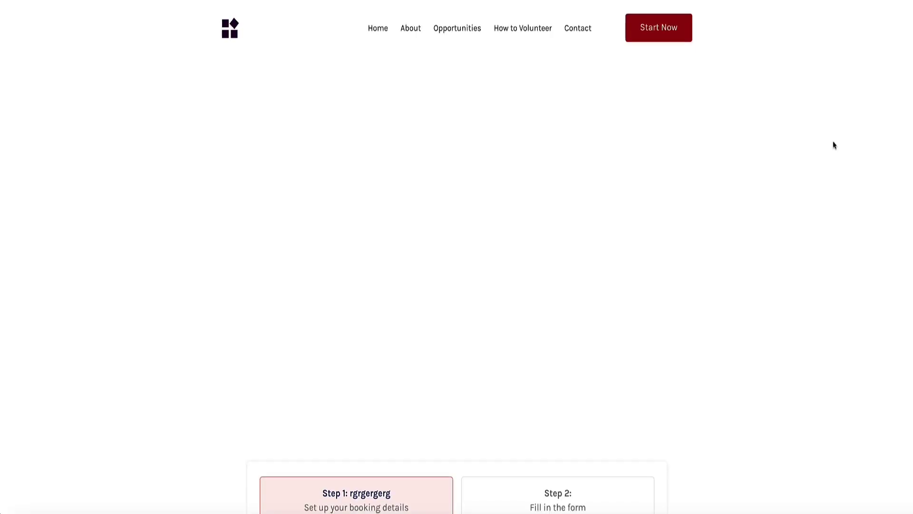
scroll(279, 124, "down", 6)
scroll(278, 125, "down", 3)
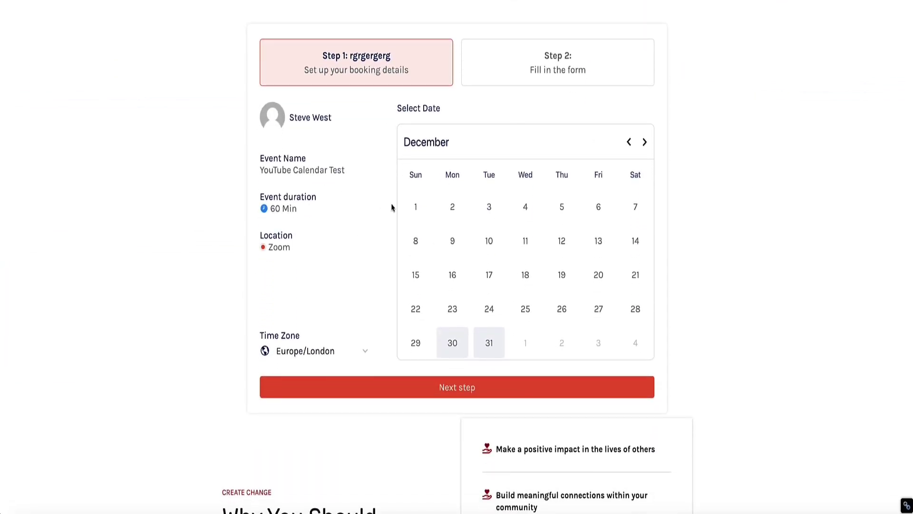
left_click(645, 143)
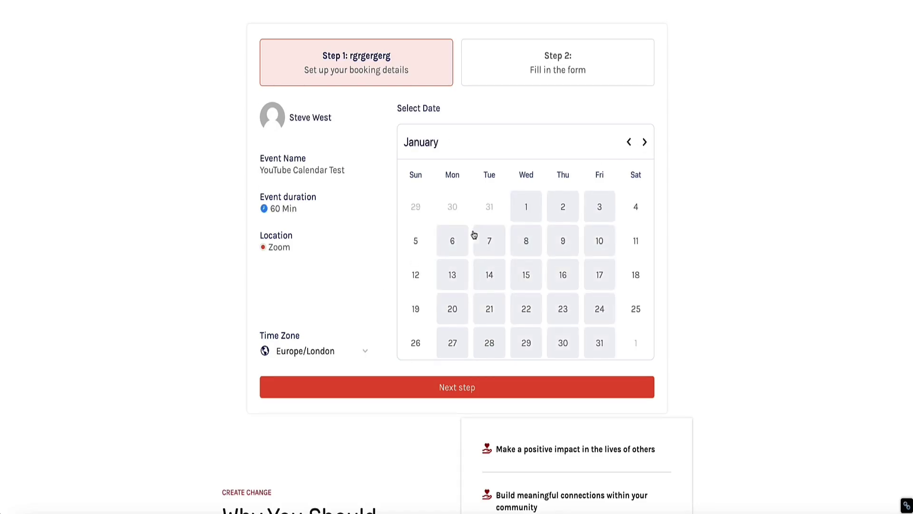
left_click(523, 240)
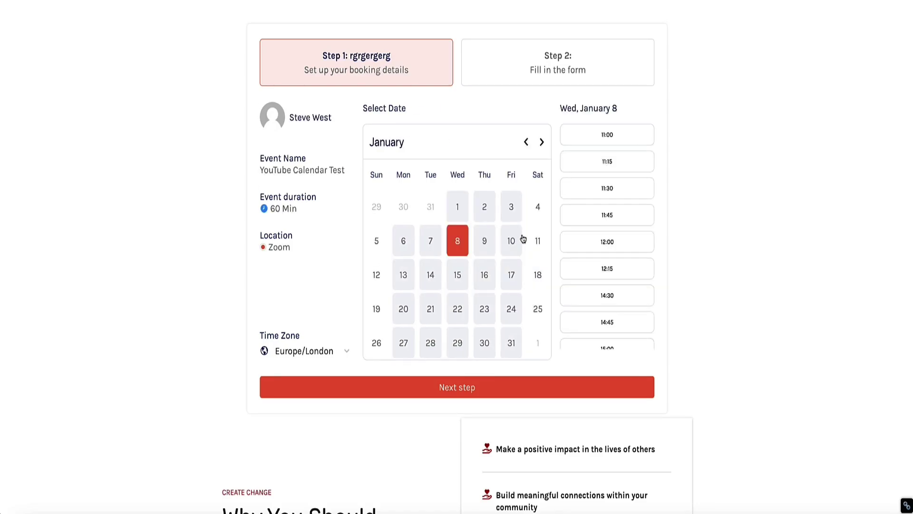
scroll(606, 235, "down", 3)
left_click(607, 240)
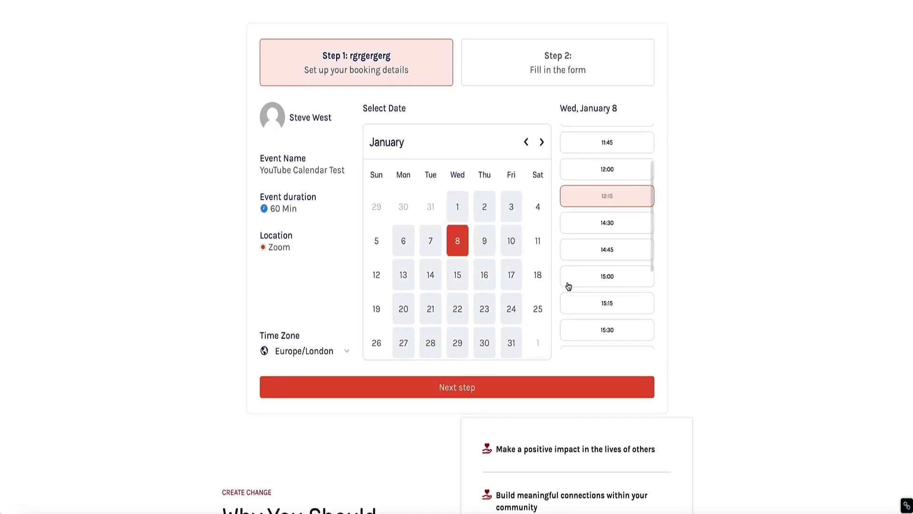
left_click(471, 386)
Fill in the booking form with the contact's first name, last name, email and phone, and submit it.
scroll(421, 265, "up", 1)
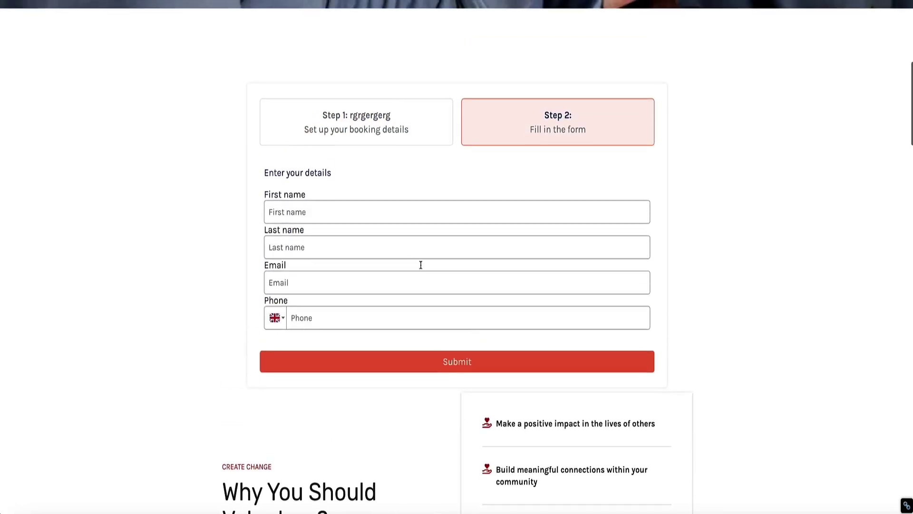
left_click(411, 215)
left_click(411, 235)
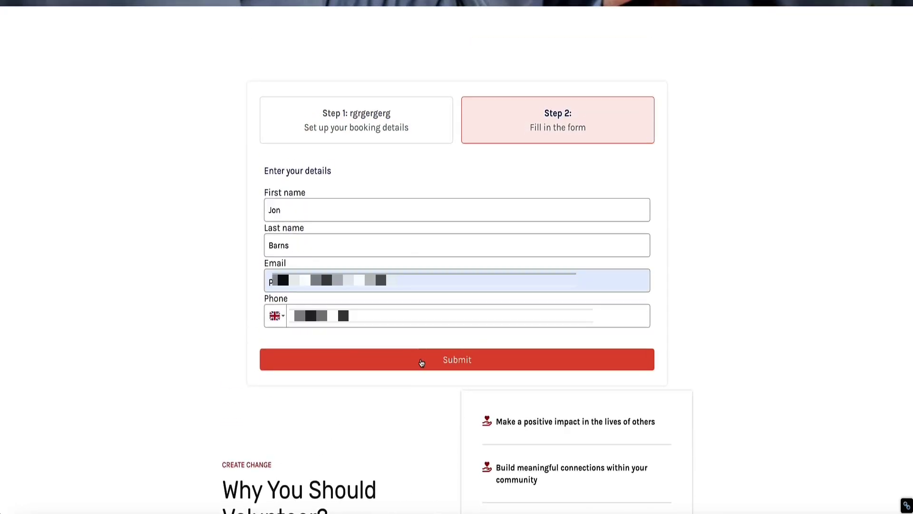
left_click(422, 361)
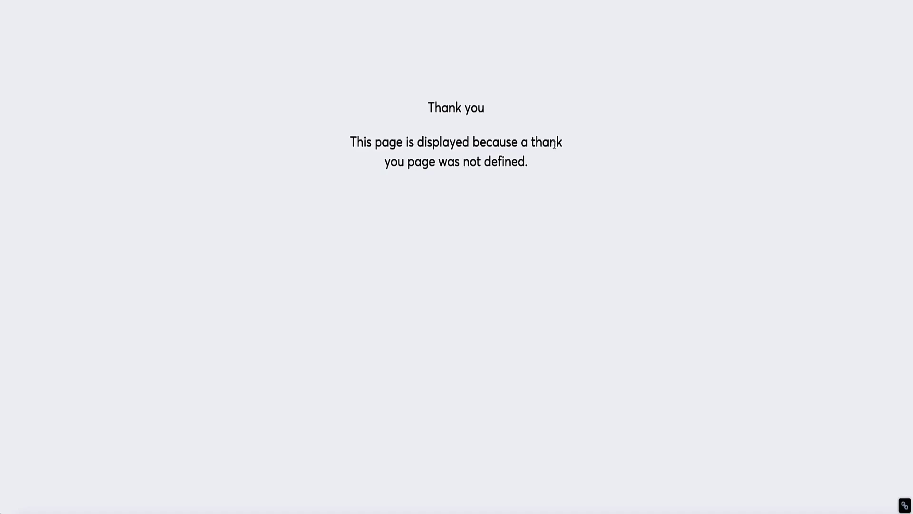
left_click_drag(551, 166, 347, 157)
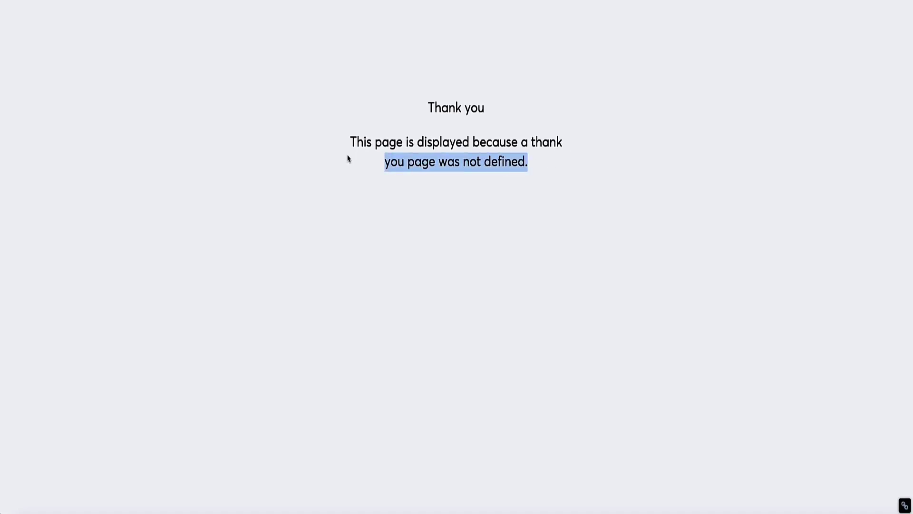
left_click(349, 158)
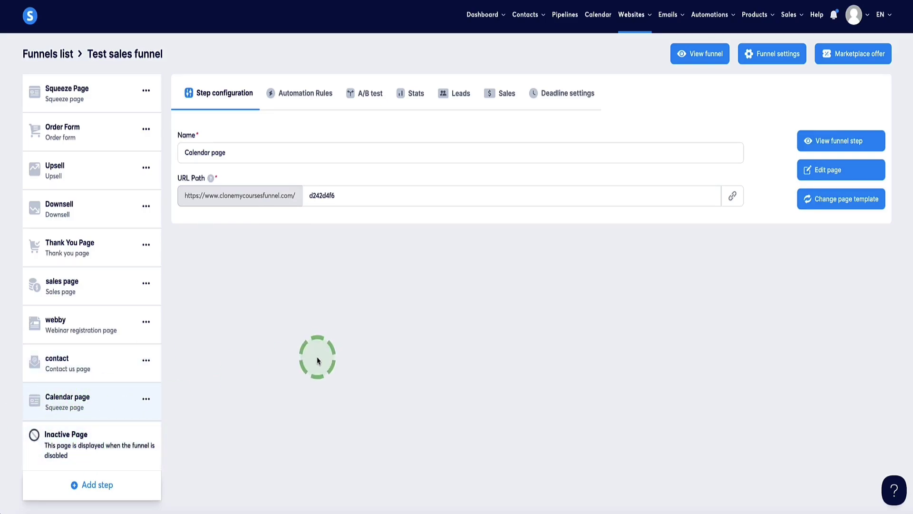
Add a funnel step named "Thank You" of type Thank you page to the Test sales funnel.
left_click(102, 484)
left_click(353, 241)
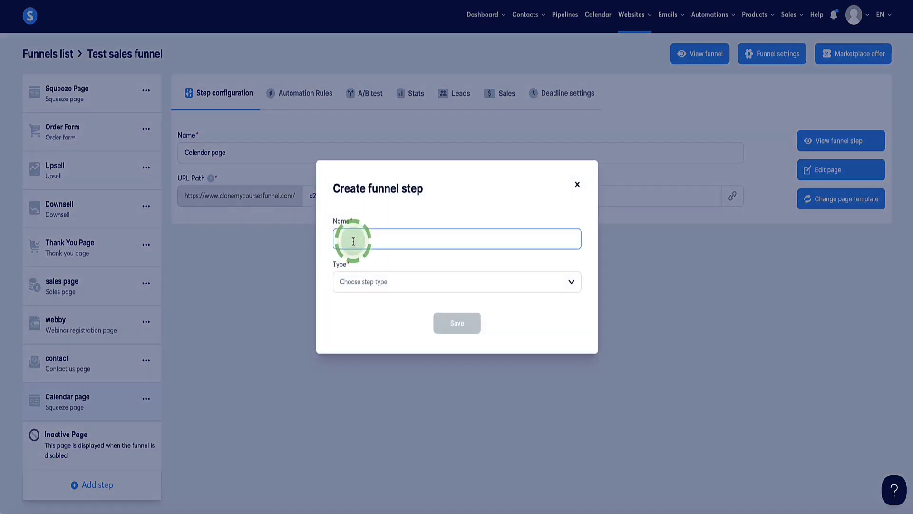
type("Thank You")
left_click(363, 281)
scroll(362, 328, "down", 3)
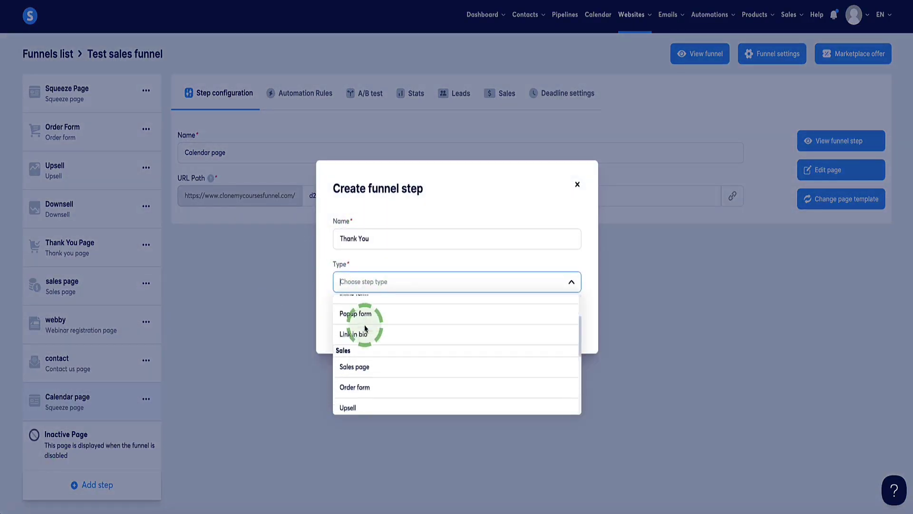
scroll(367, 322, "down", 3)
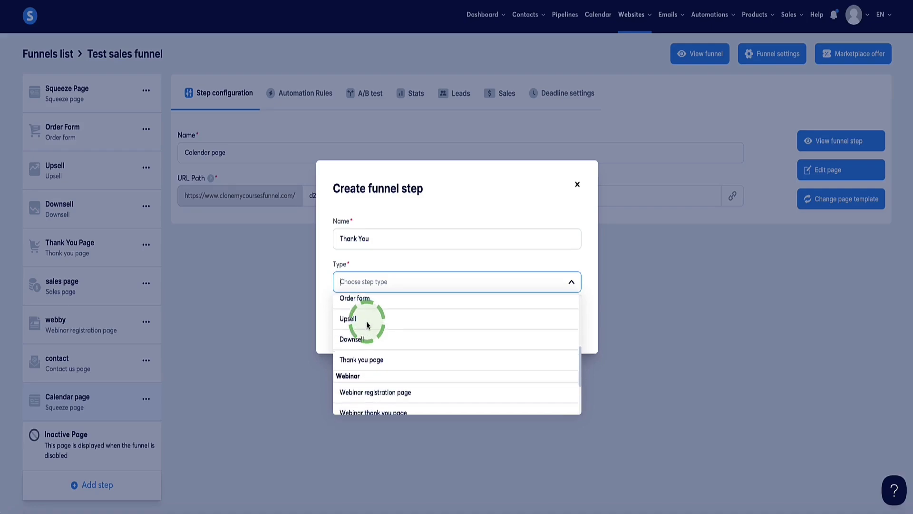
left_click(361, 358)
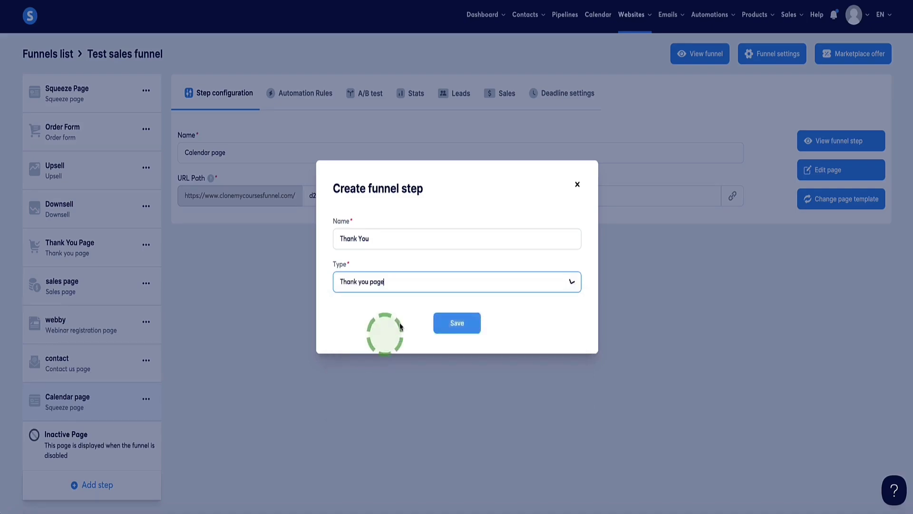
left_click(475, 322)
left_click(263, 215)
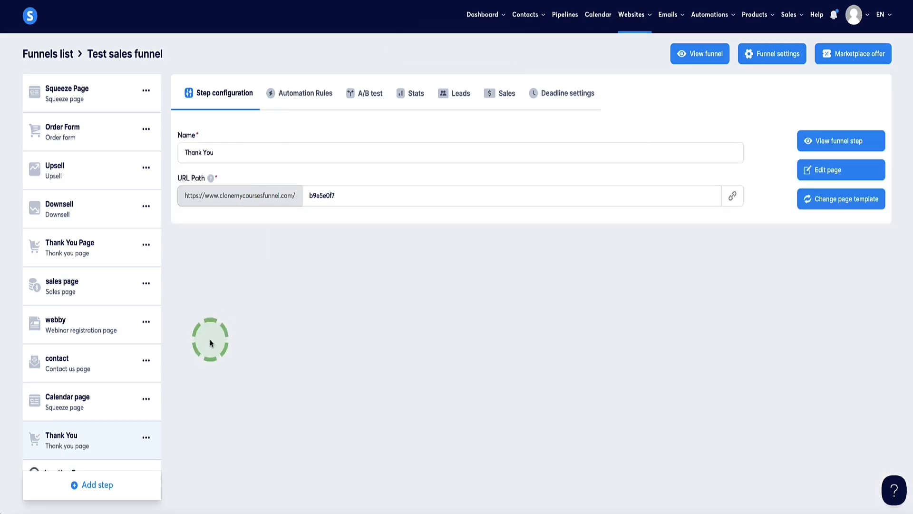
scroll(81, 378, "down", 1)
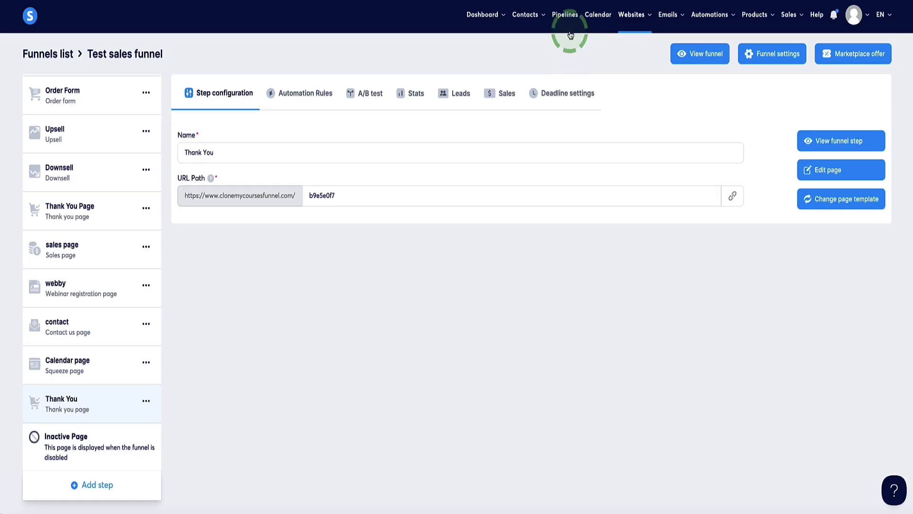
Open the sales pipeline, check the contact info of the booking in the Meeting Booked stage and close it.
left_click(567, 17)
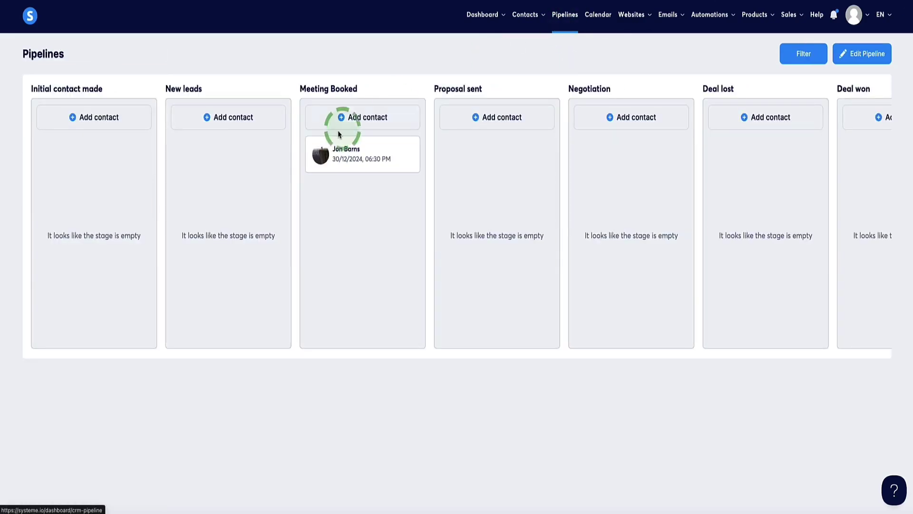
left_click(368, 157)
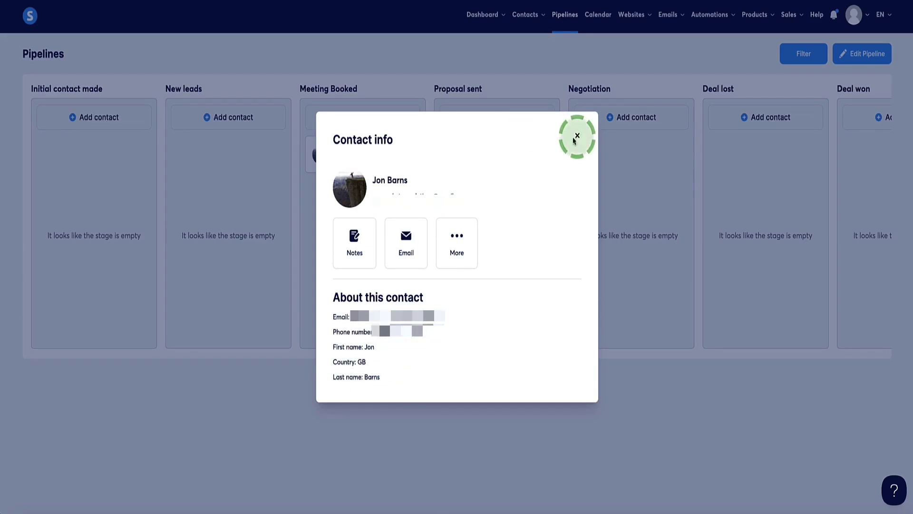
left_click(576, 136)
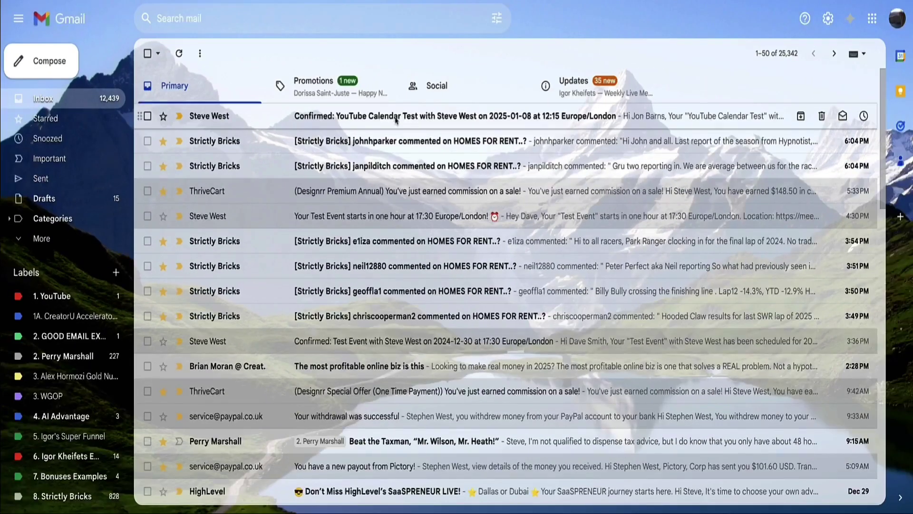
Open the YouTube Calendar Test confirmation email in Gmail and review its event name, Zoom link and event description.
left_click(510, 147)
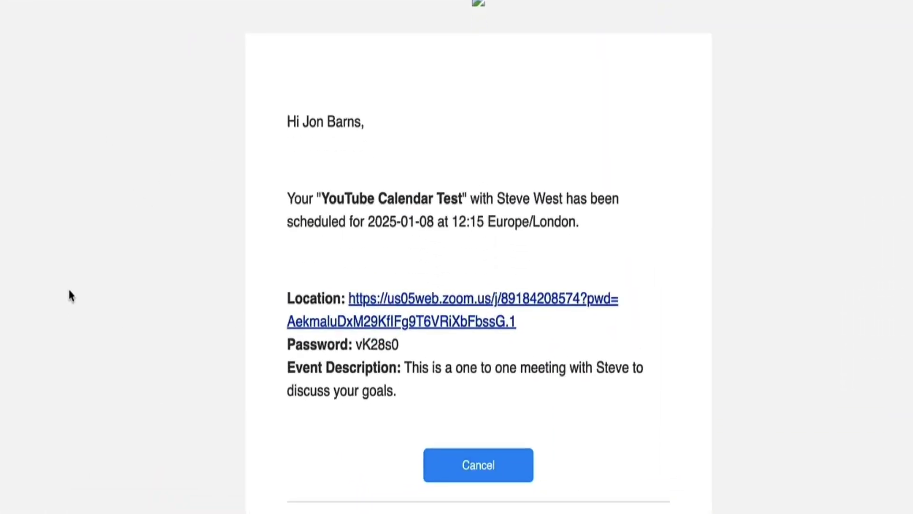
left_click_drag(329, 198, 457, 199)
left_click(463, 198)
left_click_drag(538, 336, 367, 299)
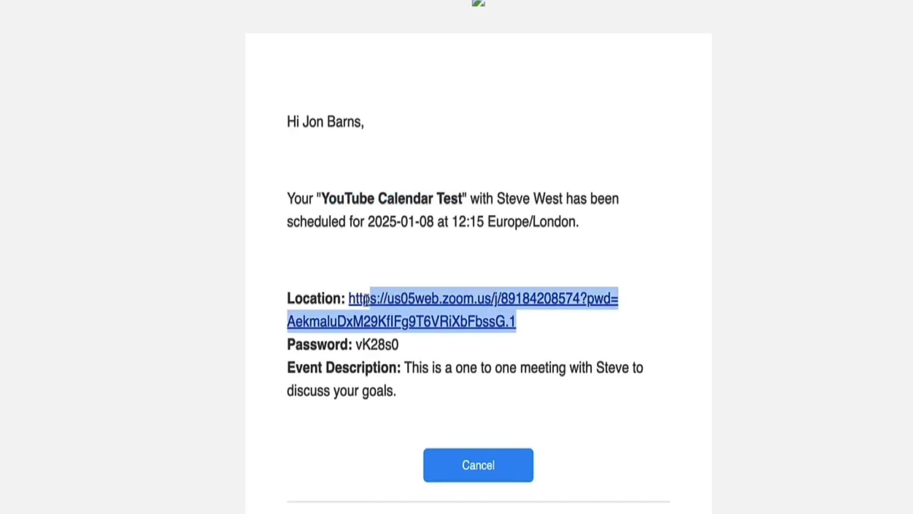
left_click(532, 322)
left_click_drag(407, 392, 295, 370)
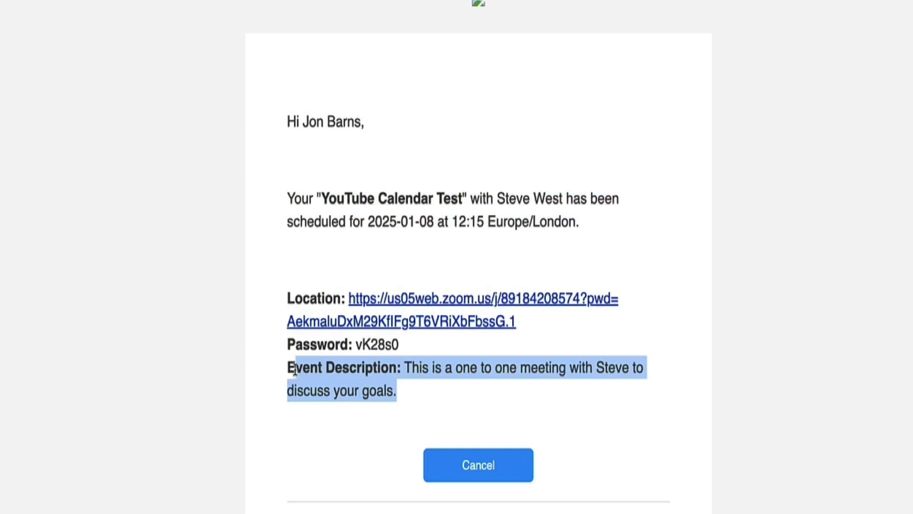
left_click(409, 395)
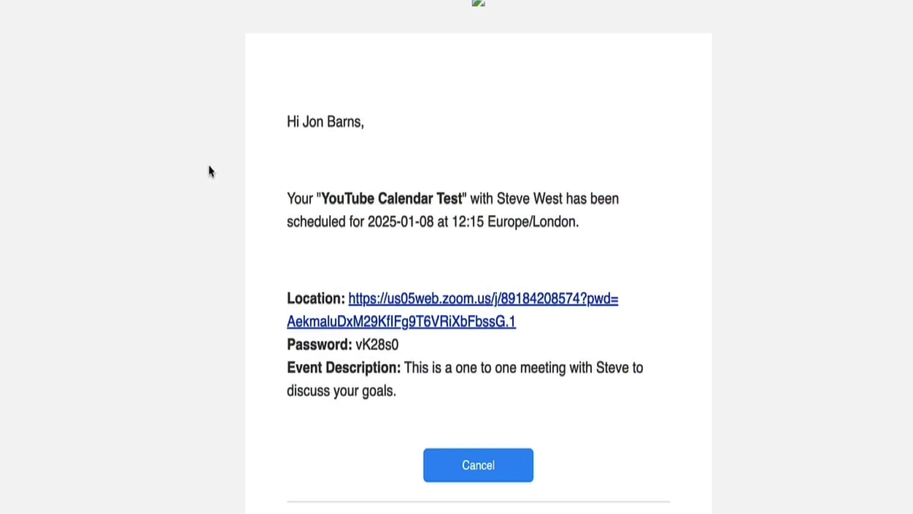